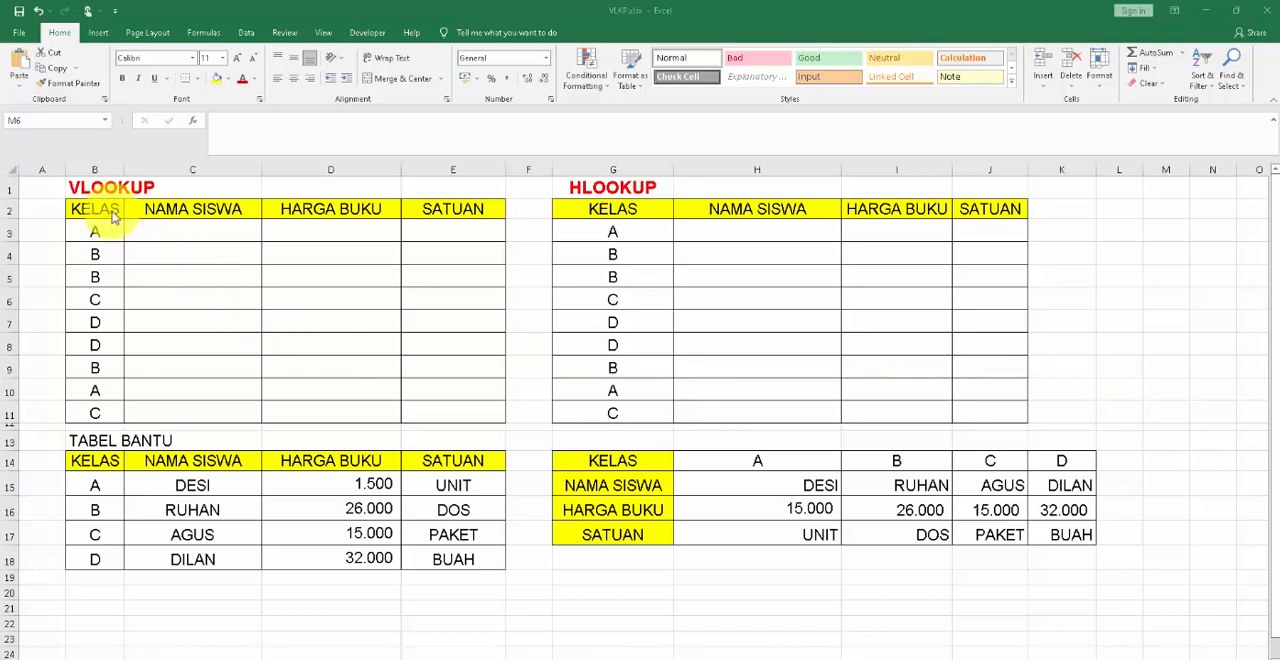
# Examine the empty NAMA SISWA, HARGA BUKU and SATUAN cells in the VLOOKUP and HLOOKUP tables.
pyautogui.moveTo(211, 226); pyautogui.dragTo(213, 411)
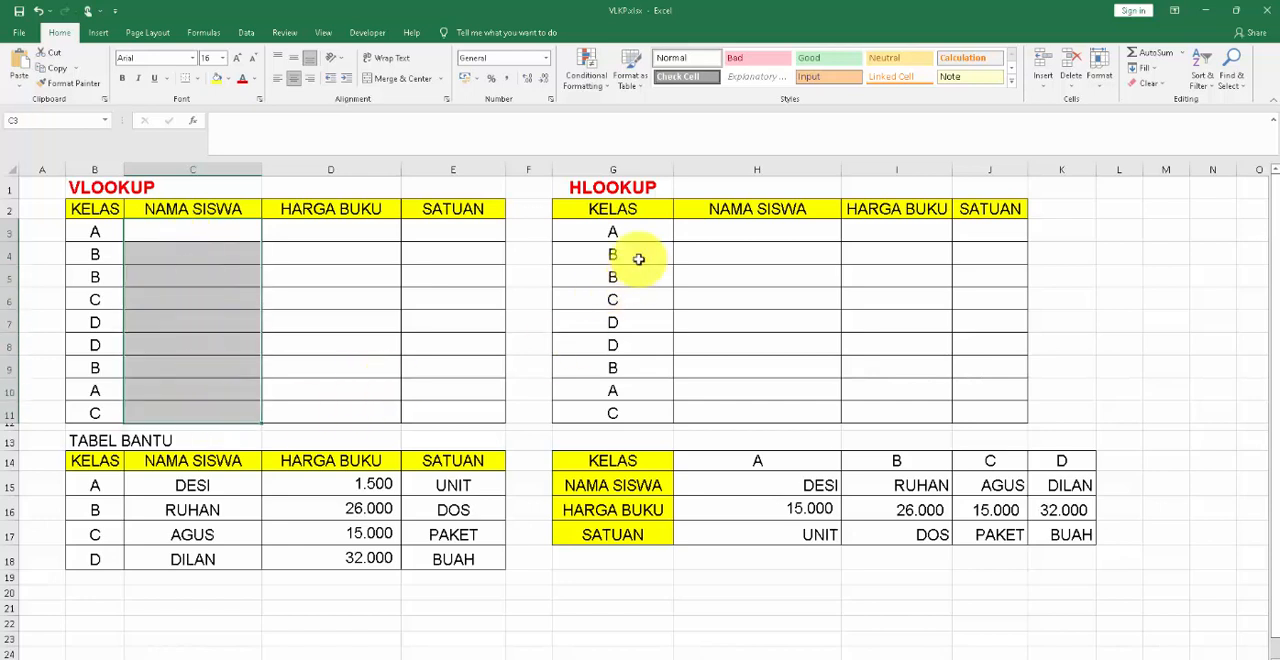
pyautogui.click(714, 230)
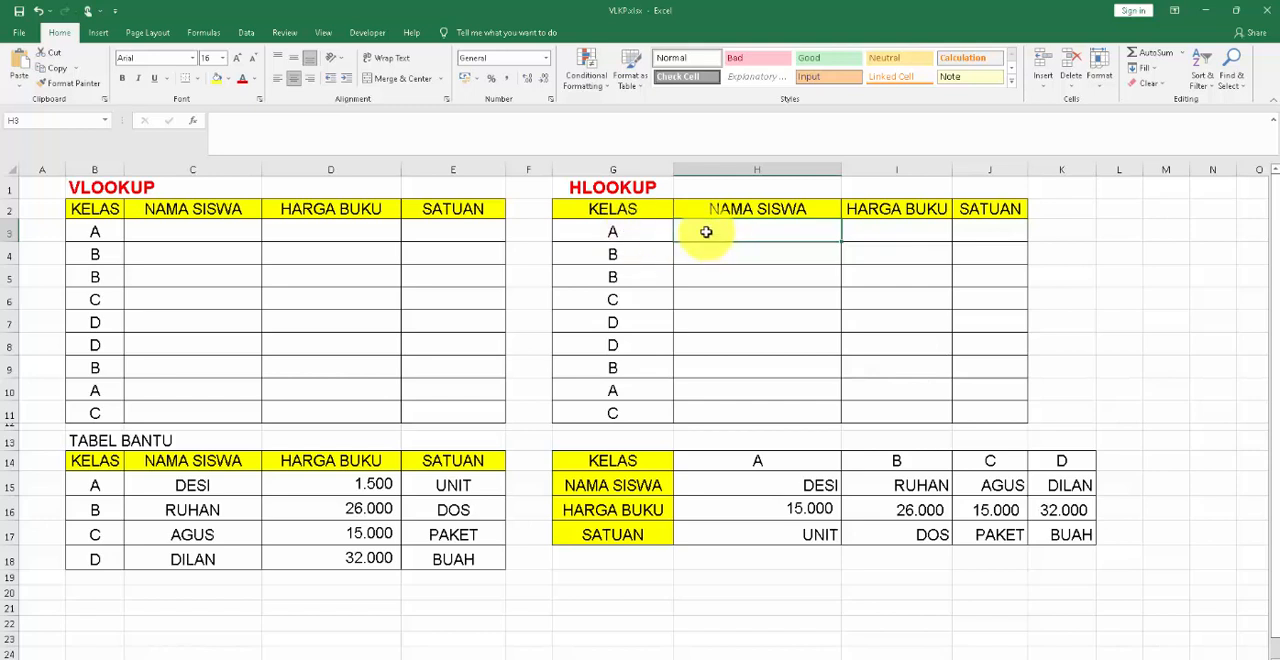
pyautogui.moveTo(700, 233); pyautogui.dragTo(1006, 251)
pyautogui.moveTo(764, 224); pyautogui.dragTo(983, 229)
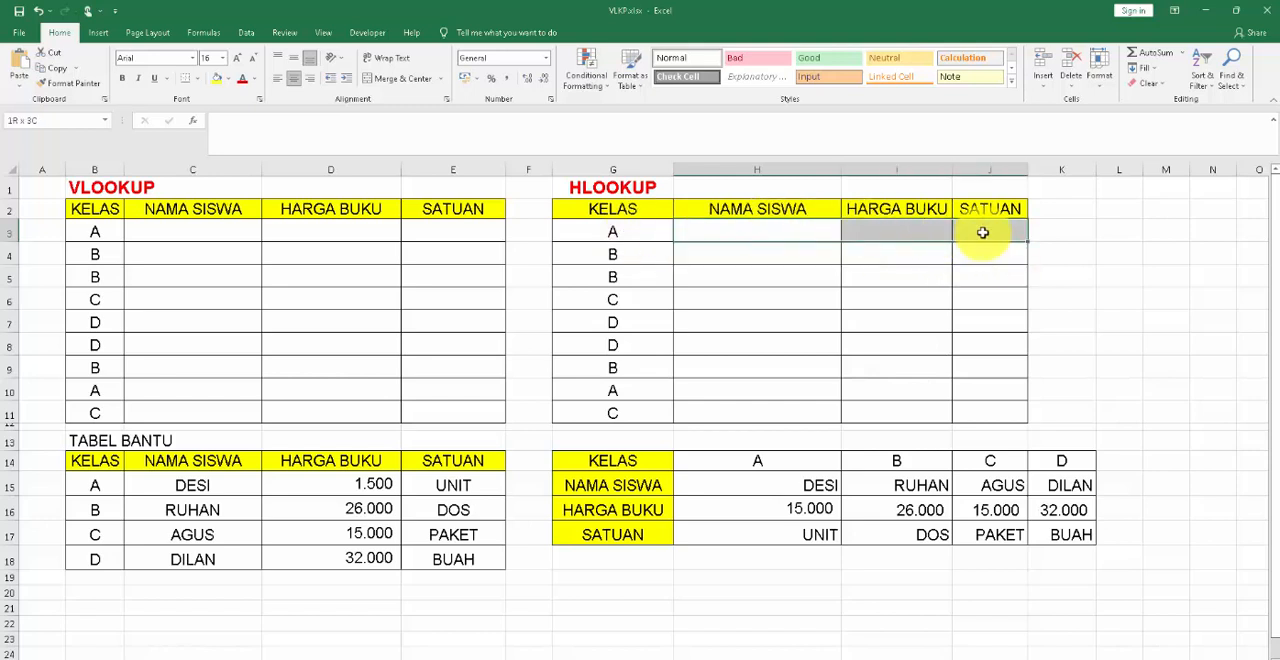
pyautogui.click(1067, 257)
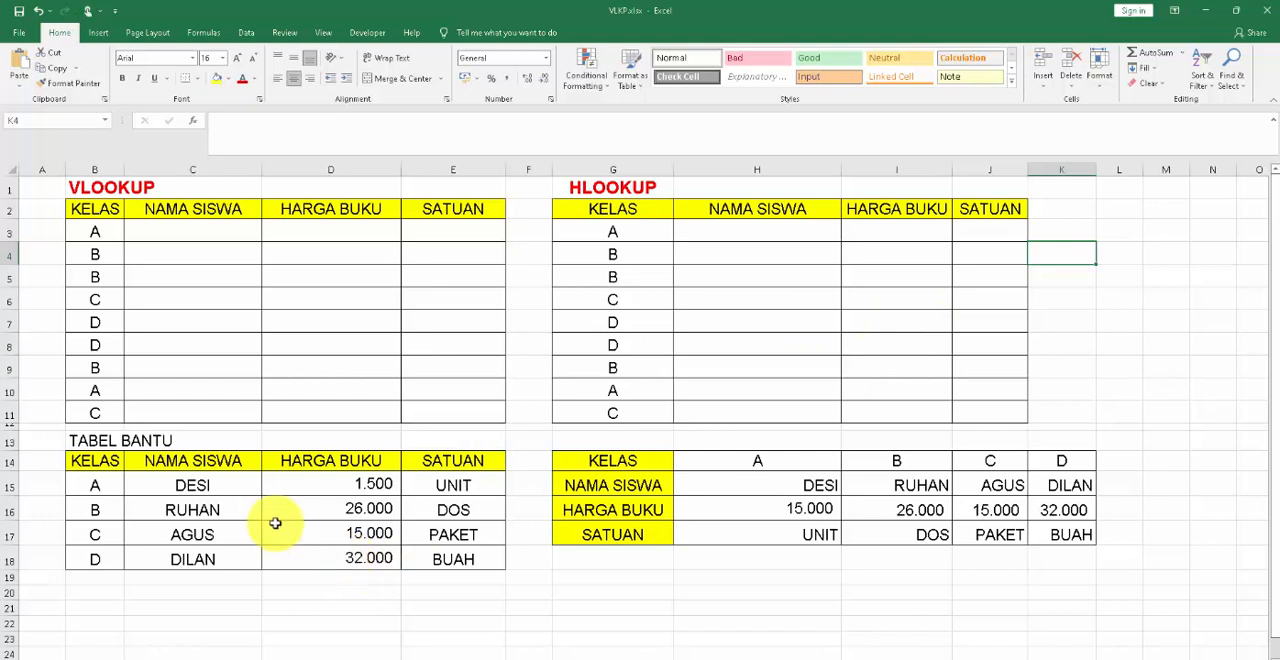
# Examine the two helper tables under TABEL BANTU, comparing the header row B14:E14 with the header column G14:G17.
pyautogui.moveTo(89, 434); pyautogui.dragTo(600, 536)
pyautogui.click(462, 509)
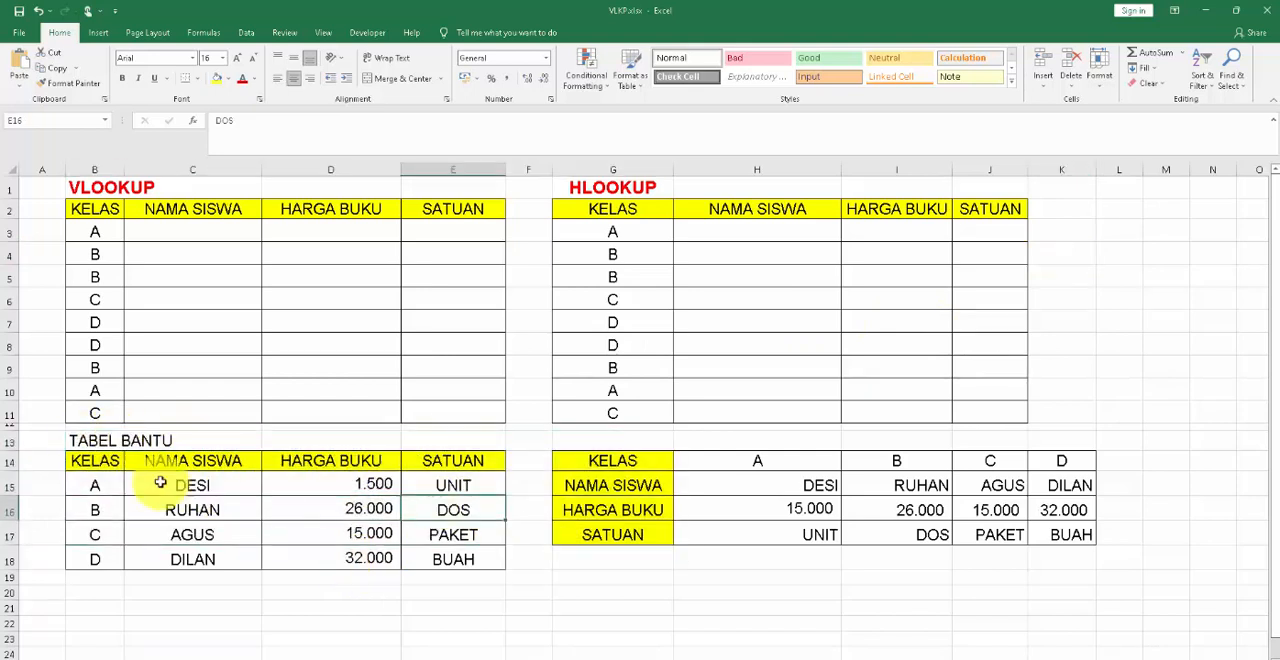
pyautogui.click(88, 443)
pyautogui.moveTo(90, 466); pyautogui.dragTo(445, 563)
pyautogui.click(98, 462)
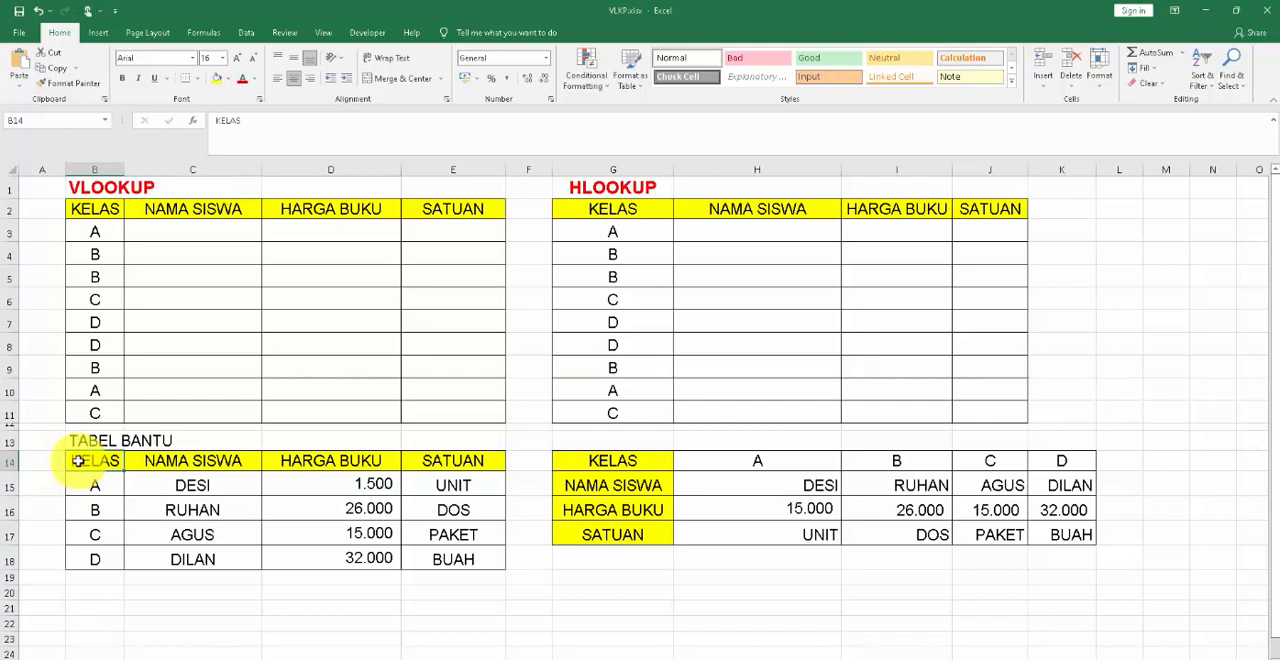
pyautogui.moveTo(78, 461); pyautogui.dragTo(460, 457)
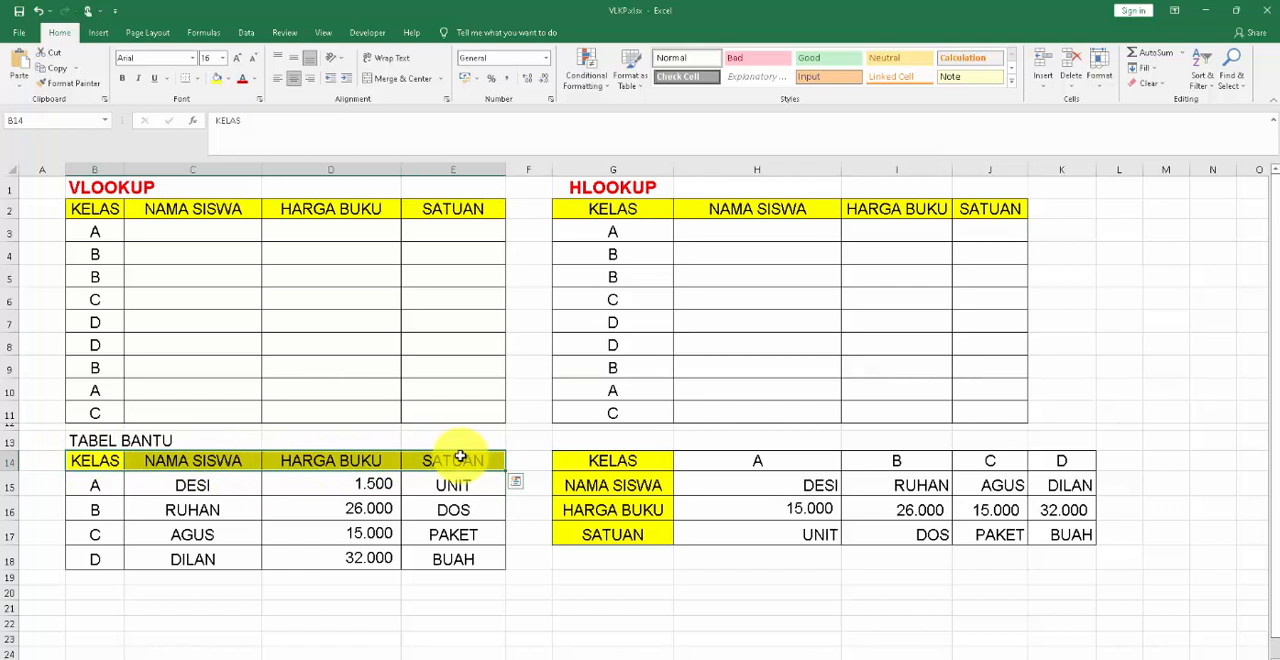
pyautogui.click(627, 463)
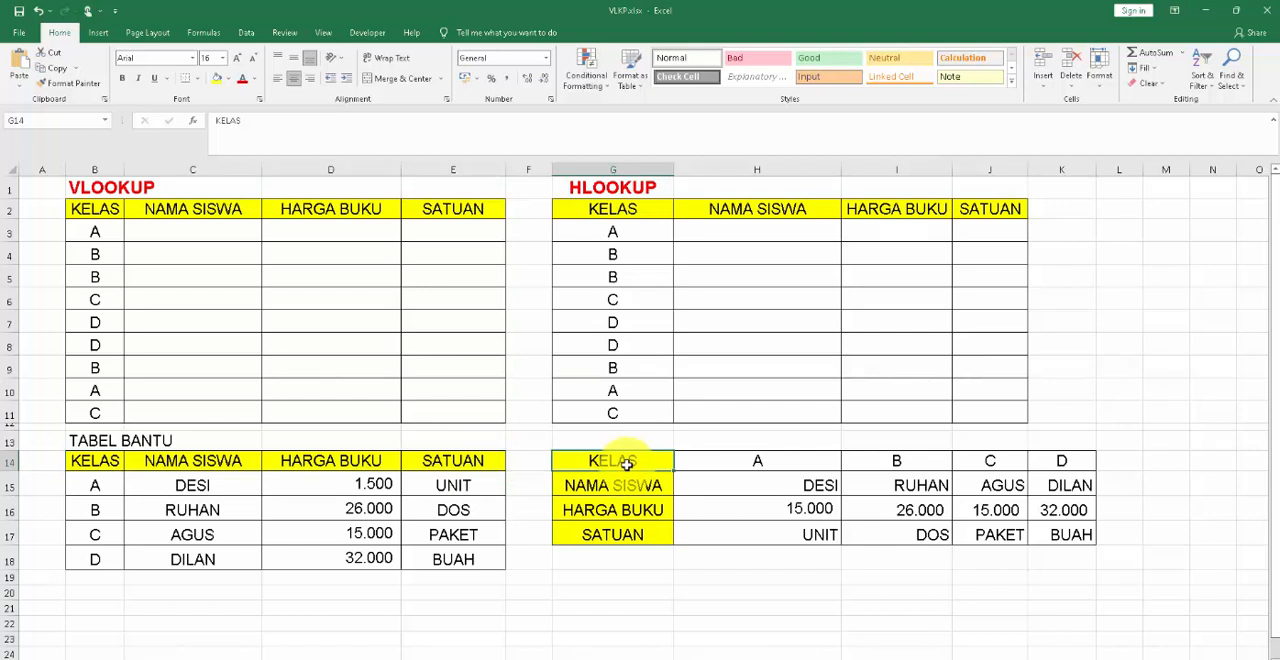
pyautogui.moveTo(627, 463); pyautogui.dragTo(627, 535)
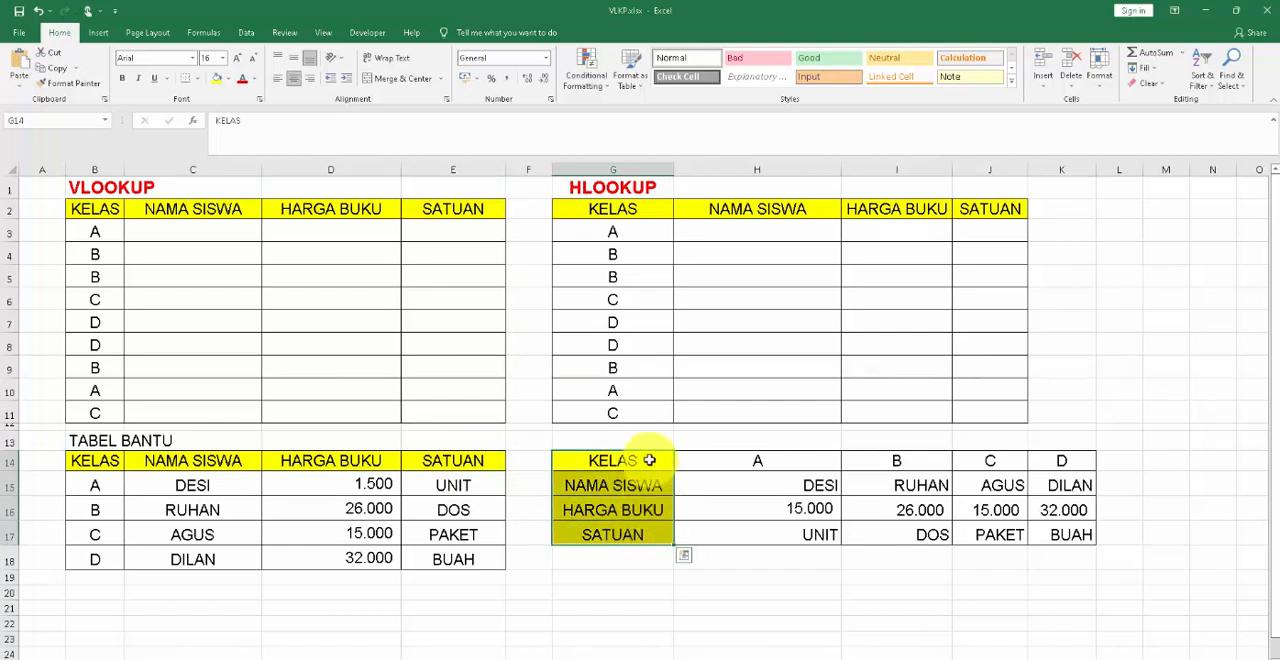
pyautogui.click(608, 592)
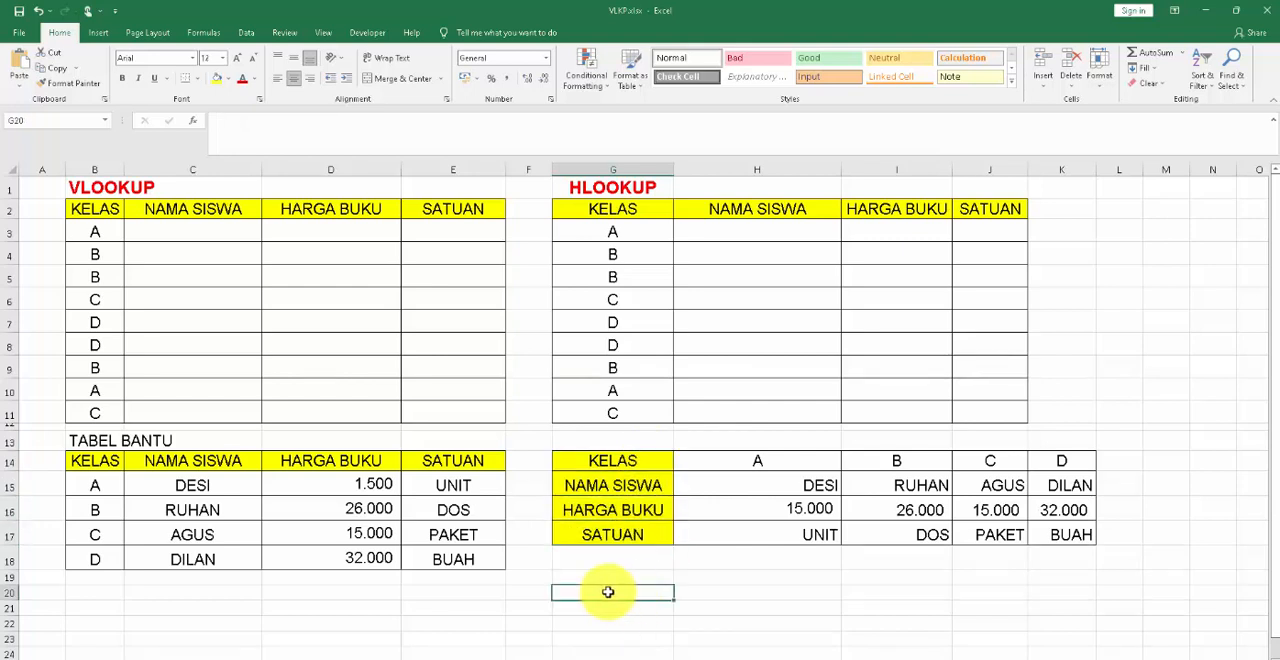
pyautogui.click(624, 459)
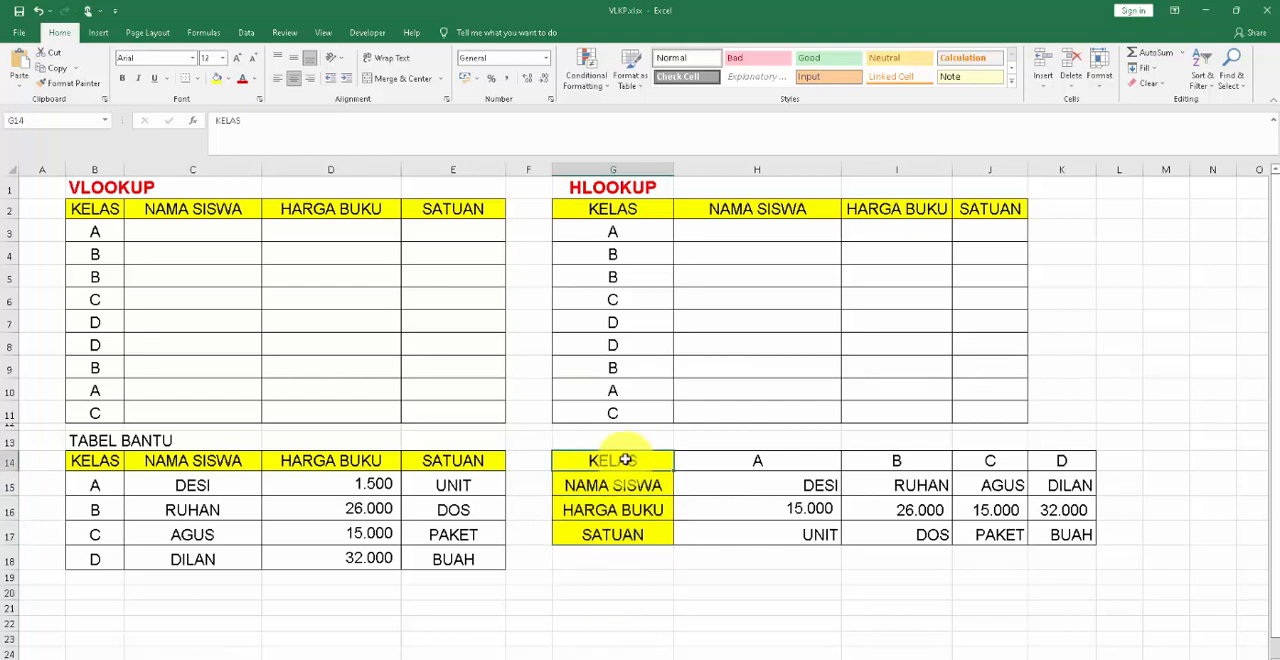
pyautogui.moveTo(624, 459); pyautogui.dragTo(616, 535)
pyautogui.click(80, 462)
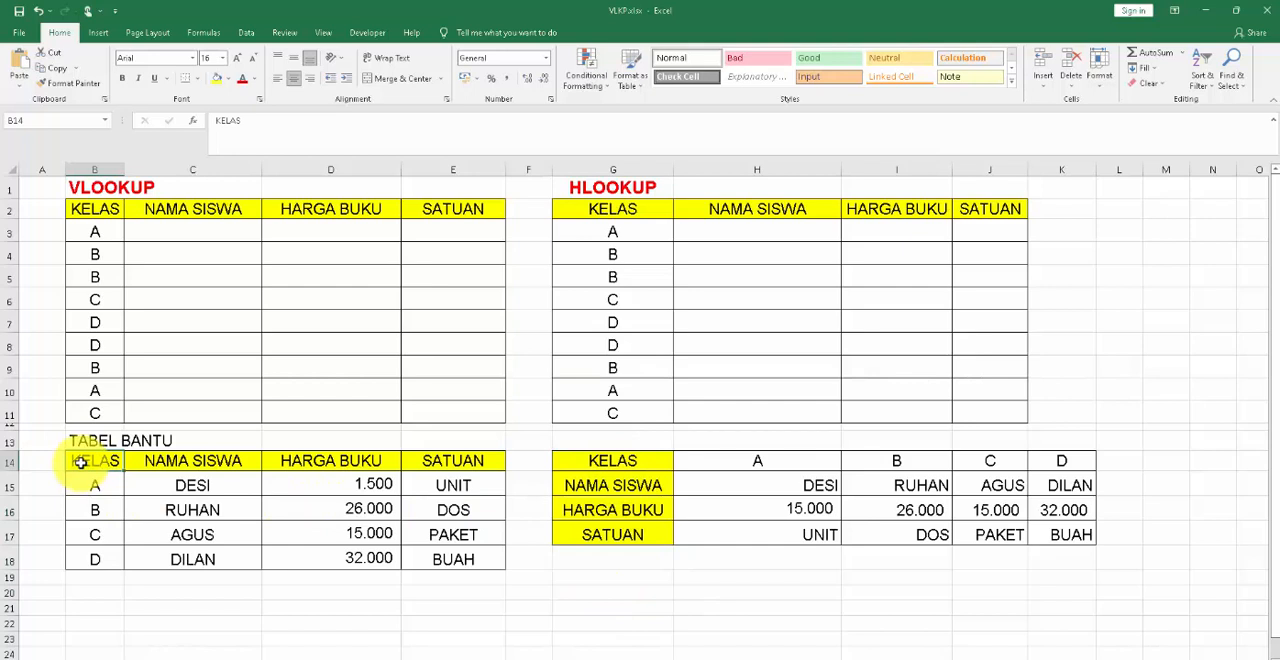
# Start a VLOOKUP formula in C3, the first NAMA SISWA cell, with class cell B3 as the lookup value.
pyautogui.click(193, 232)
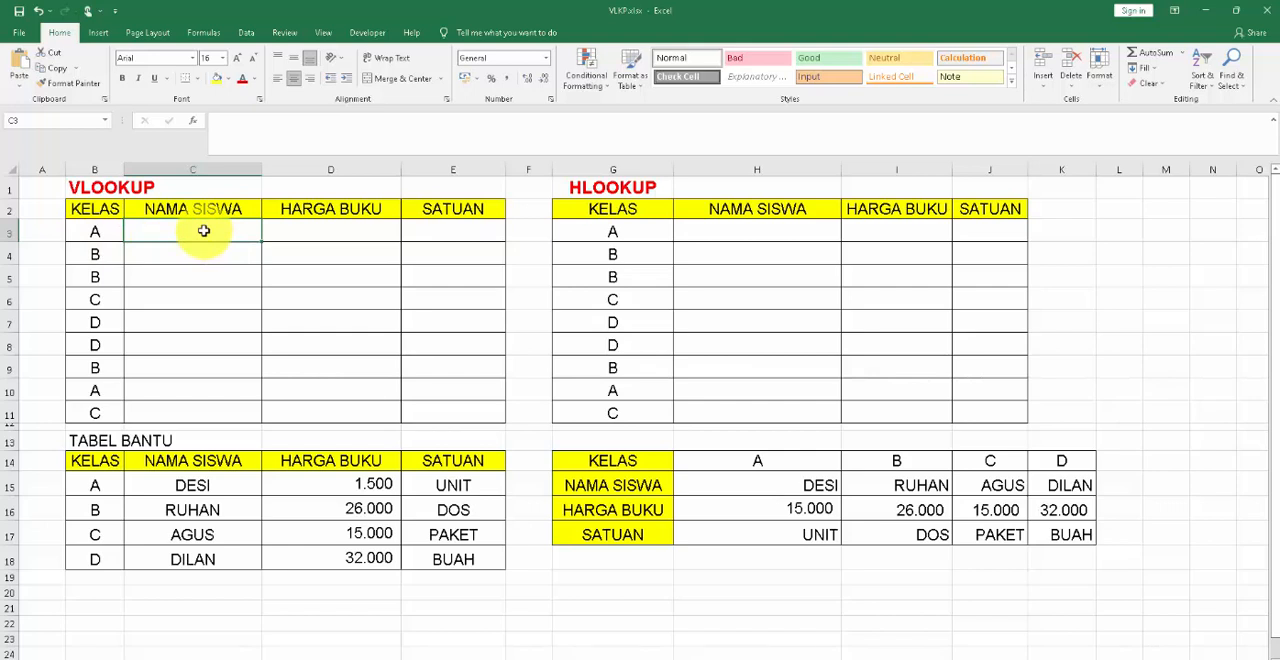
pyautogui.moveTo(203, 231); pyautogui.dragTo(207, 405)
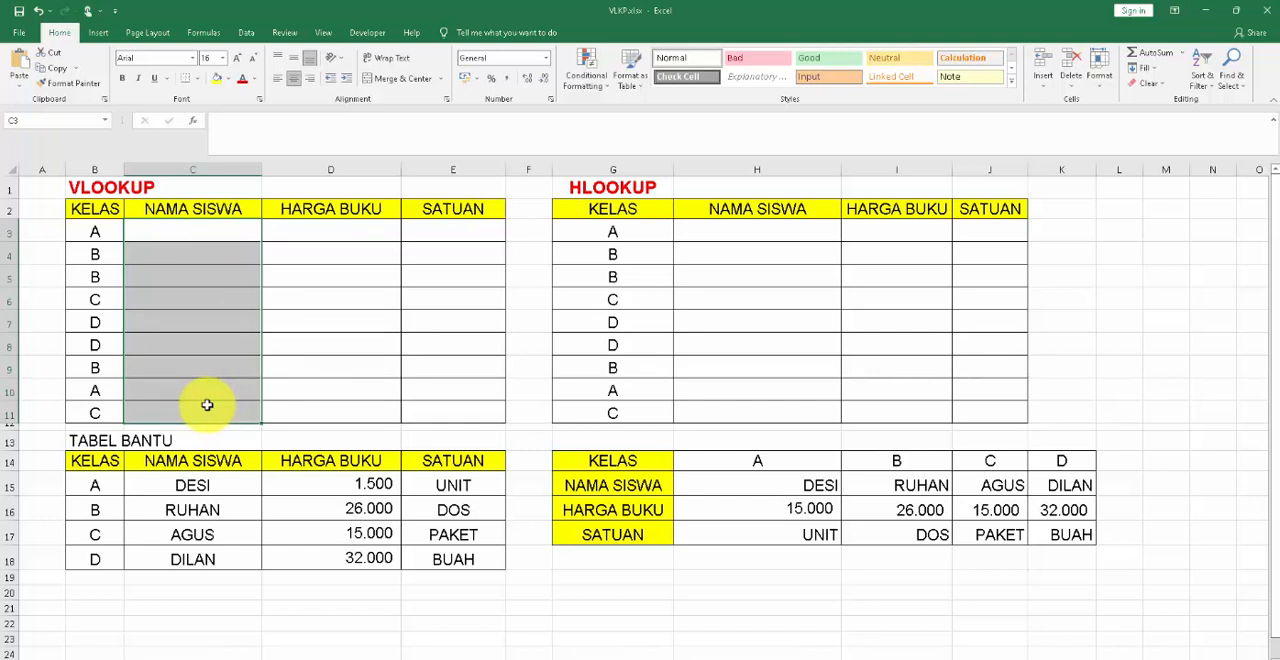
pyautogui.click(199, 228)
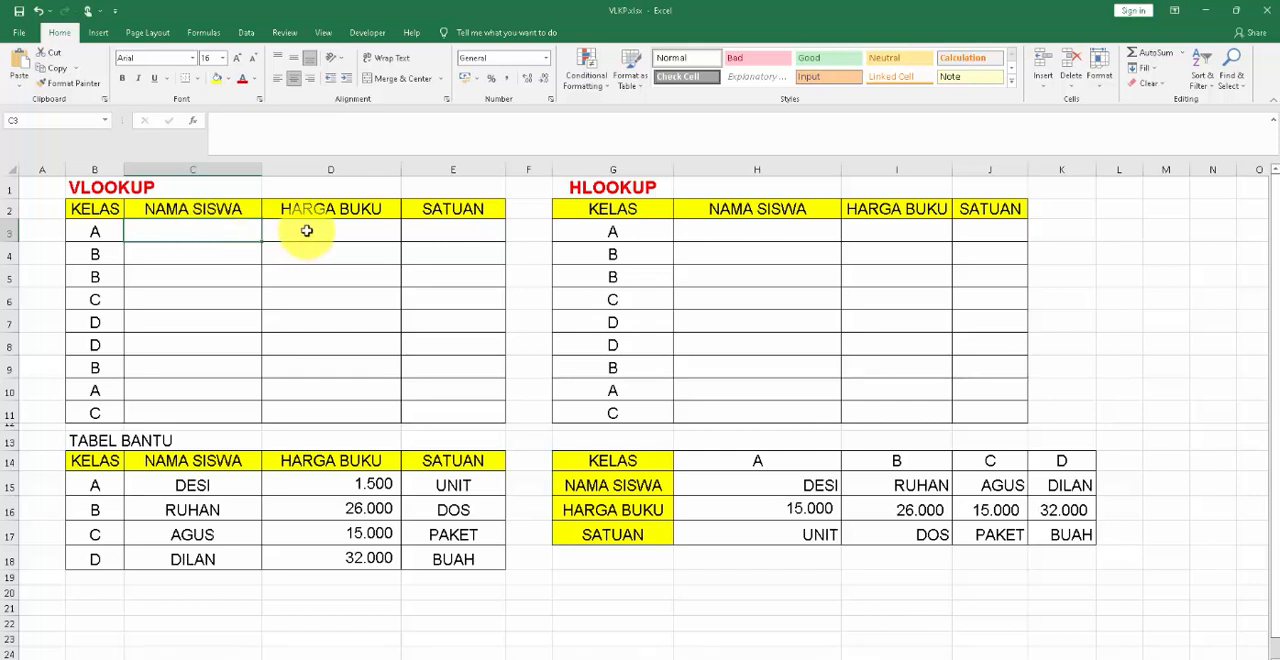
pyautogui.write('=')
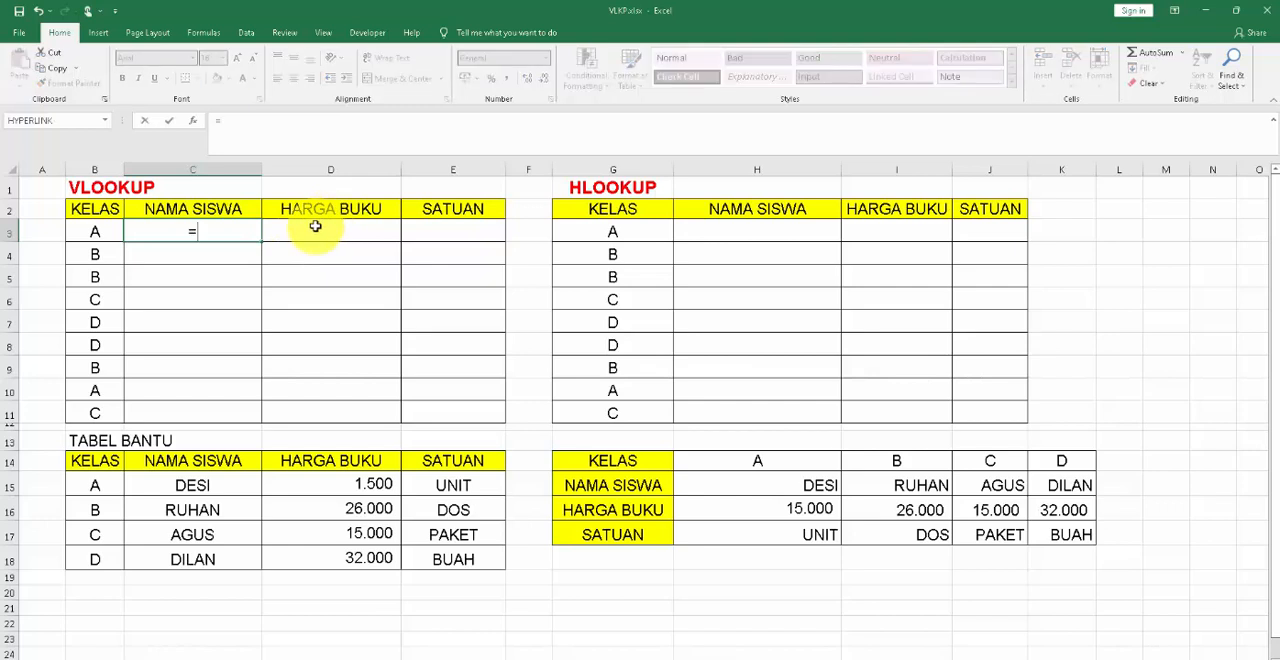
pyautogui.write('vlookup')
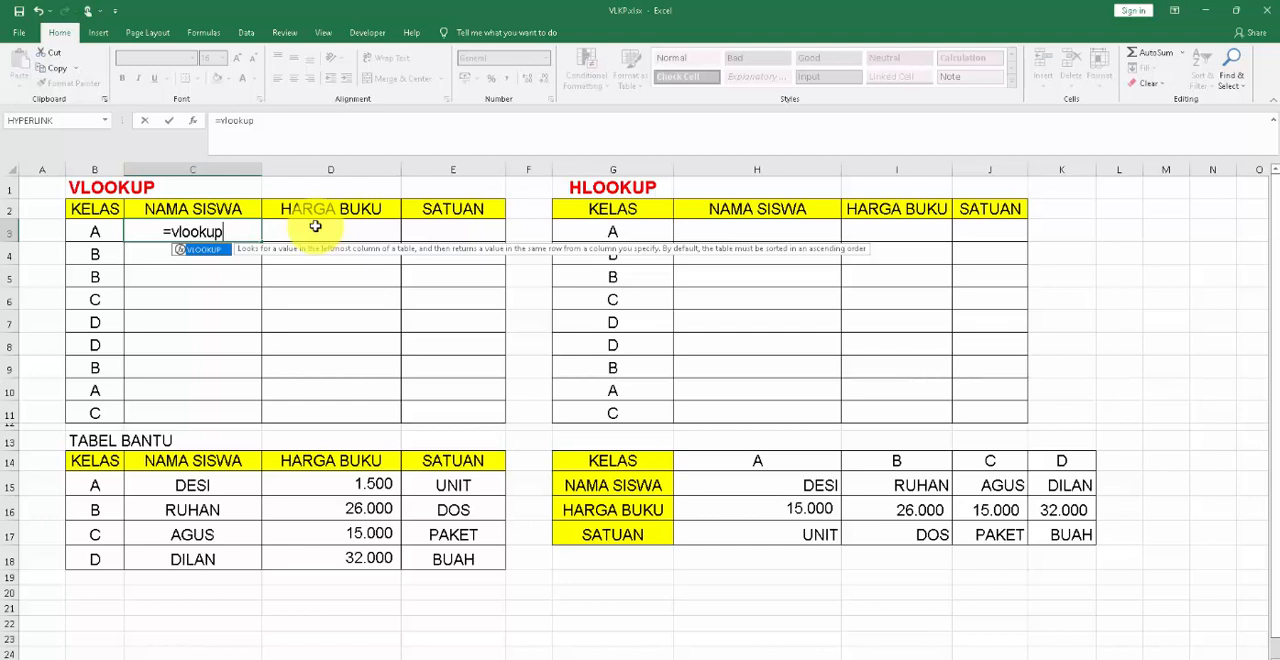
pyautogui.write('(')
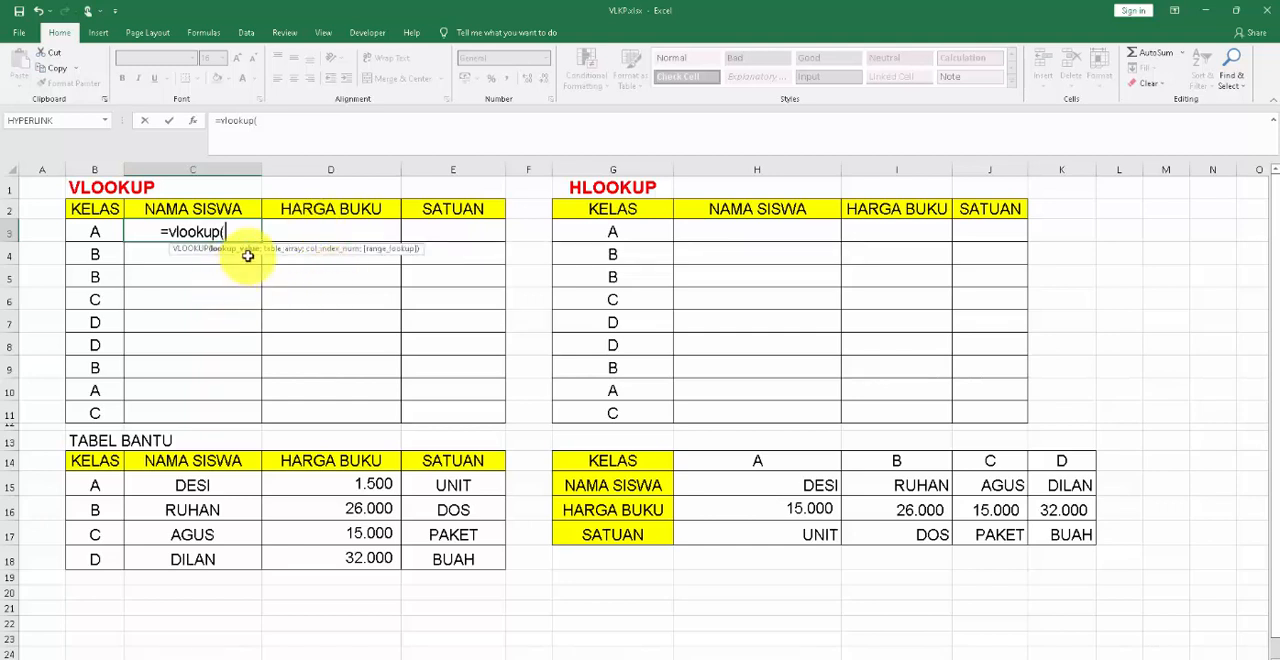
pyautogui.click(92, 231)
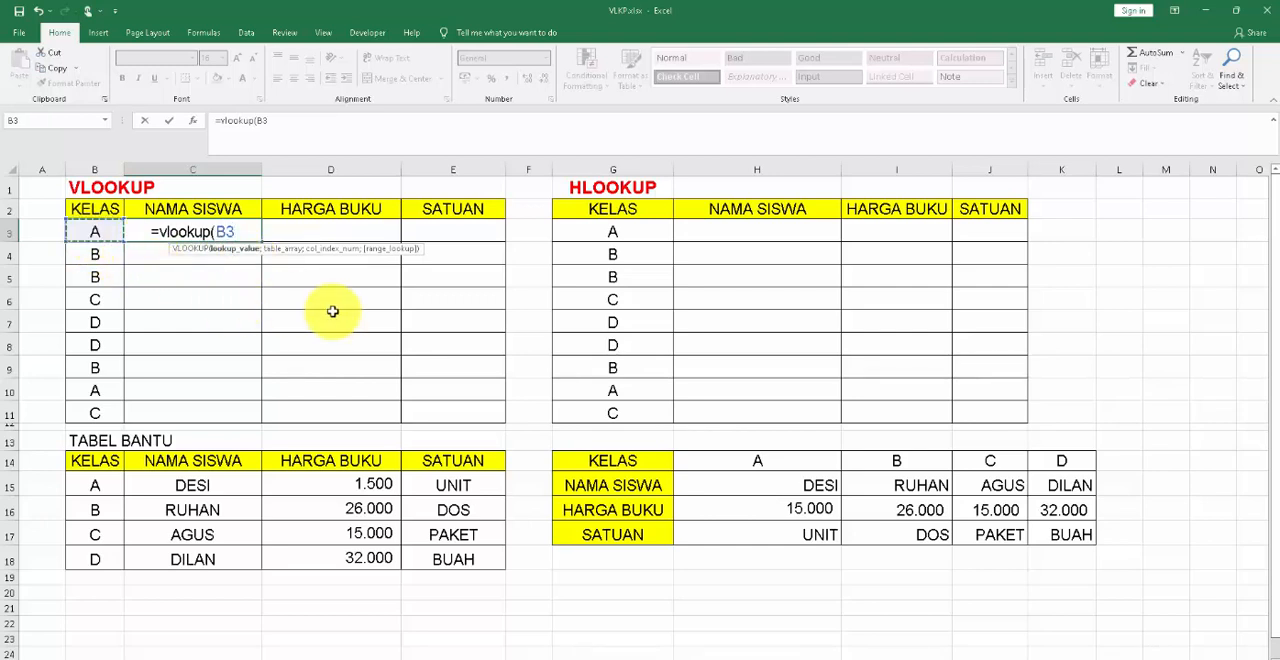
pyautogui.write(';')
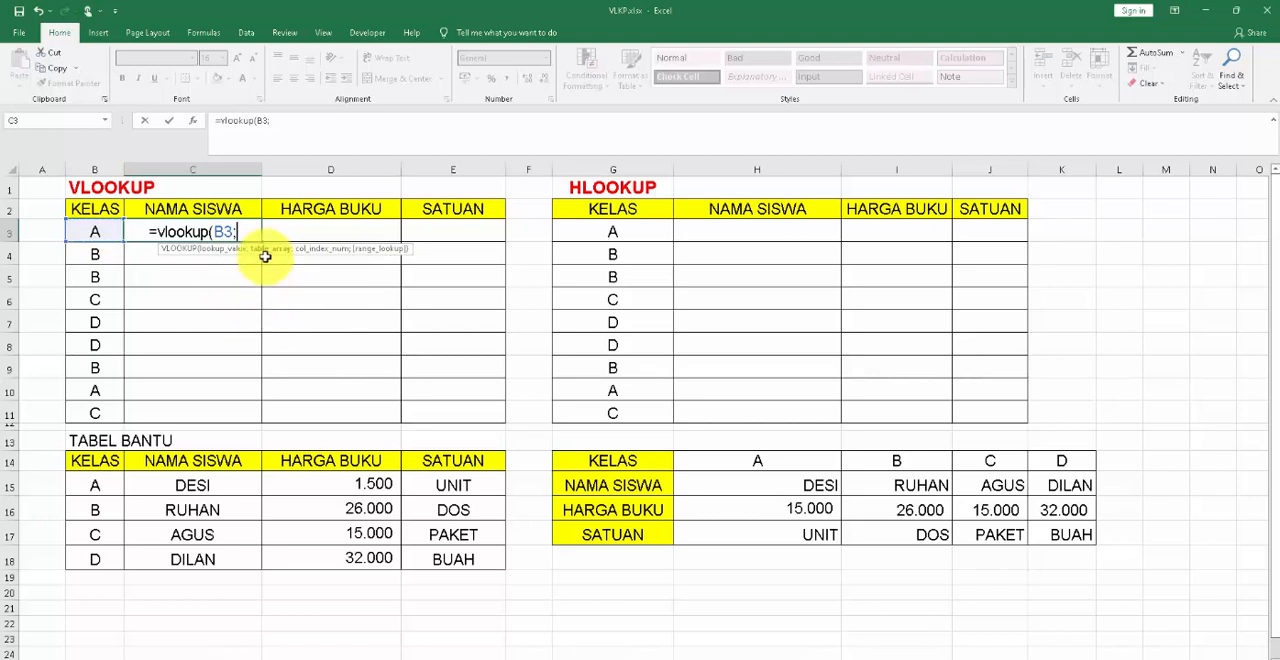
# Set the formula's table array to the helper table data B15:E18, locked as the absolute reference $B$15:$E$18.
pyautogui.click(88, 485)
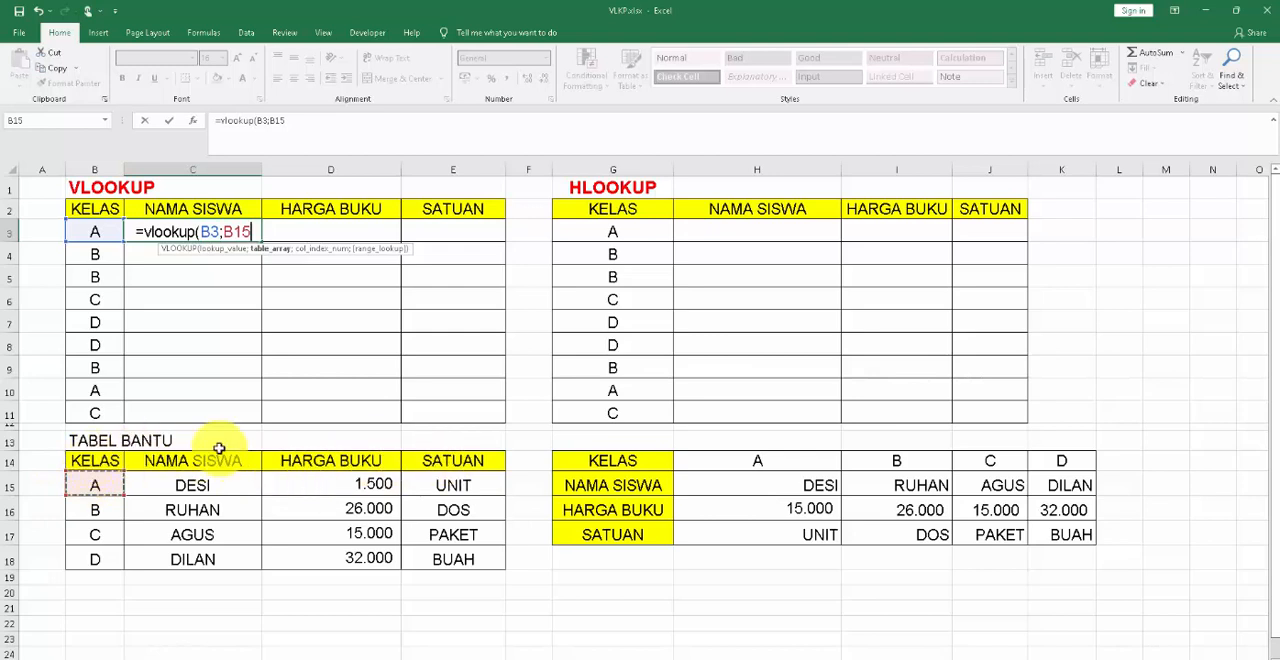
pyautogui.hotkey('shift', 'Right')
pyautogui.hotkey('shift', 'Right')
pyautogui.hotkey('shift', 'Right')
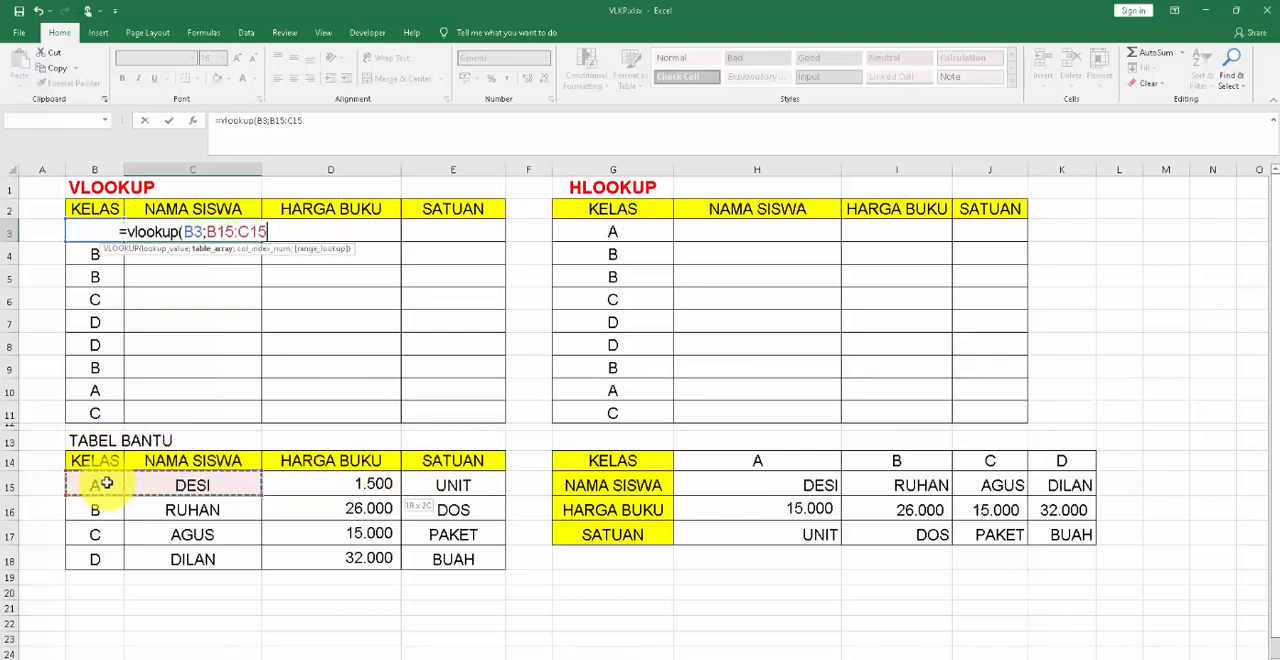
pyautogui.hotkey('shift', 'Down')
pyautogui.hotkey('shift', 'Down')
pyautogui.hotkey('shift', 'Down')
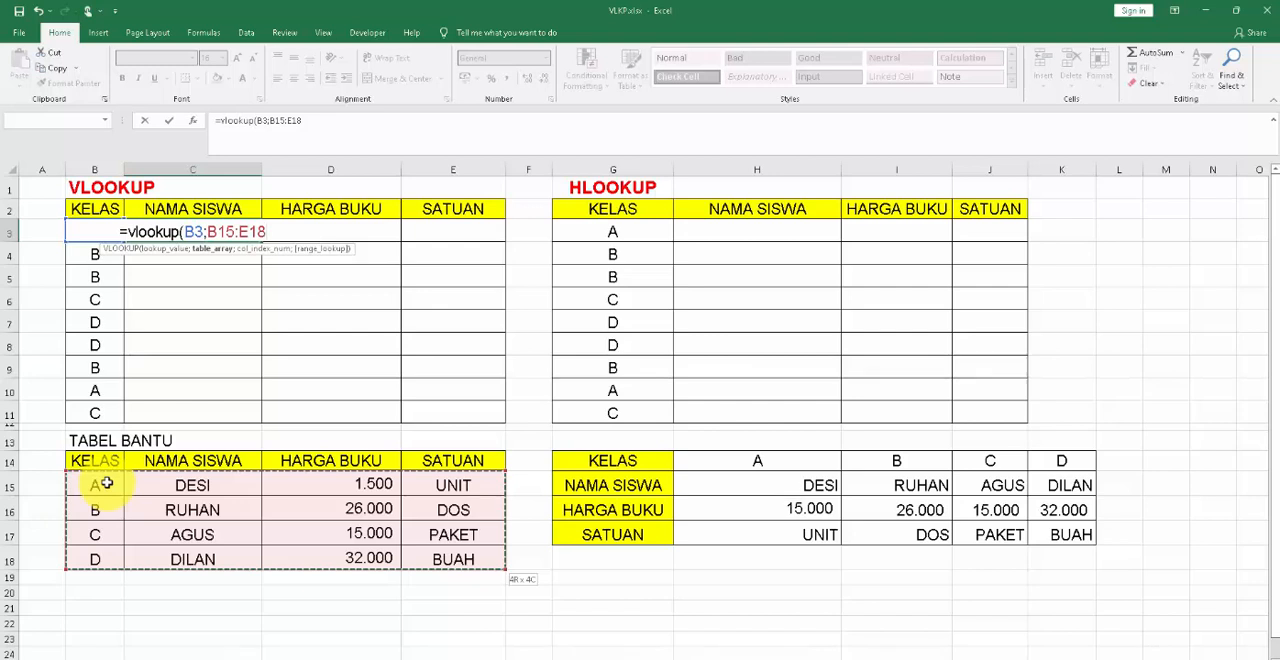
pyautogui.press('F4')
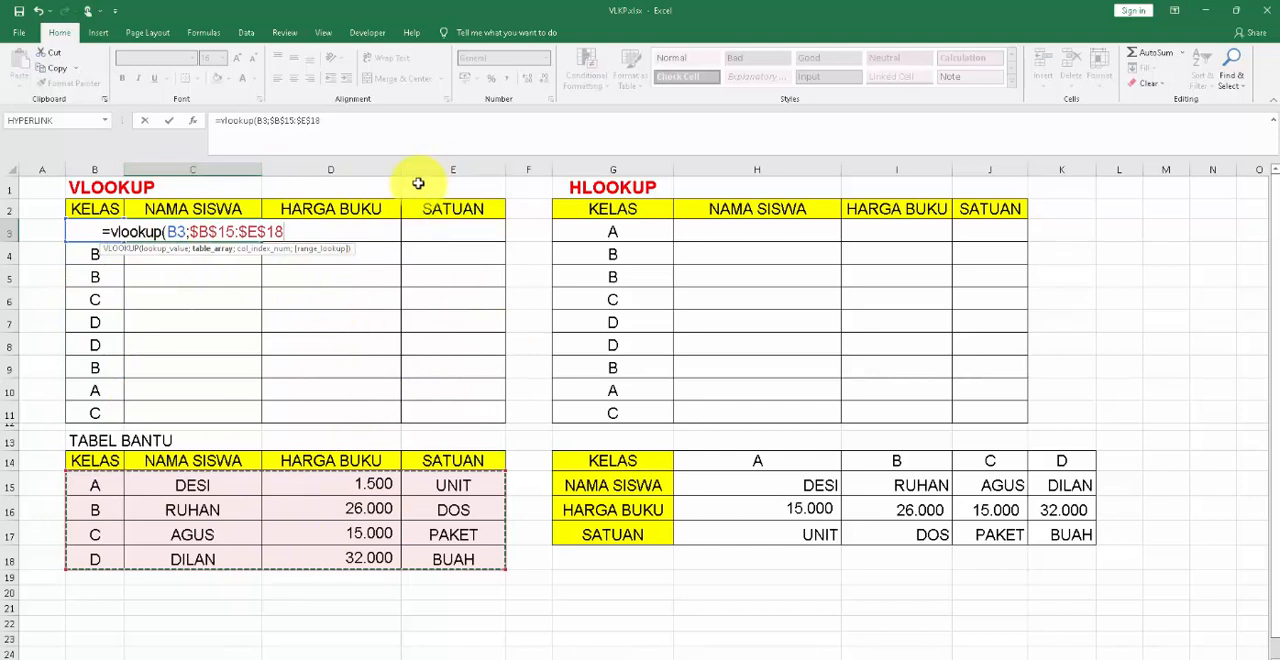
# Complete the C3 formula with column index 2 and FALSE for an exact match.
pyautogui.write(';')
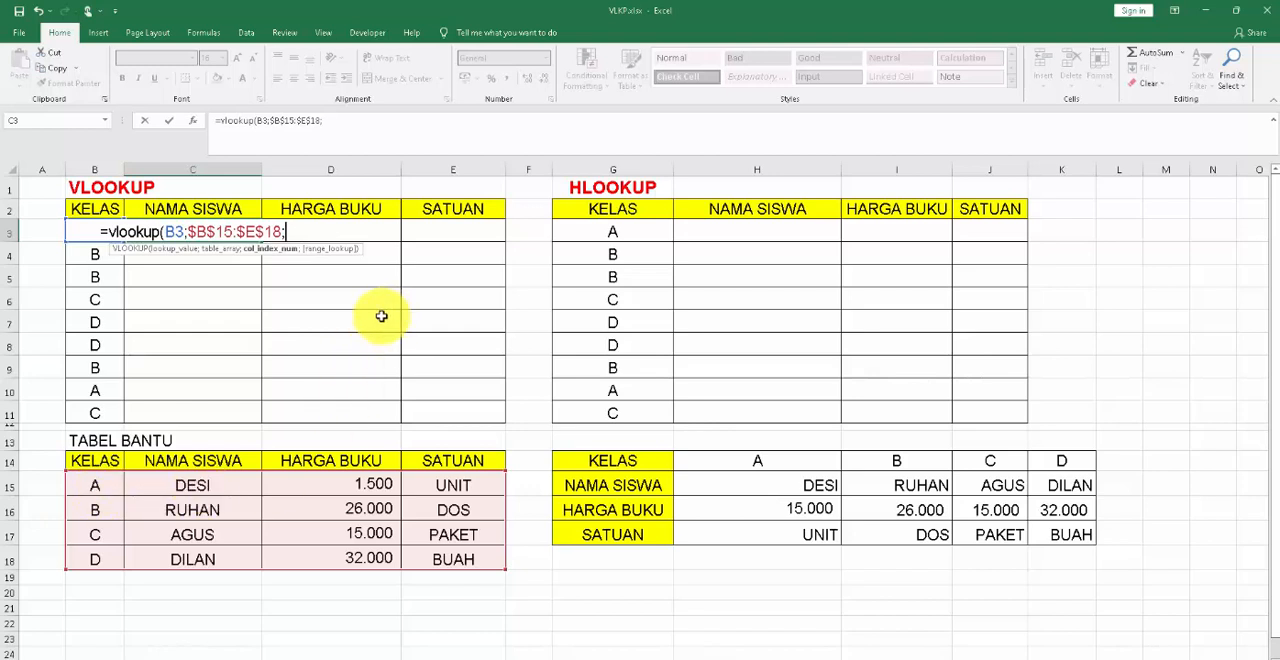
pyautogui.write('2')
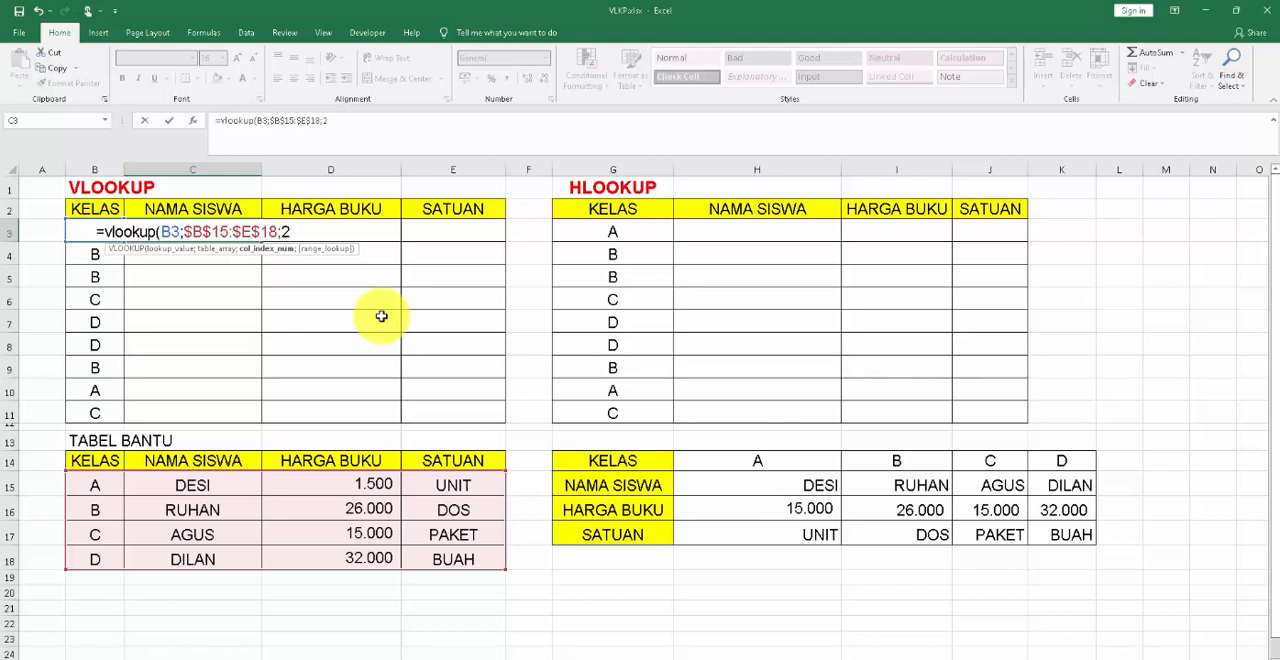
pyautogui.write(';')
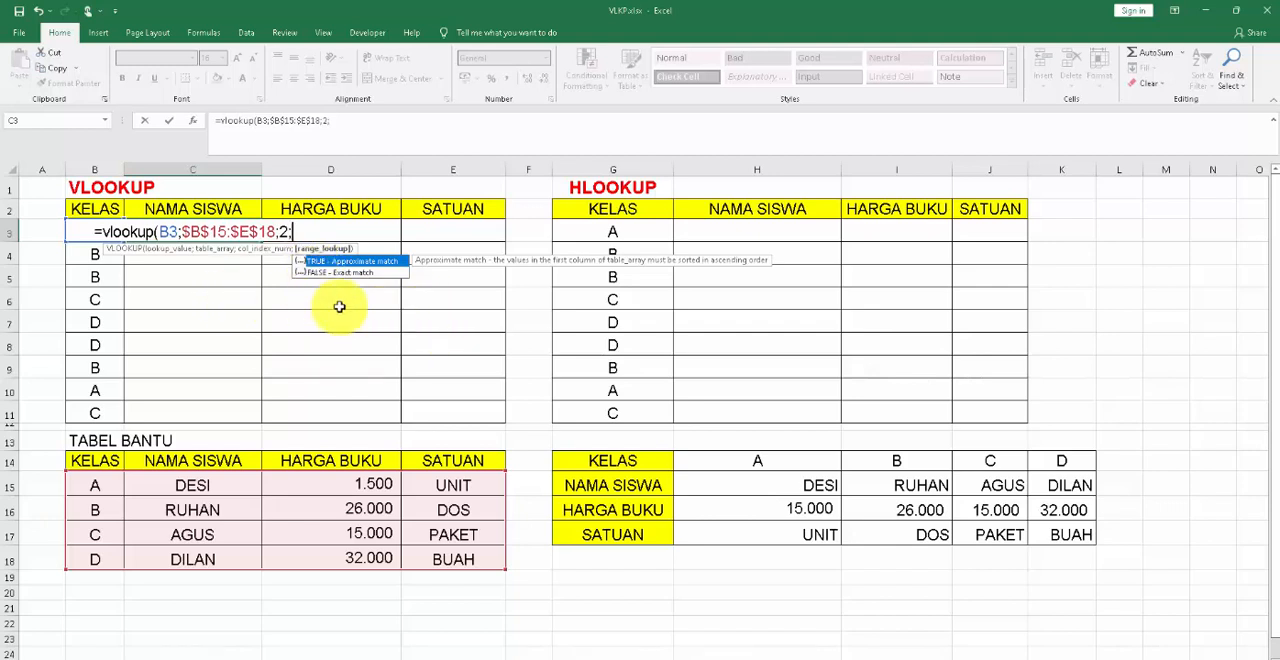
pyautogui.write('false')
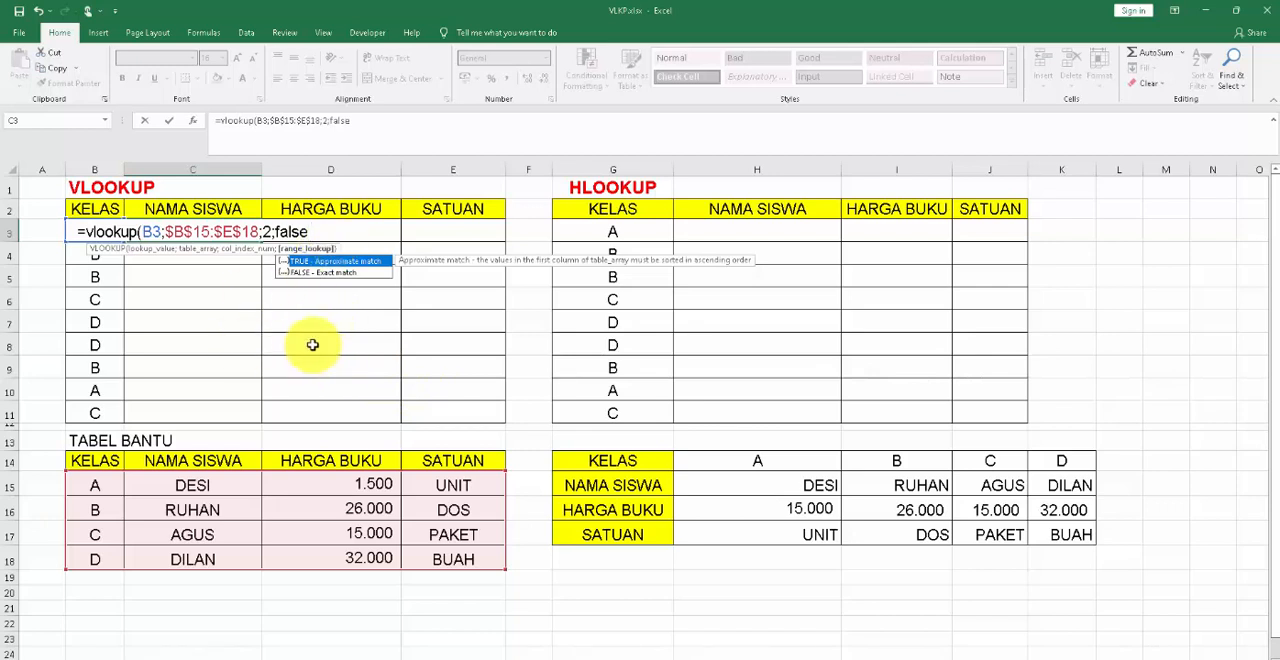
pyautogui.write(')')
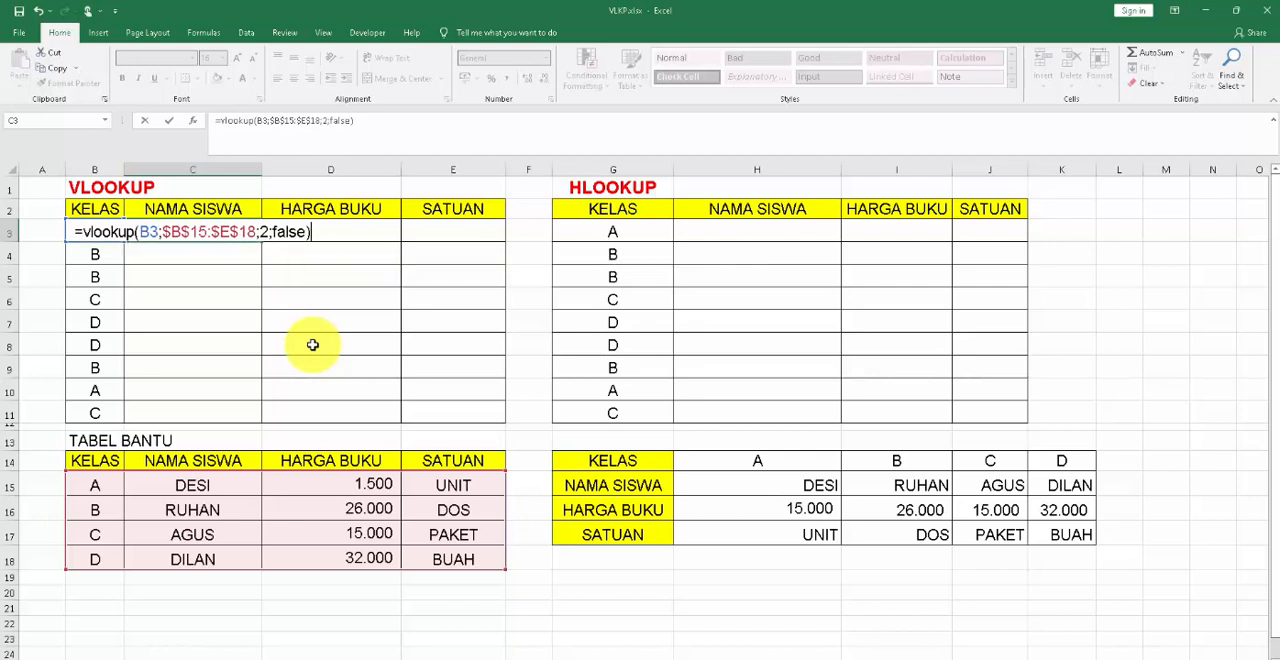
pyautogui.press('Return')
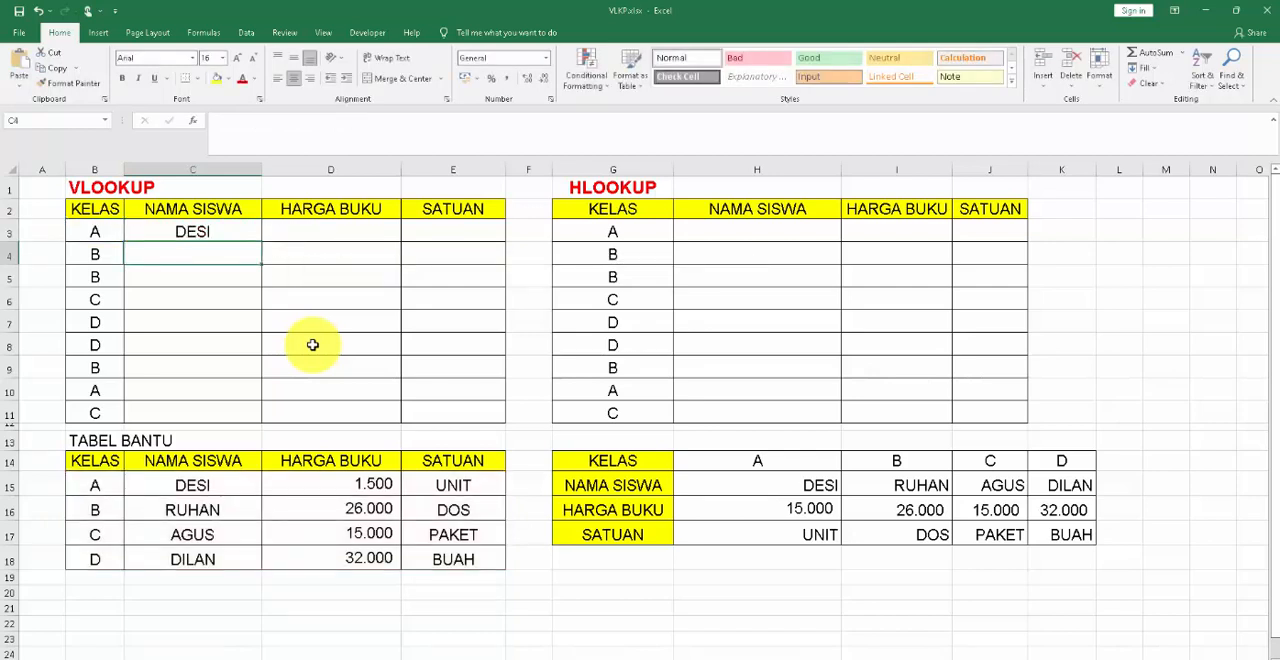
# Fill the C3 formula down the NAMA SISWA column to C11 and check the copied formulas.
pyautogui.click(214, 236)
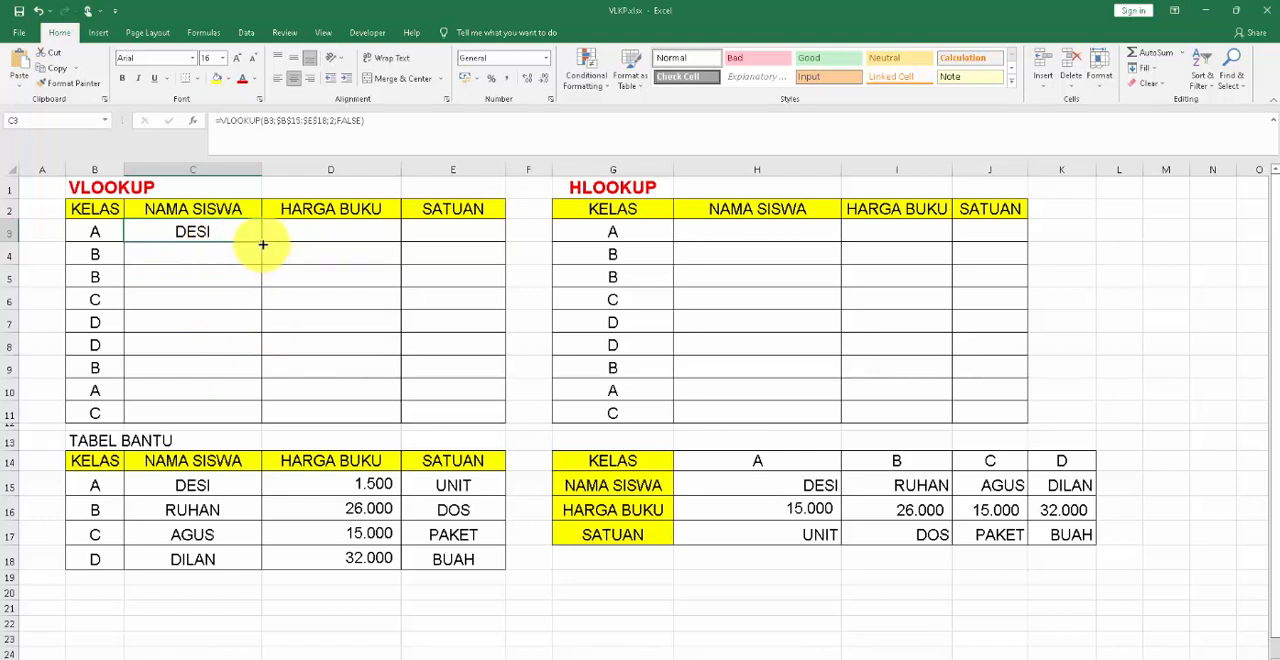
pyautogui.moveTo(262, 244); pyautogui.dragTo(252, 411)
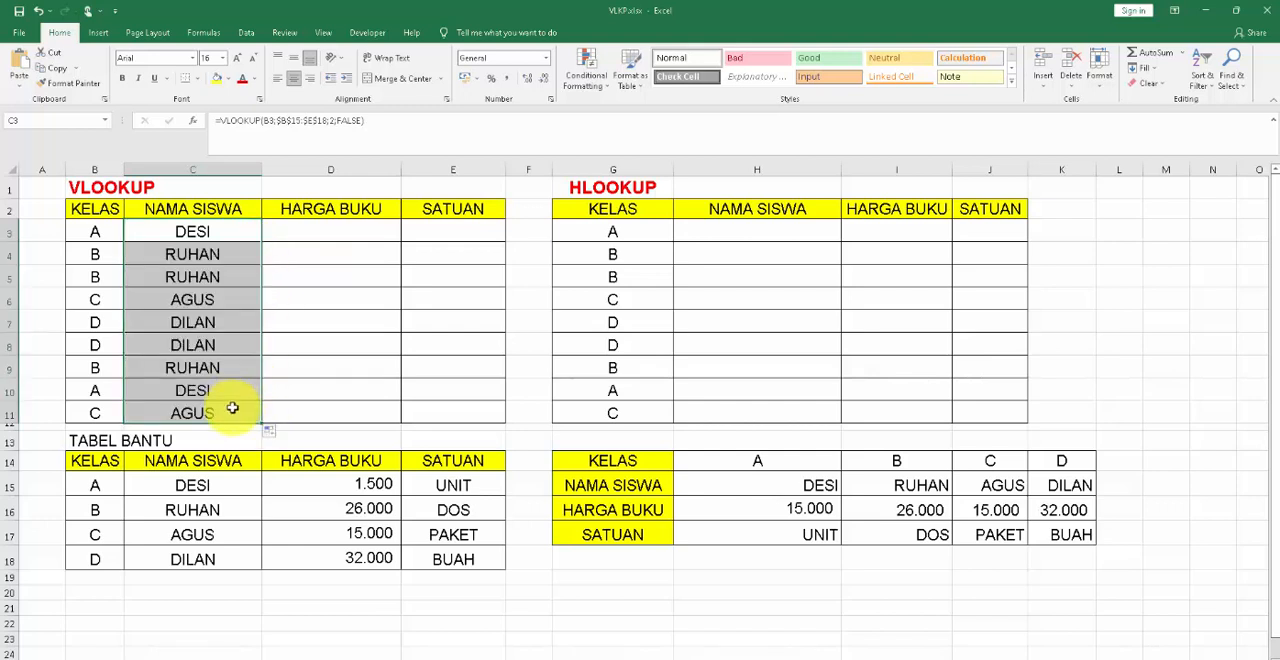
pyautogui.click(251, 410)
pyautogui.click(234, 232)
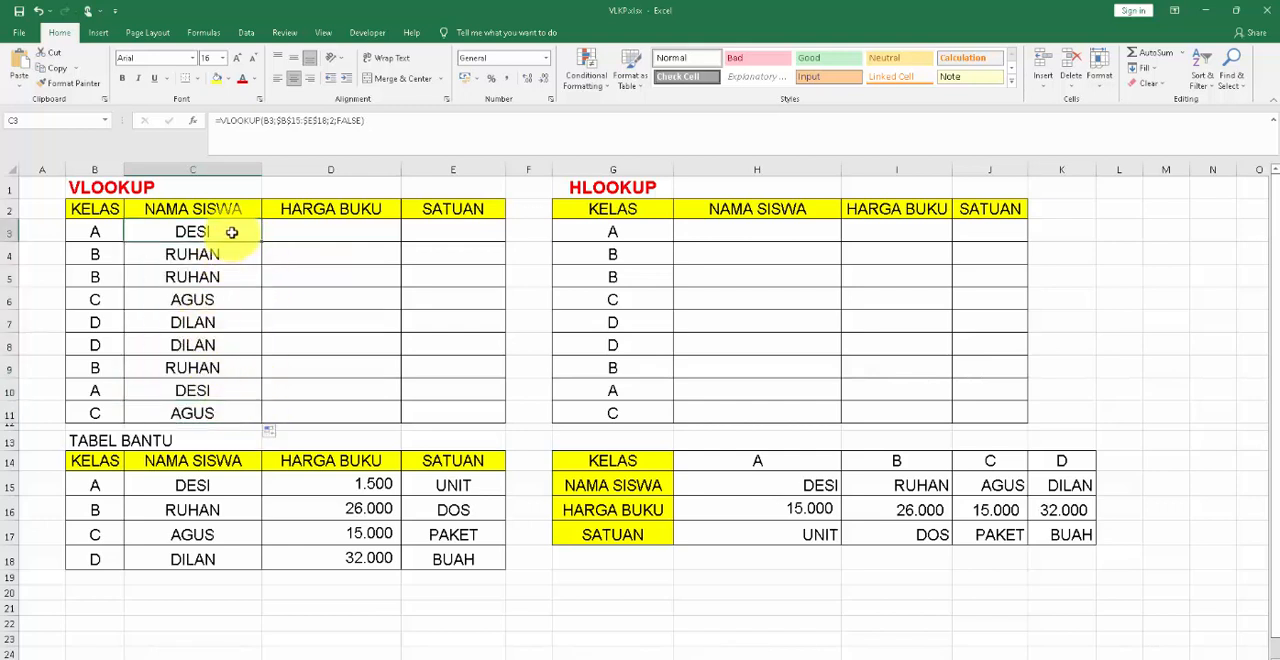
pyautogui.click(250, 251)
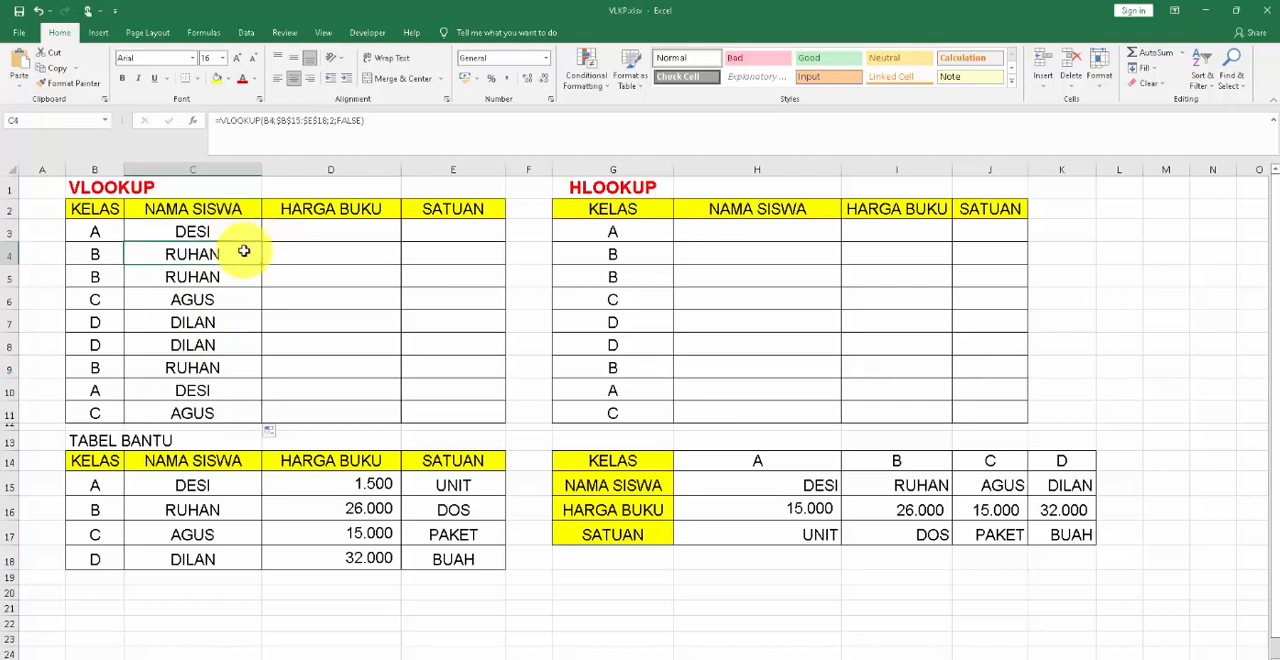
pyautogui.click(207, 412)
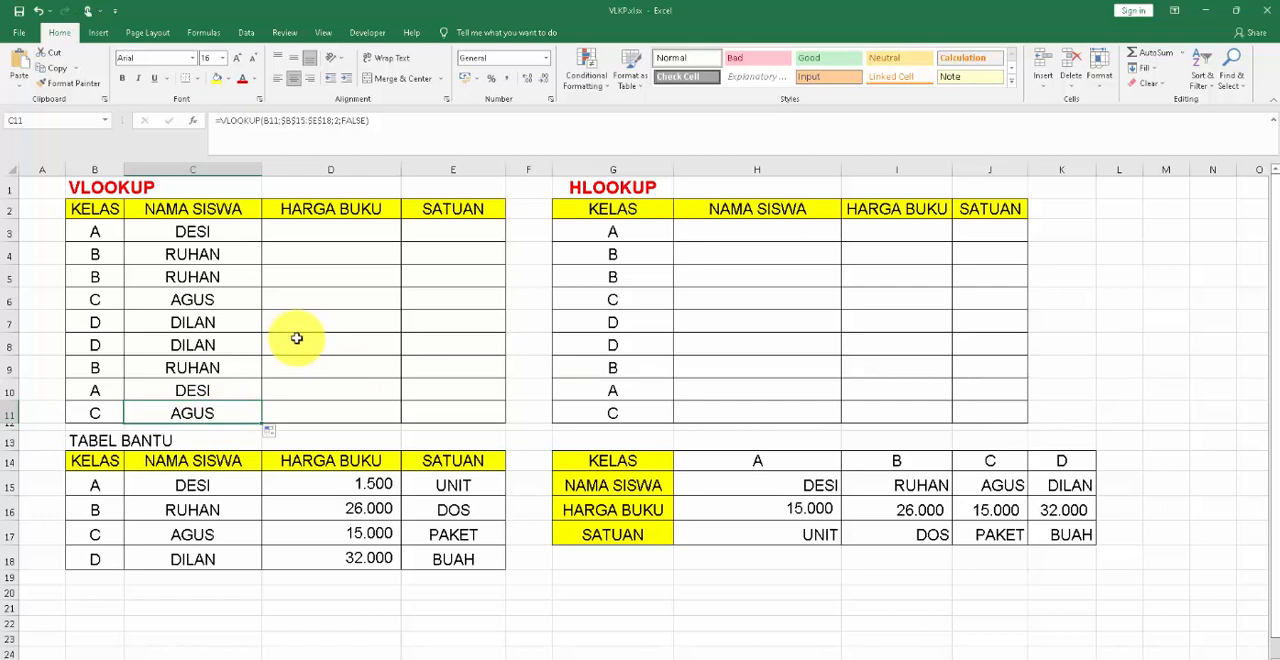
pyautogui.click(323, 227)
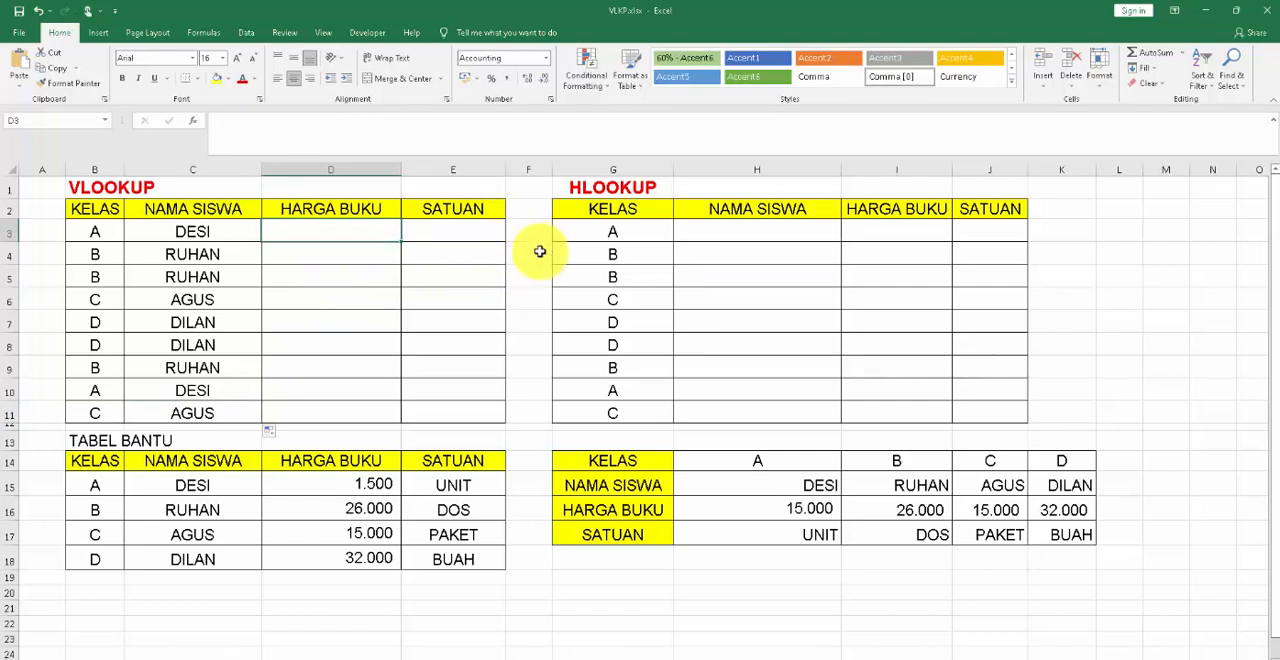
pyautogui.click(180, 231)
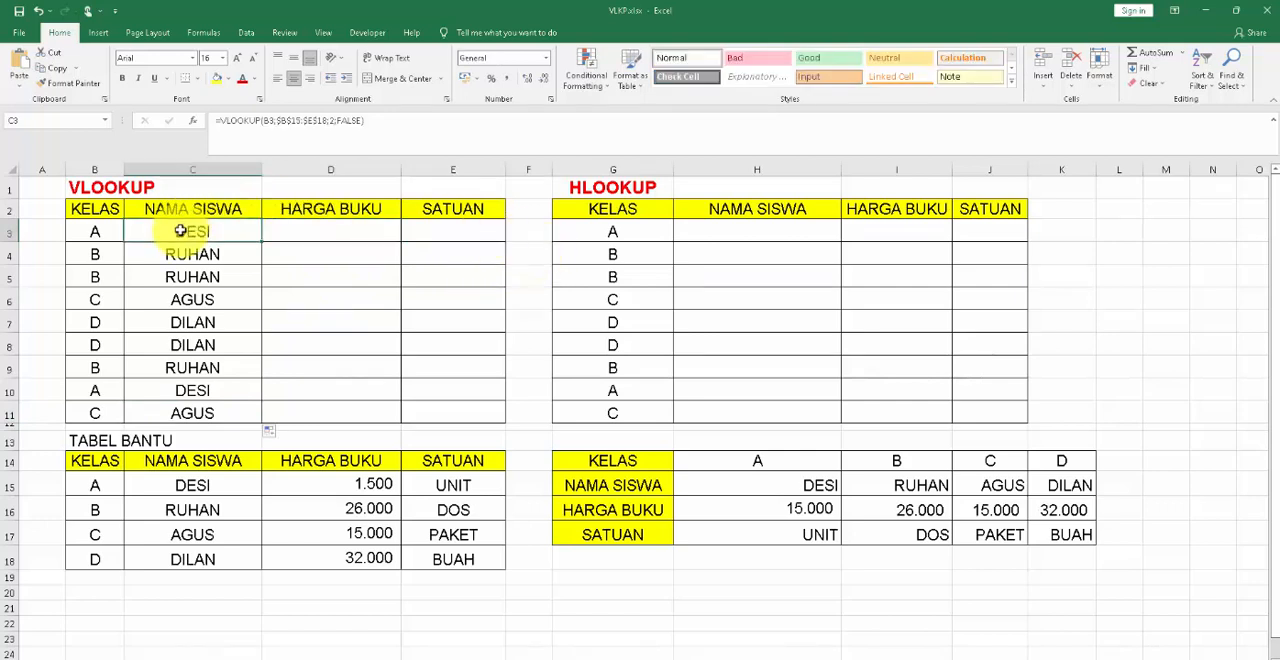
pyautogui.click(330, 227)
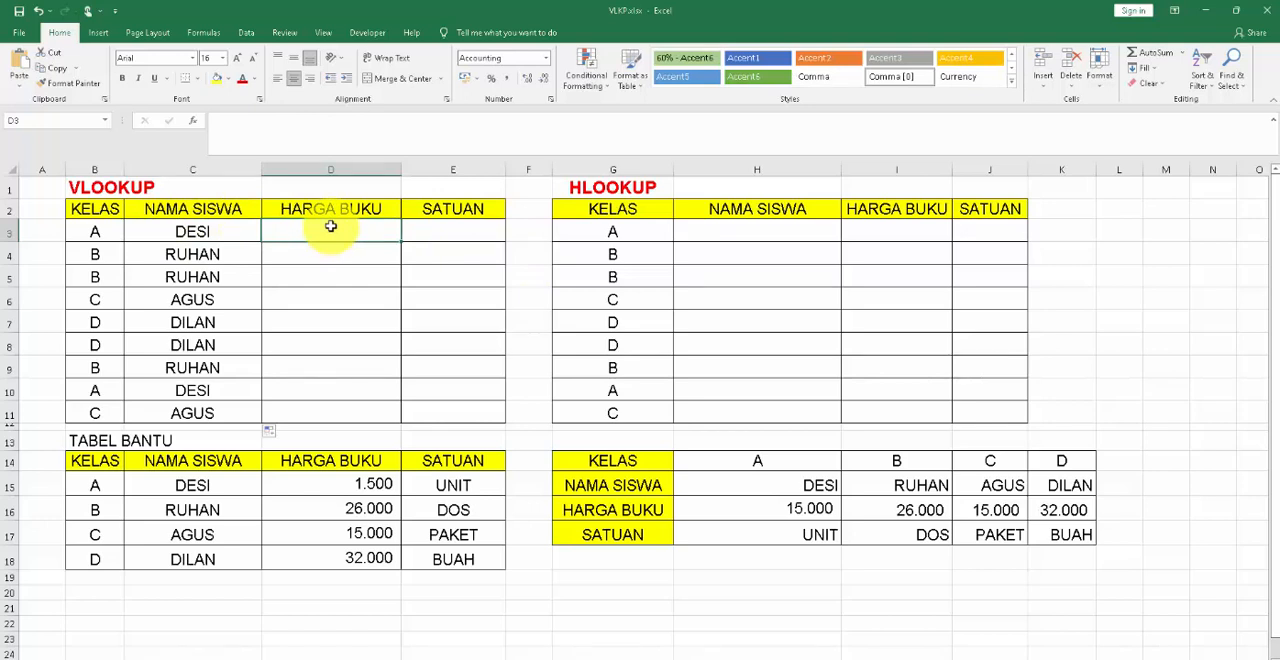
pyautogui.click(197, 230)
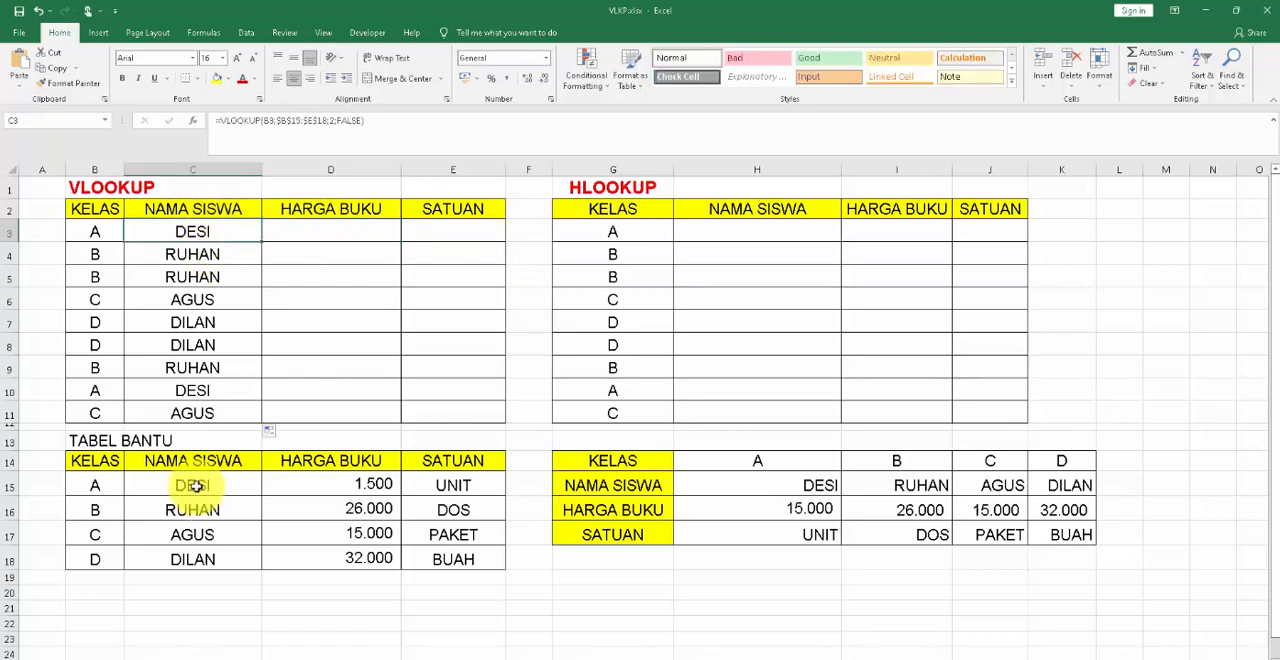
# Start a VLOOKUP formula in D3, the first HARGA BUKU cell, with class cell B3 as the lookup value.
pyautogui.click(331, 234)
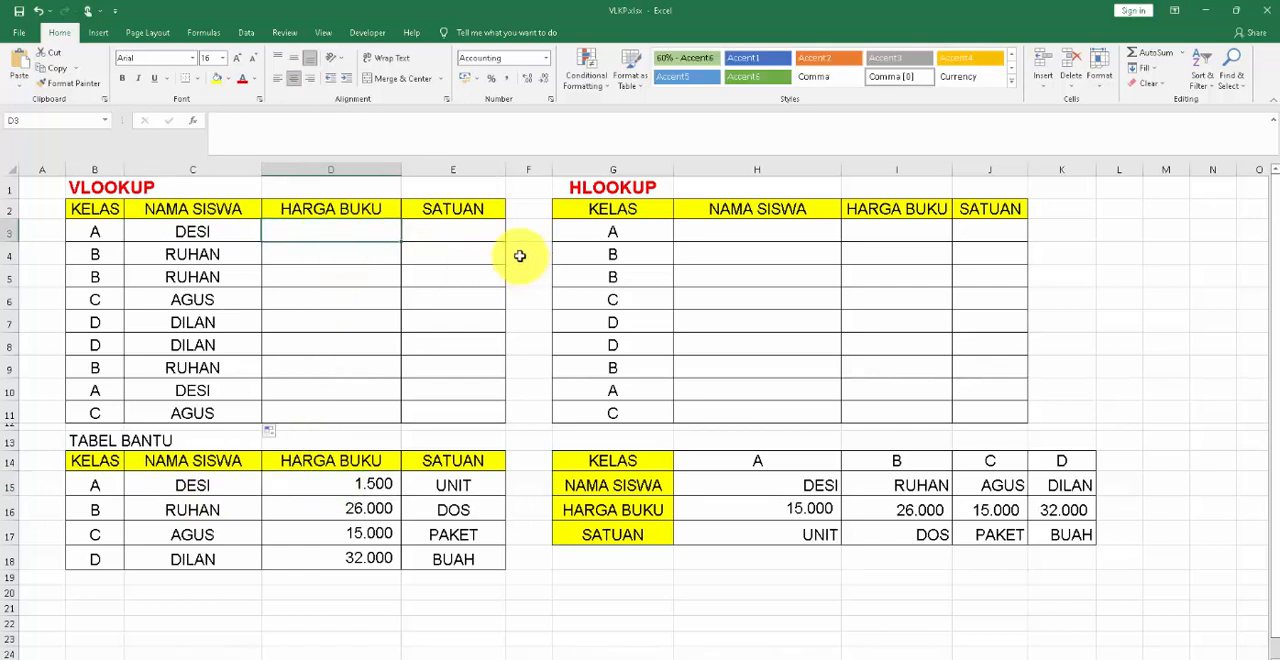
pyautogui.write('=vlo')
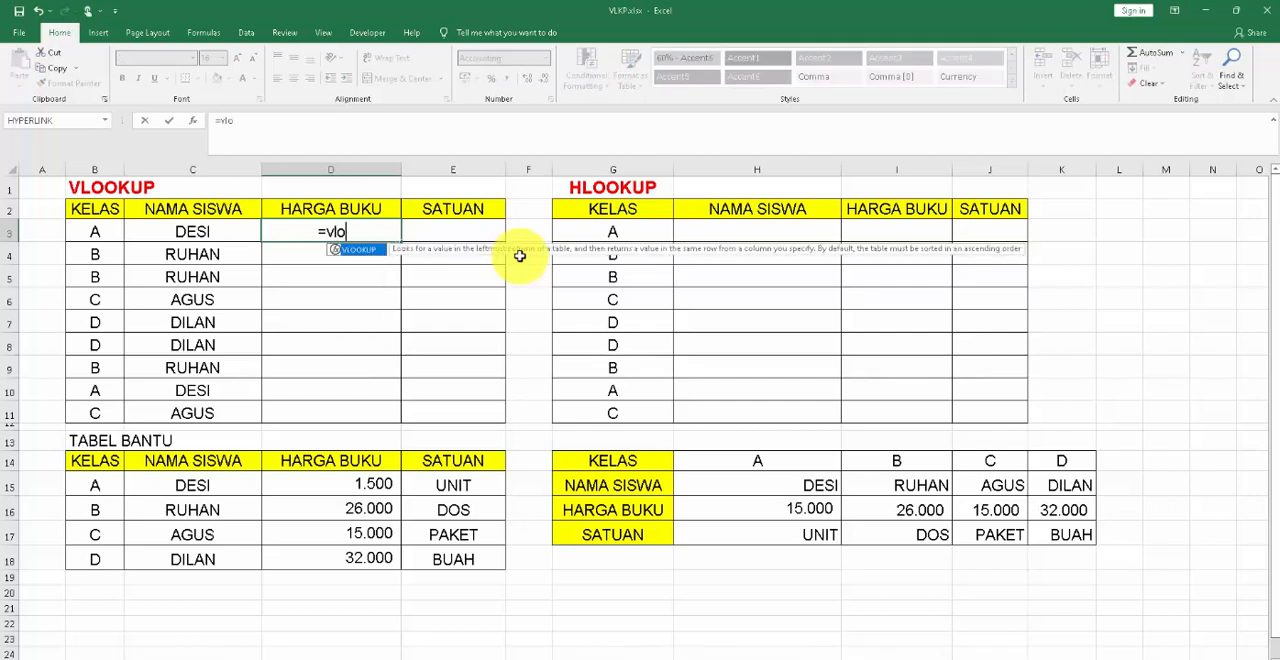
pyautogui.write('okup')
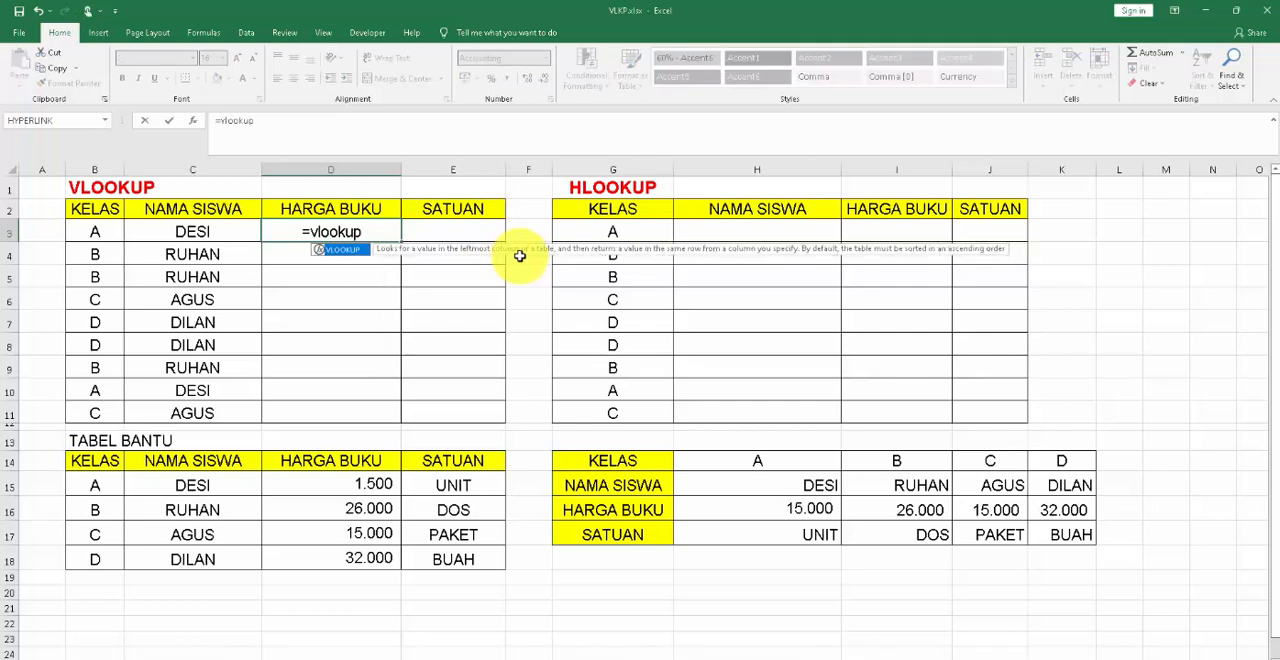
pyautogui.write('(')
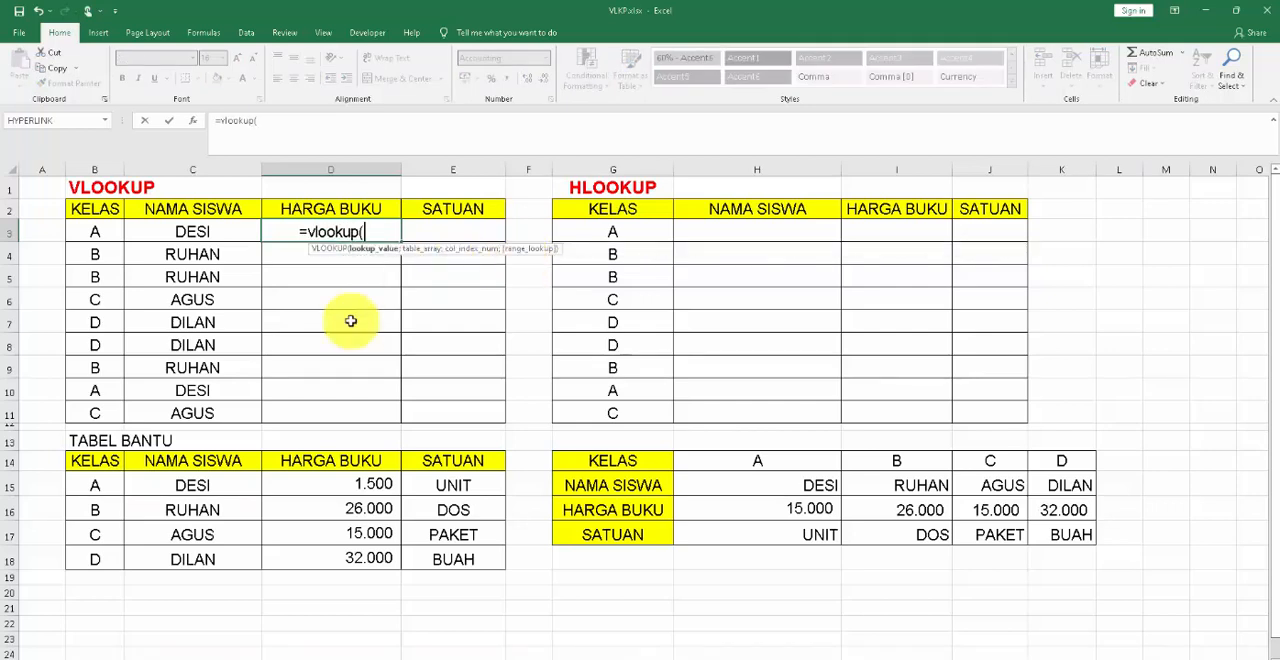
pyautogui.click(95, 231)
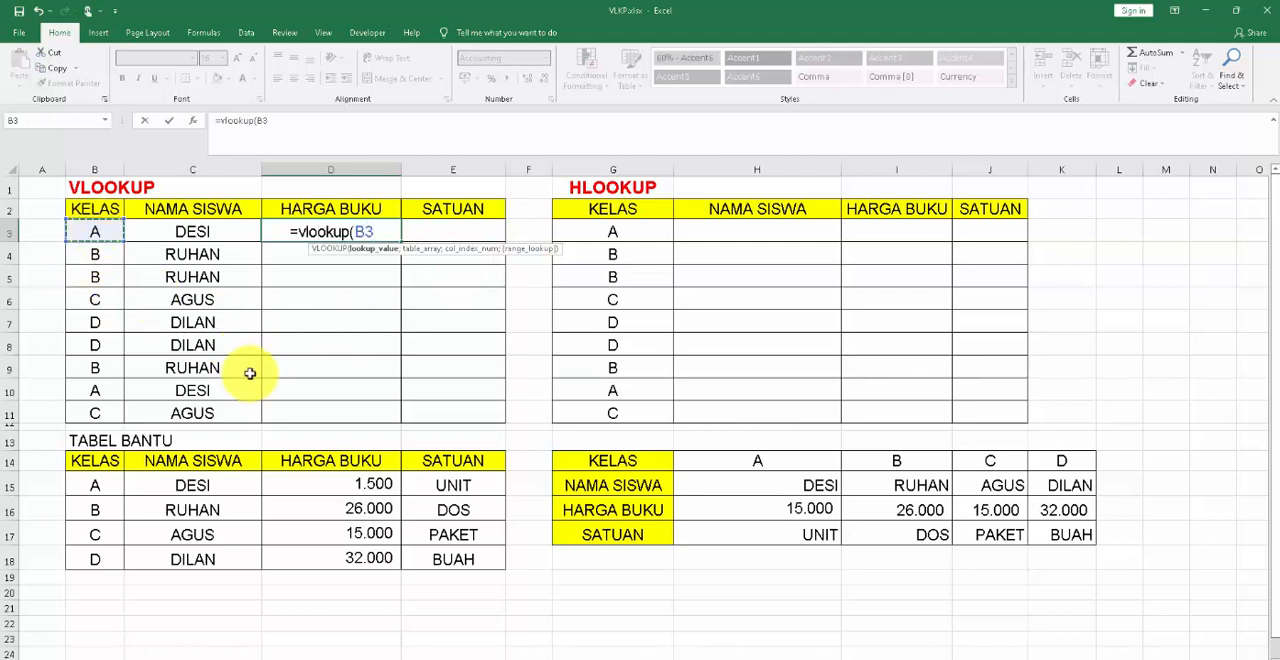
pyautogui.write(';')
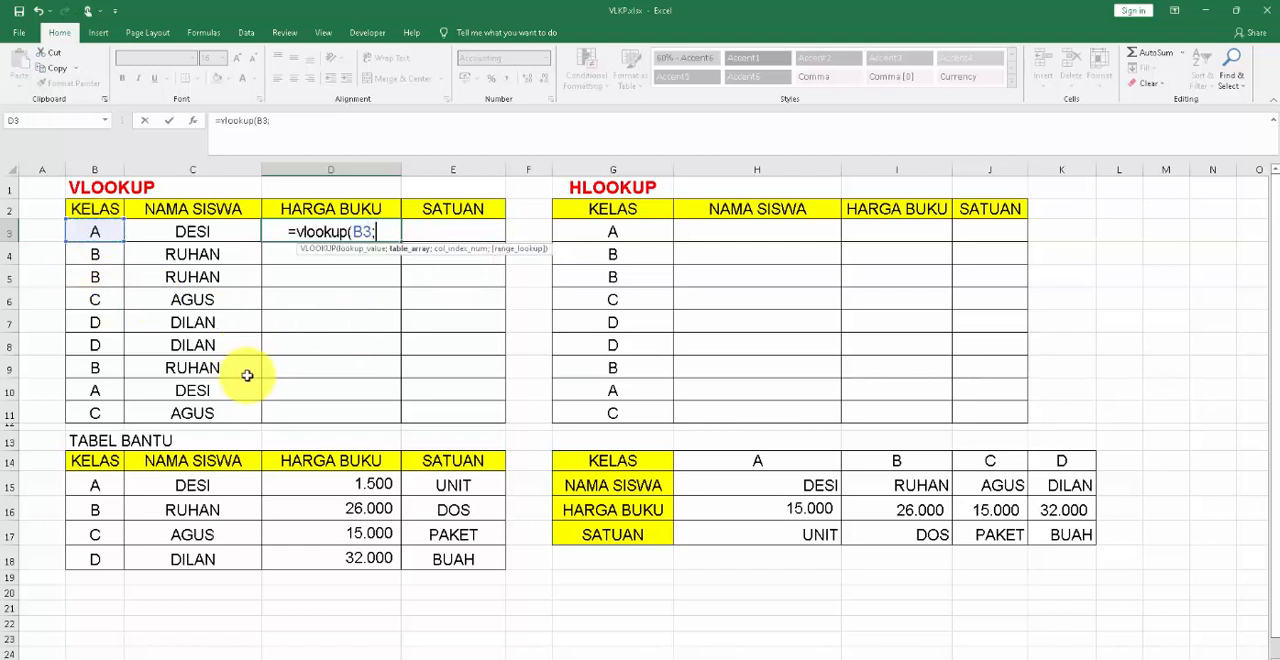
# Set the D3 formula's table array to the helper table data B15:E18, locked as the absolute reference $B$15:$E$18.
pyautogui.click(100, 488)
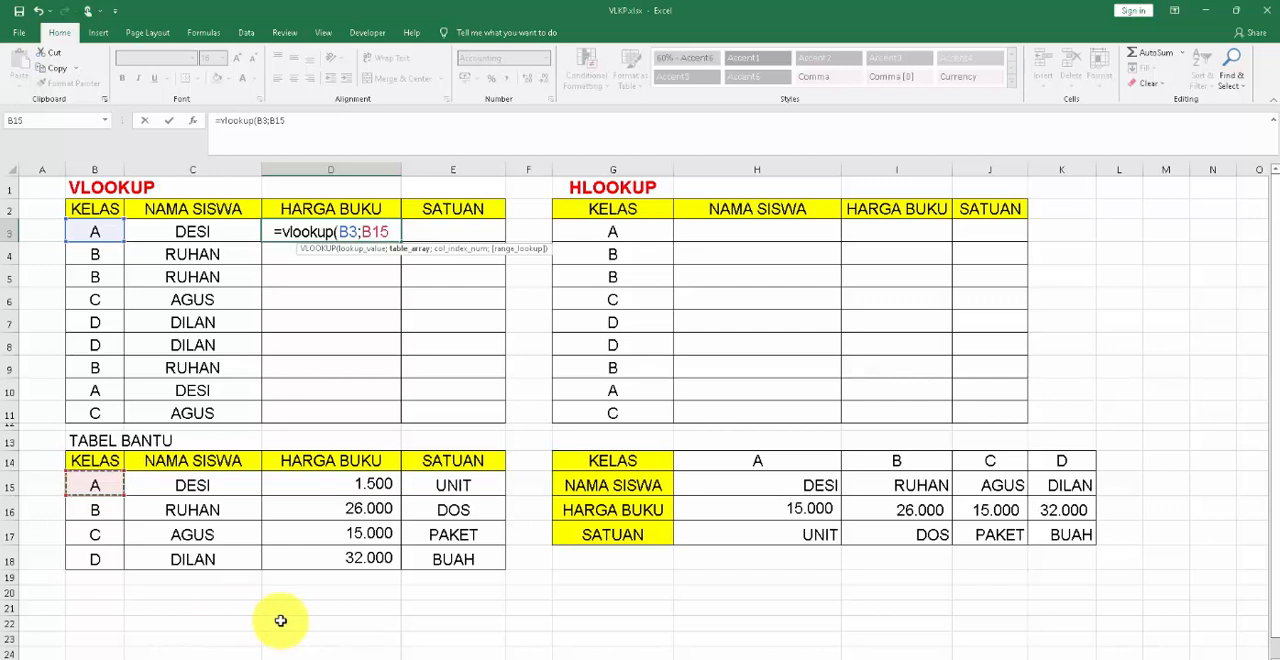
pyautogui.hotkey('shift', 'Right')
pyautogui.hotkey('shift', 'Right')
pyautogui.hotkey('shift', 'Right')
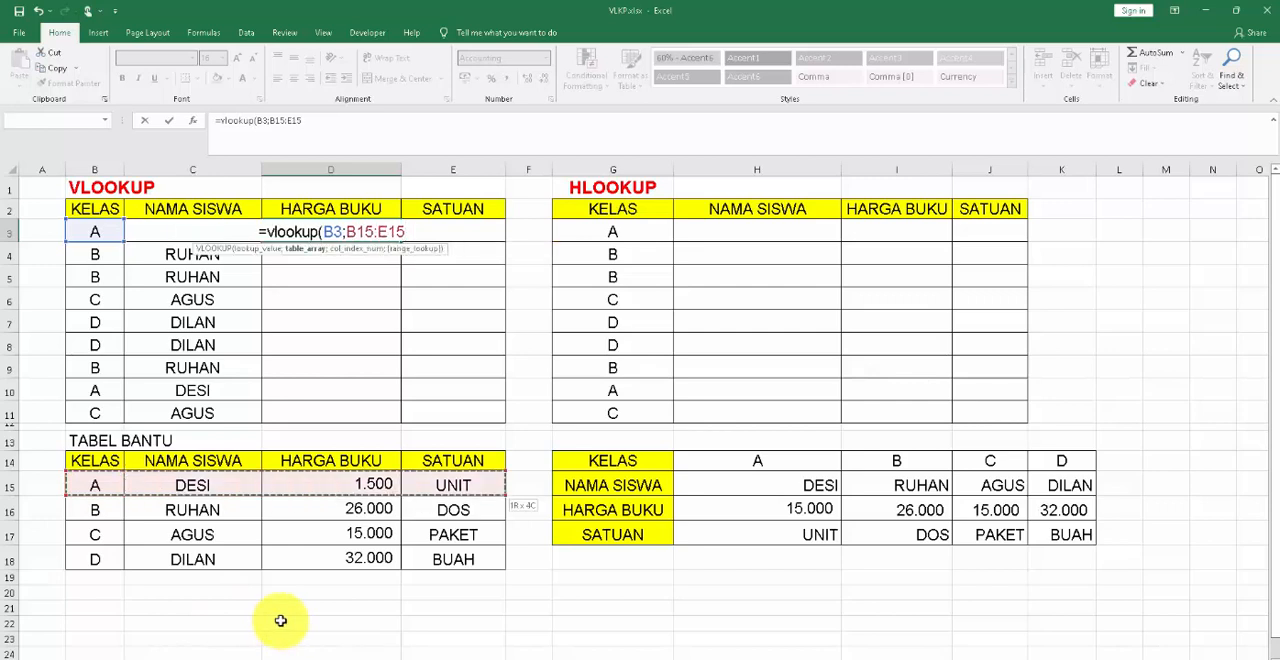
pyautogui.hotkey('shift', 'Down')
pyautogui.hotkey('shift', 'Down')
pyautogui.hotkey('shift', 'Down')
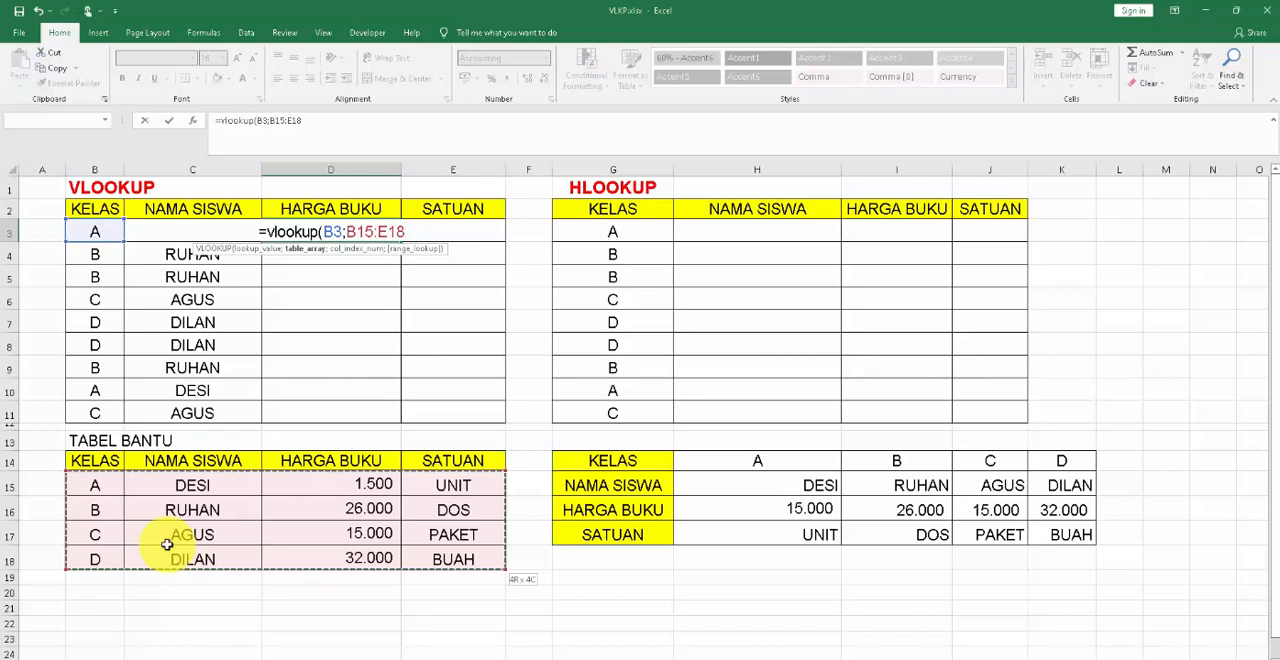
pyautogui.press('F4')
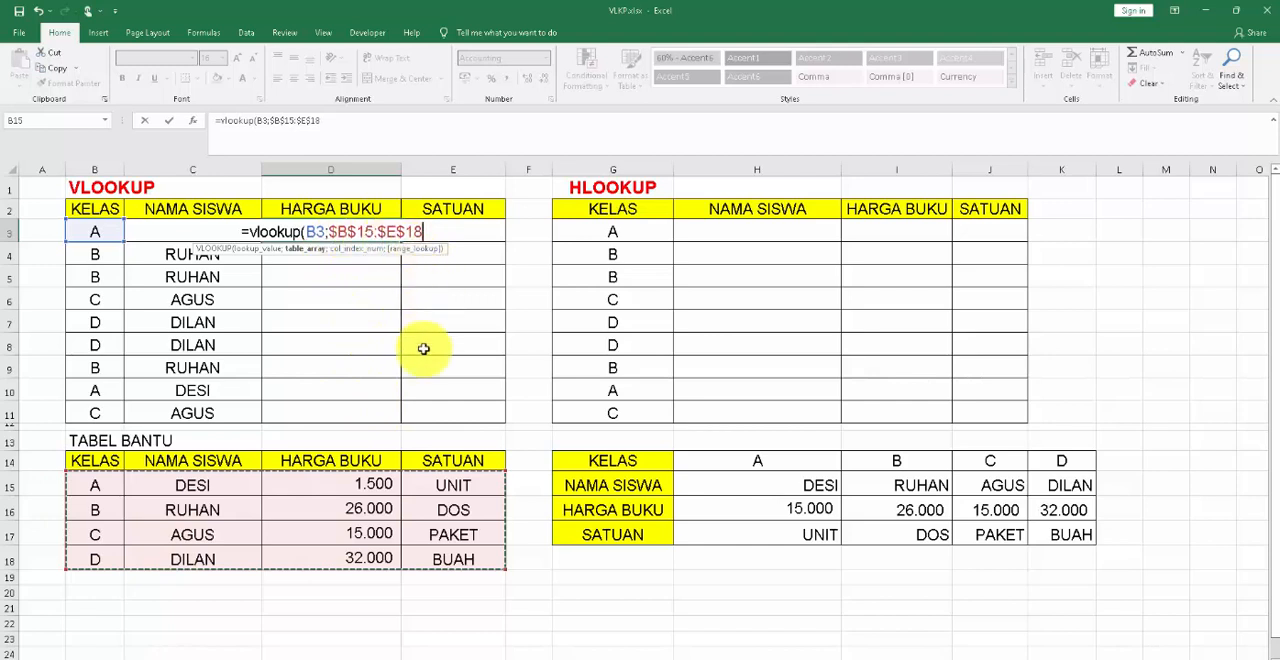
# Complete the D3 formula with column index 3 and FALSE for an exact match.
pyautogui.write(';')
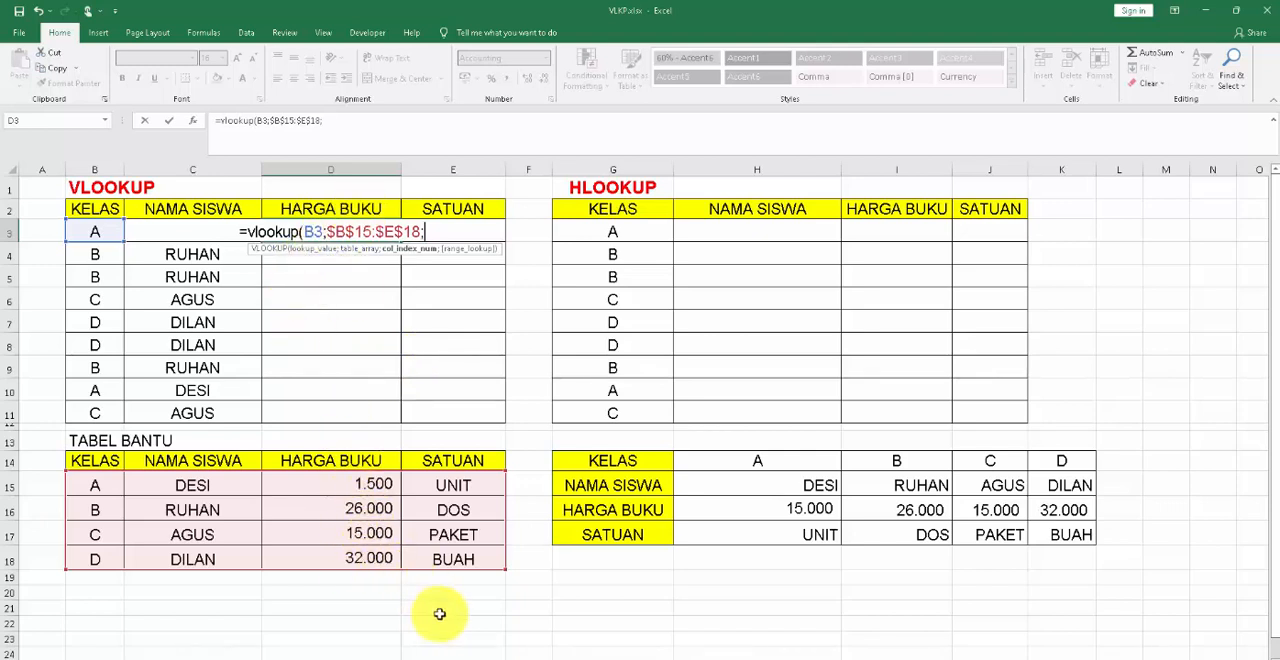
pyautogui.write('3')
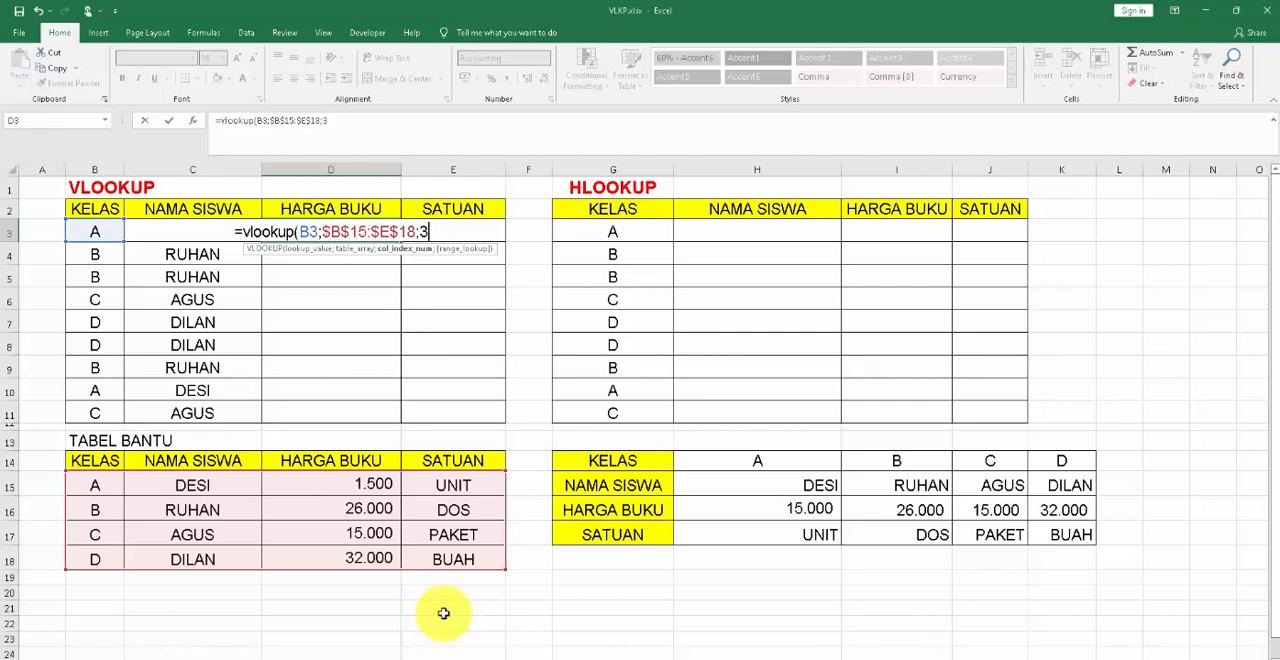
pyautogui.write(';')
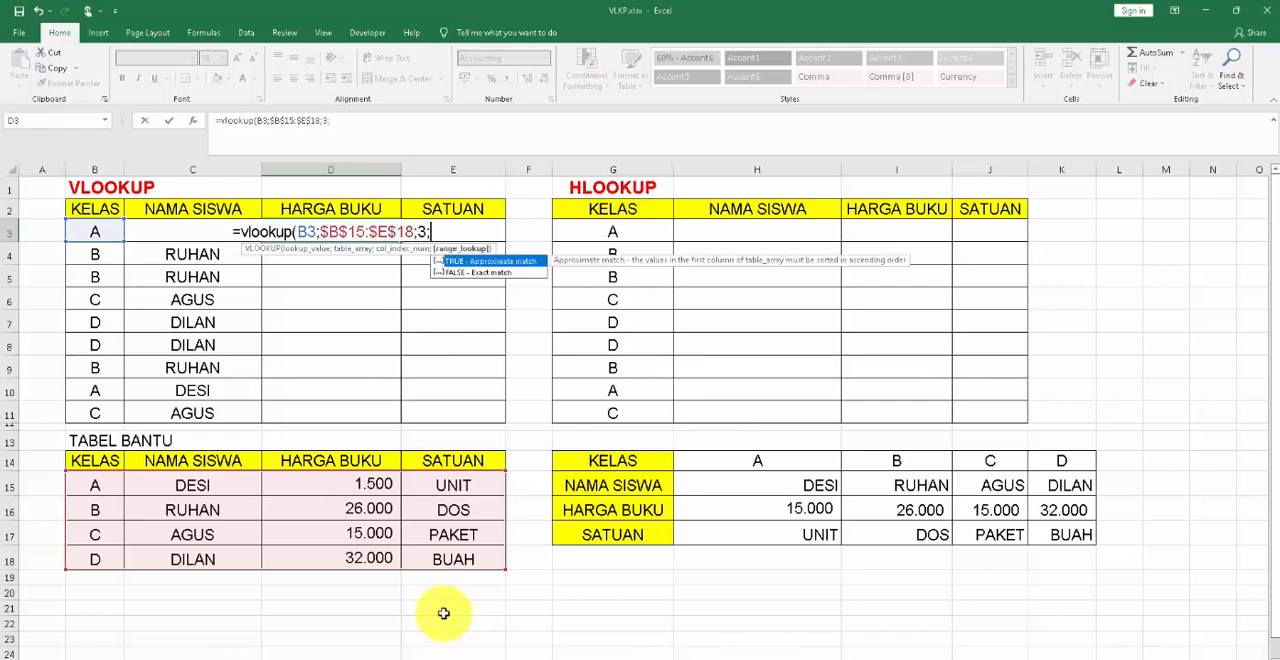
pyautogui.write('false')
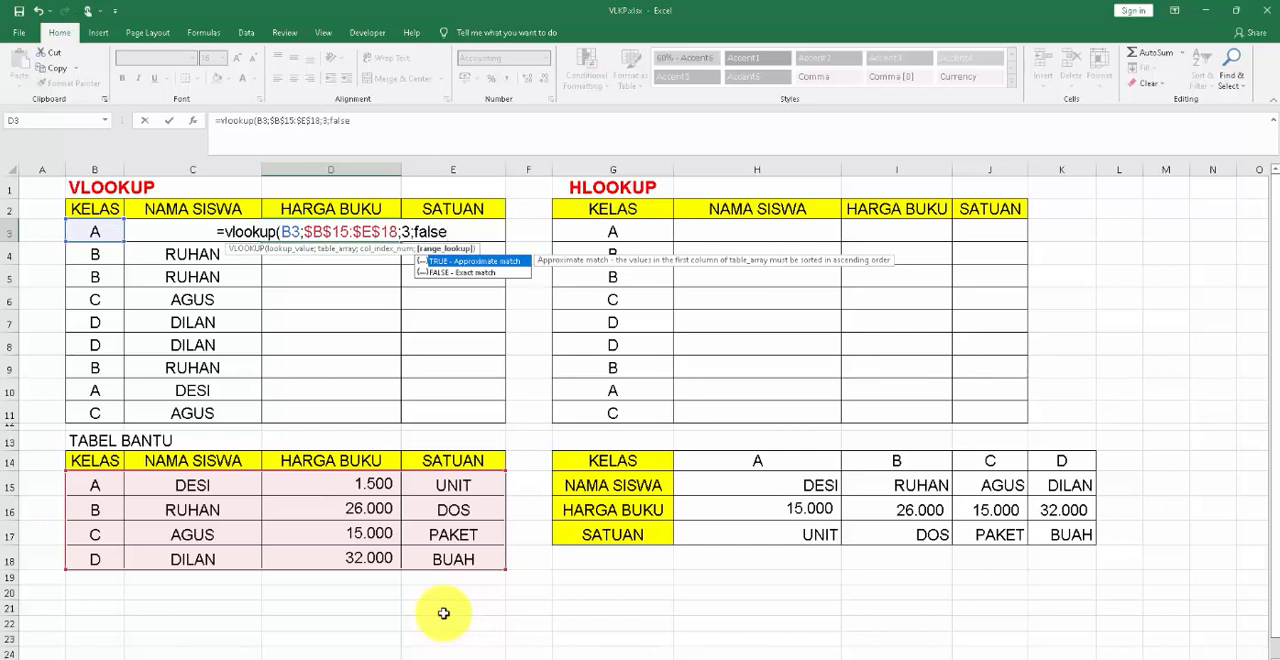
pyautogui.write(')')
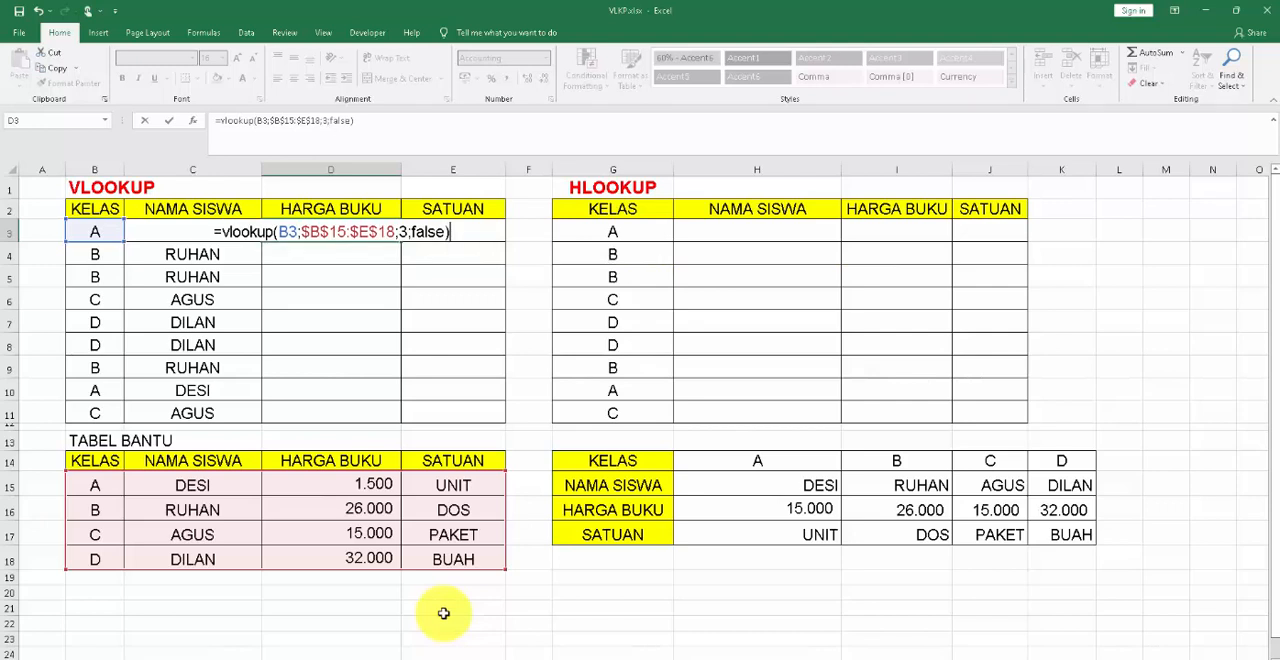
pyautogui.press('Return')
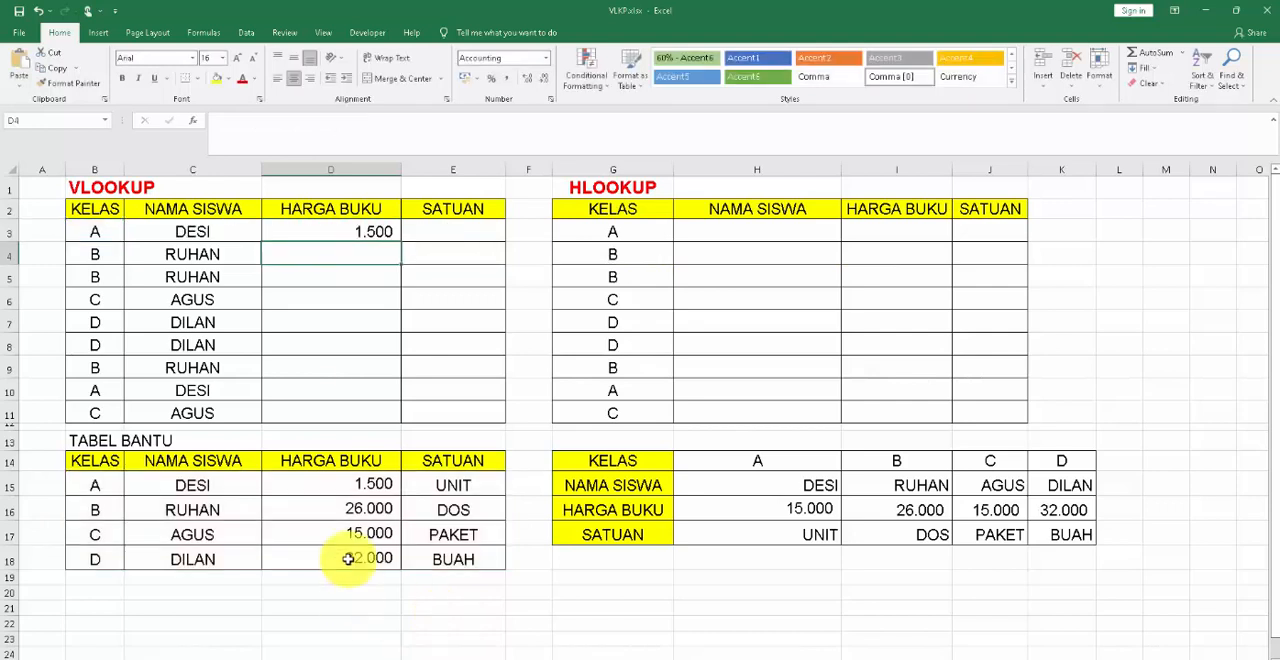
# Fill the D3 formula down the HARGA BUKU column to D11.
pyautogui.click(387, 232)
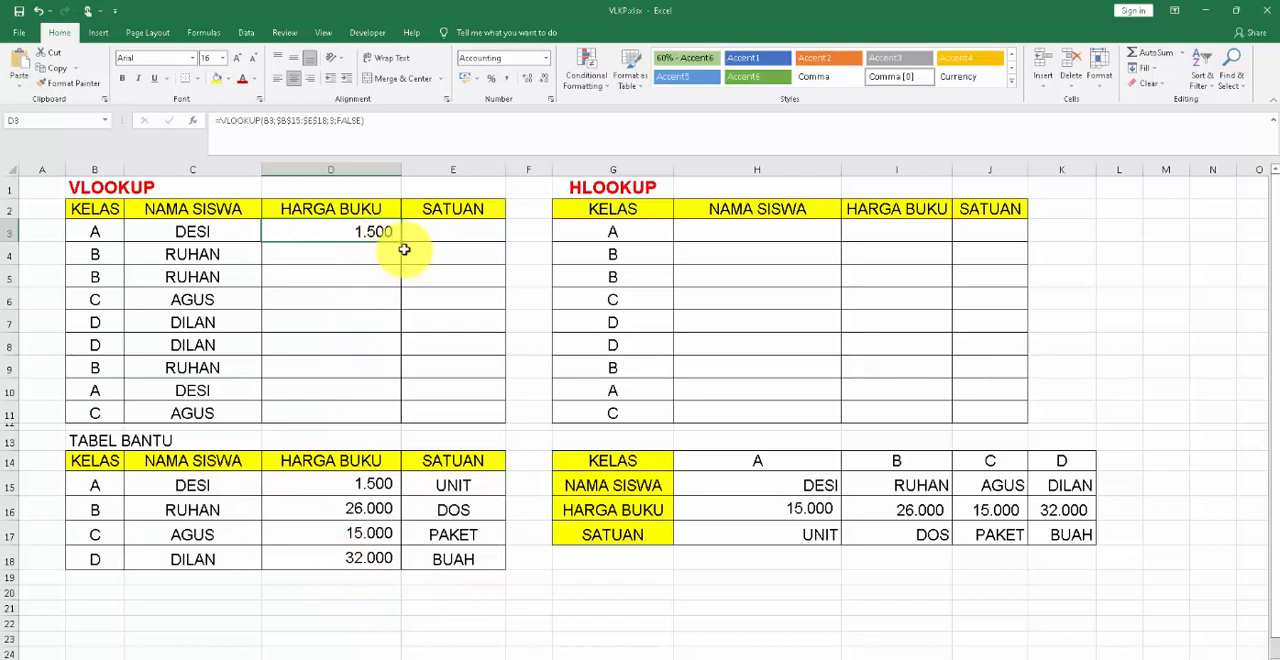
pyautogui.moveTo(399, 241); pyautogui.dragTo(404, 422)
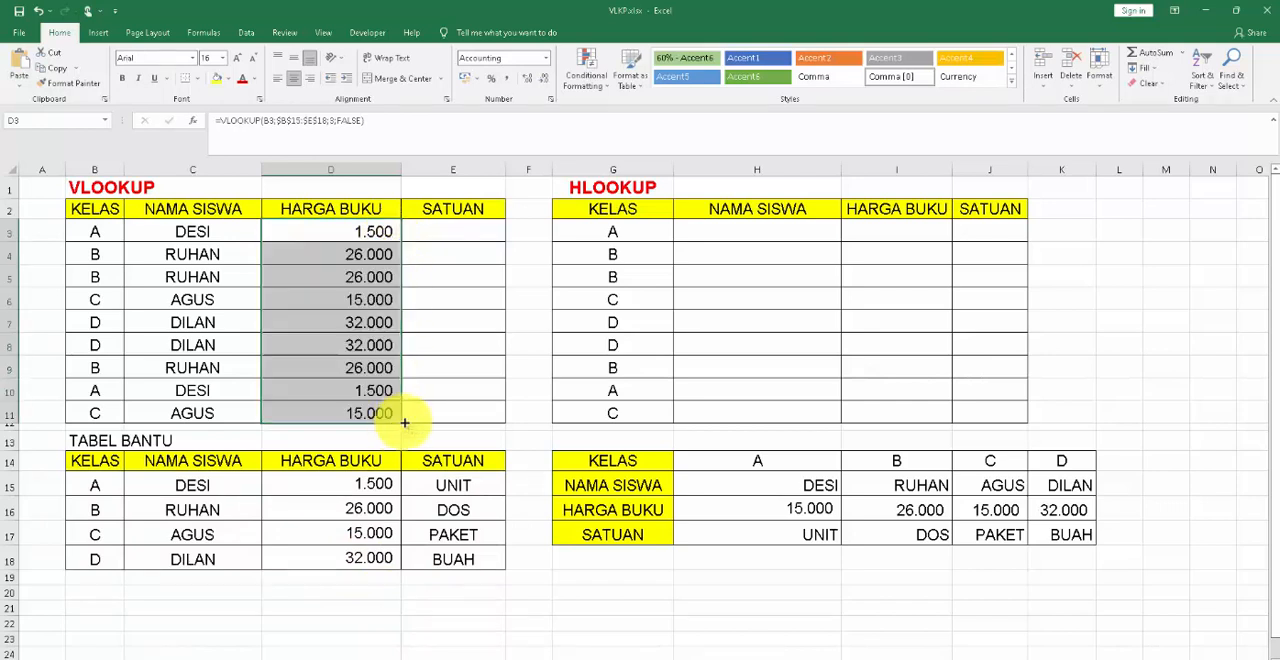
pyautogui.click(491, 437)
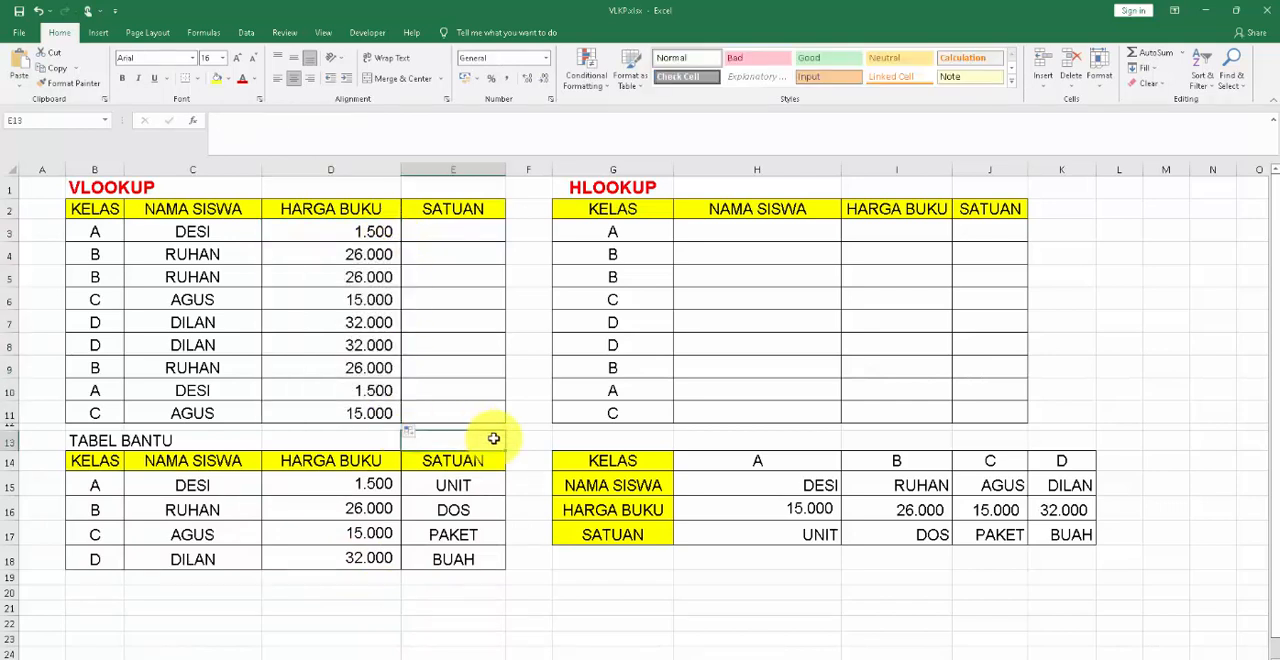
# Start a VLOOKUP formula in E3, the first SATUAN cell, with class cell B3 as the lookup value.
pyautogui.click(450, 231)
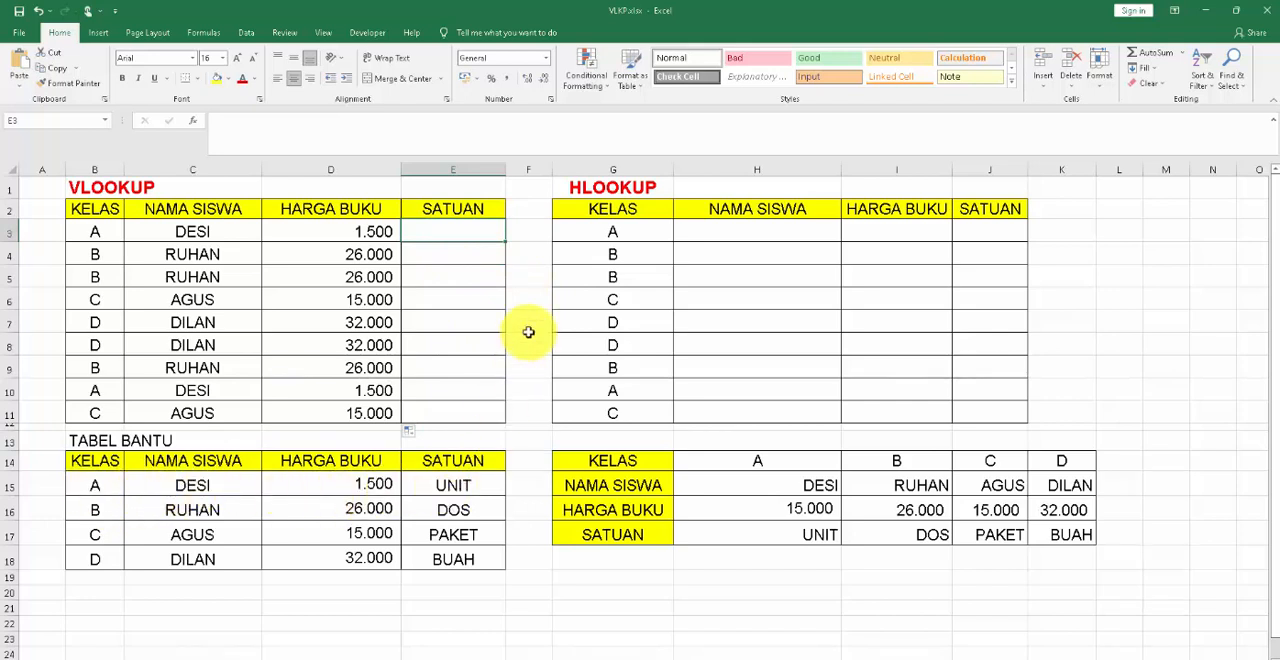
pyautogui.write('=vlookup')
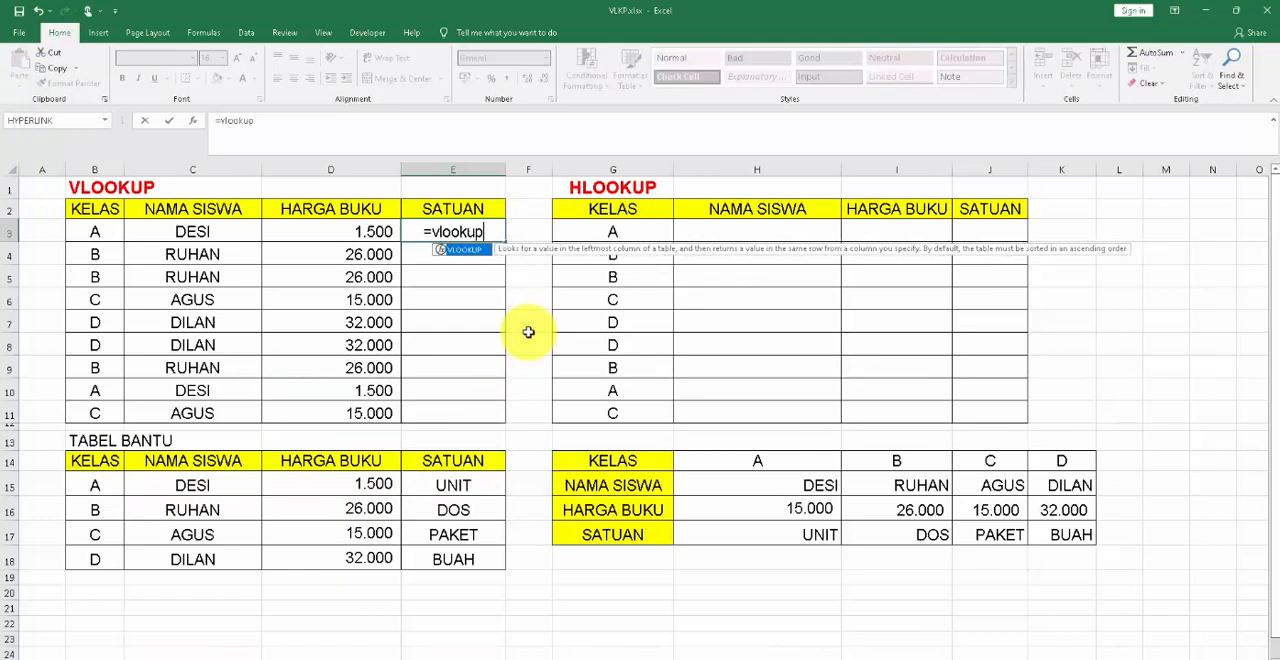
pyautogui.write('(')
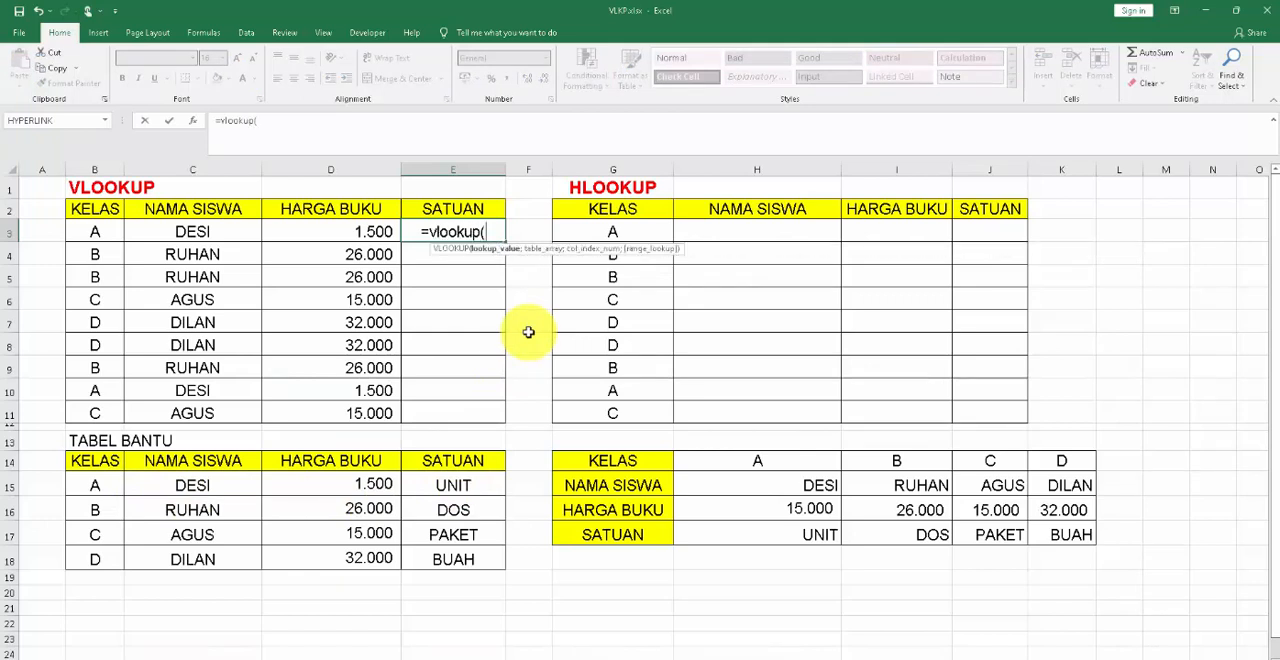
pyautogui.click(96, 236)
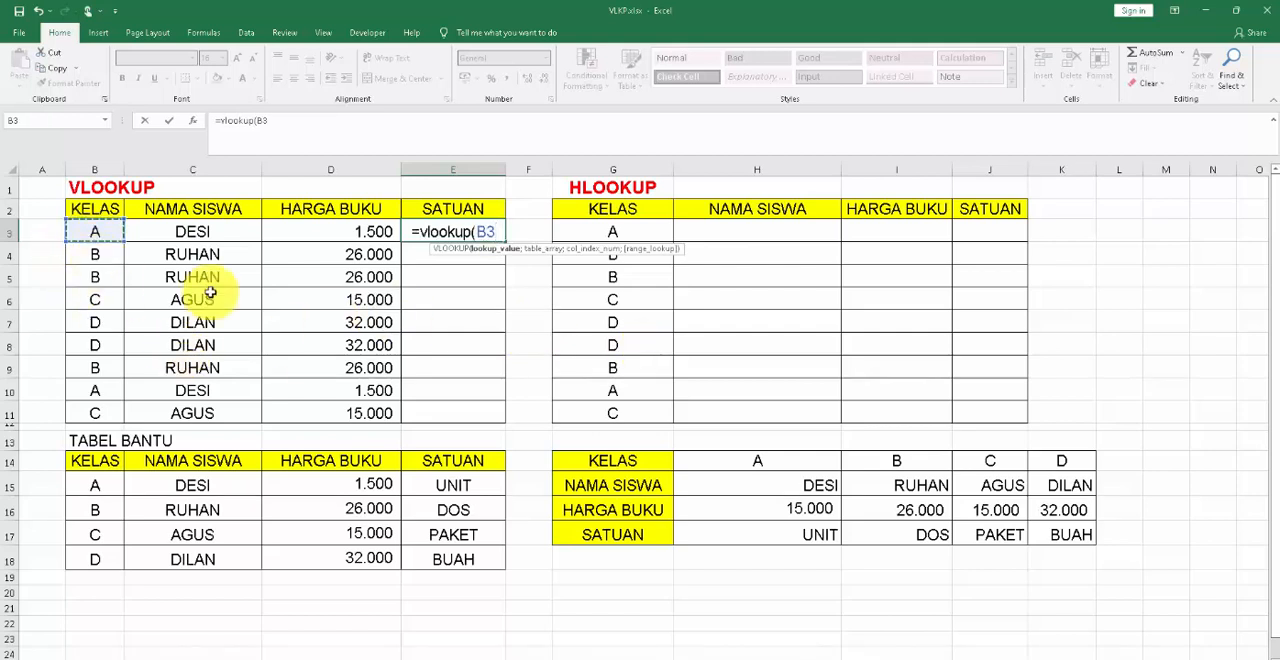
pyautogui.write(';')
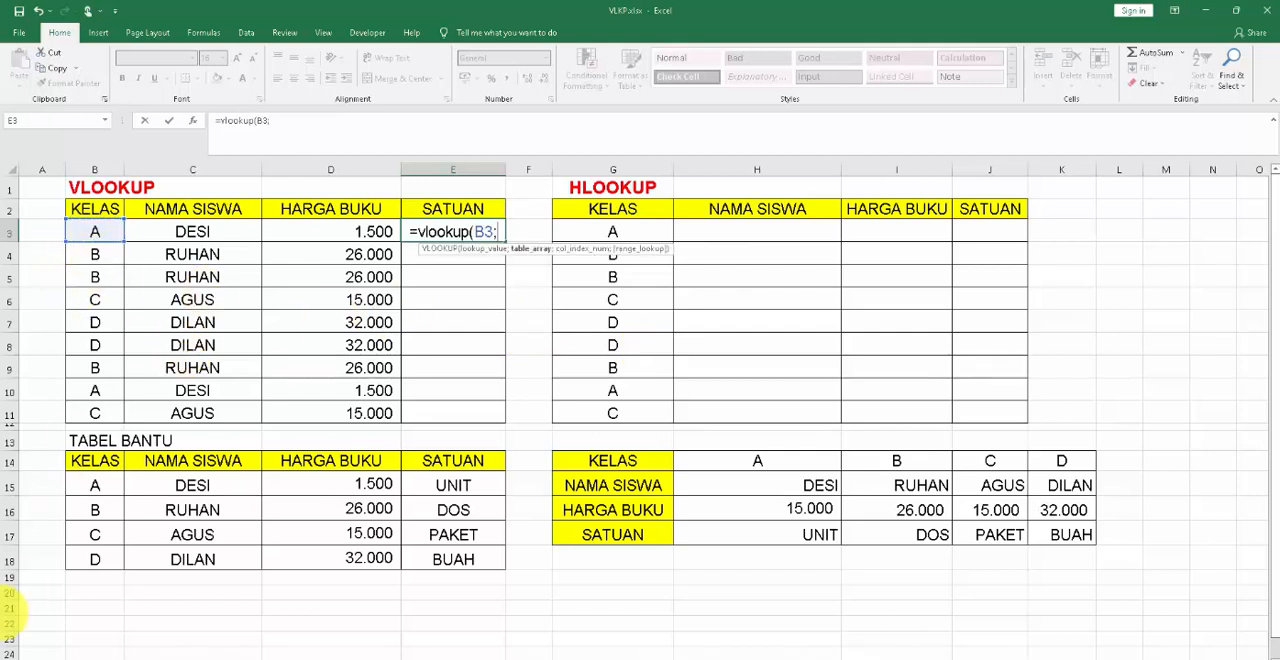
# Set the E3 formula's table array to the helper table data B15:E18, locked as the absolute reference $B$15:$E$18.
pyautogui.click(100, 486)
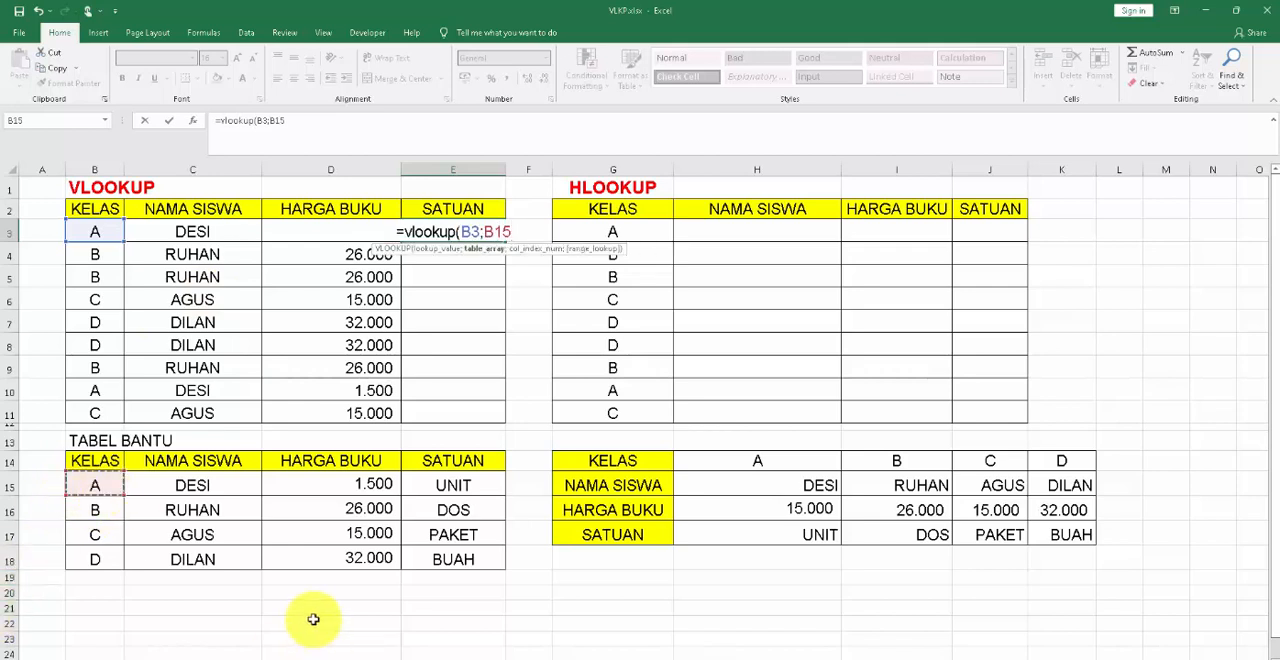
pyautogui.hotkey('shift', 'Right')
pyautogui.hotkey('shift', 'Right')
pyautogui.hotkey('shift', 'Right')
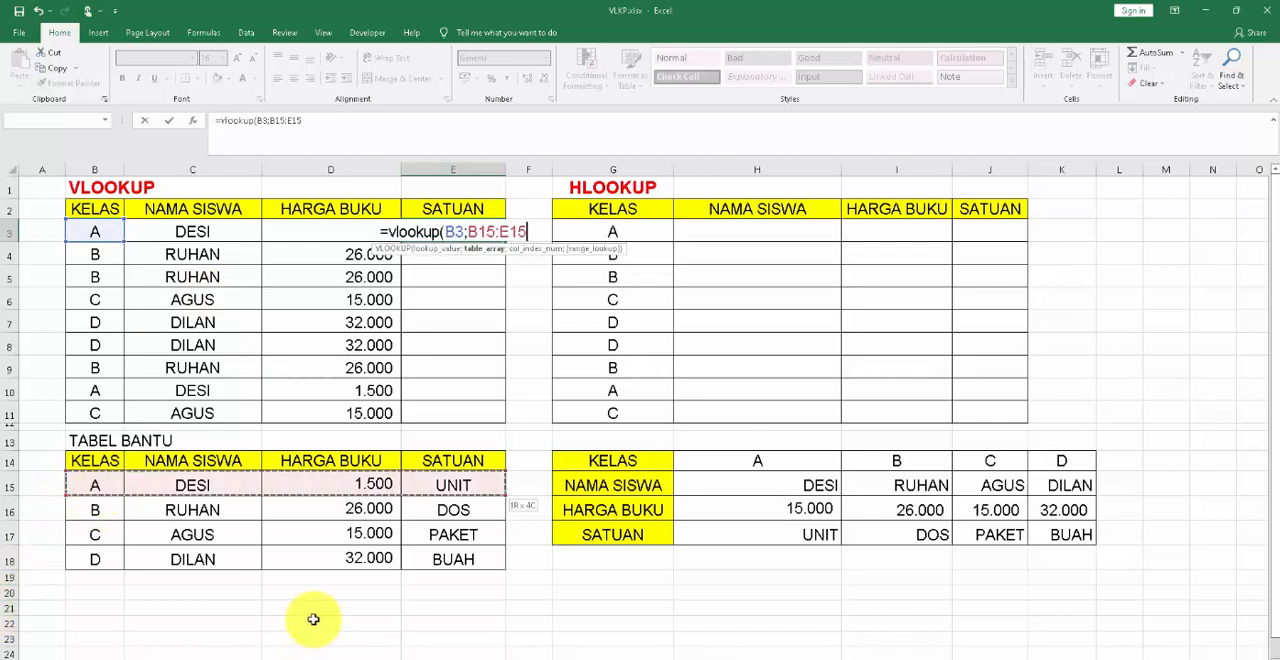
pyautogui.hotkey('shift', 'Down')
pyautogui.hotkey('shift', 'Down')
pyautogui.hotkey('shift', 'Down')
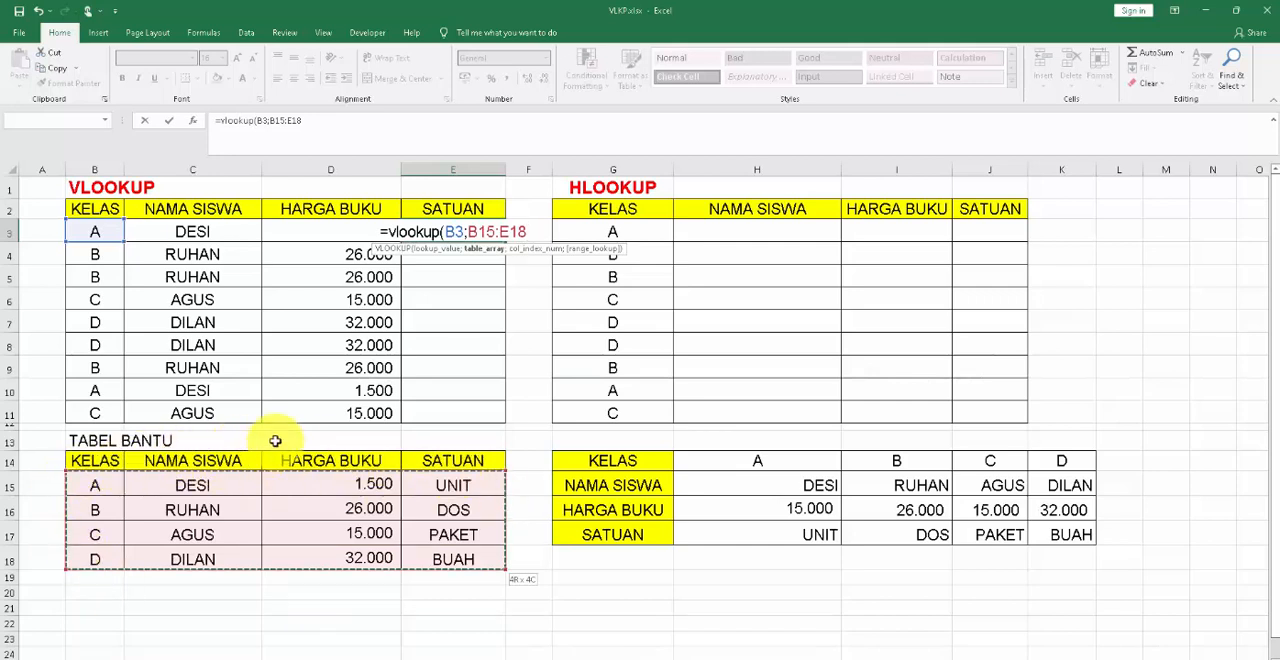
pyautogui.press('F4')
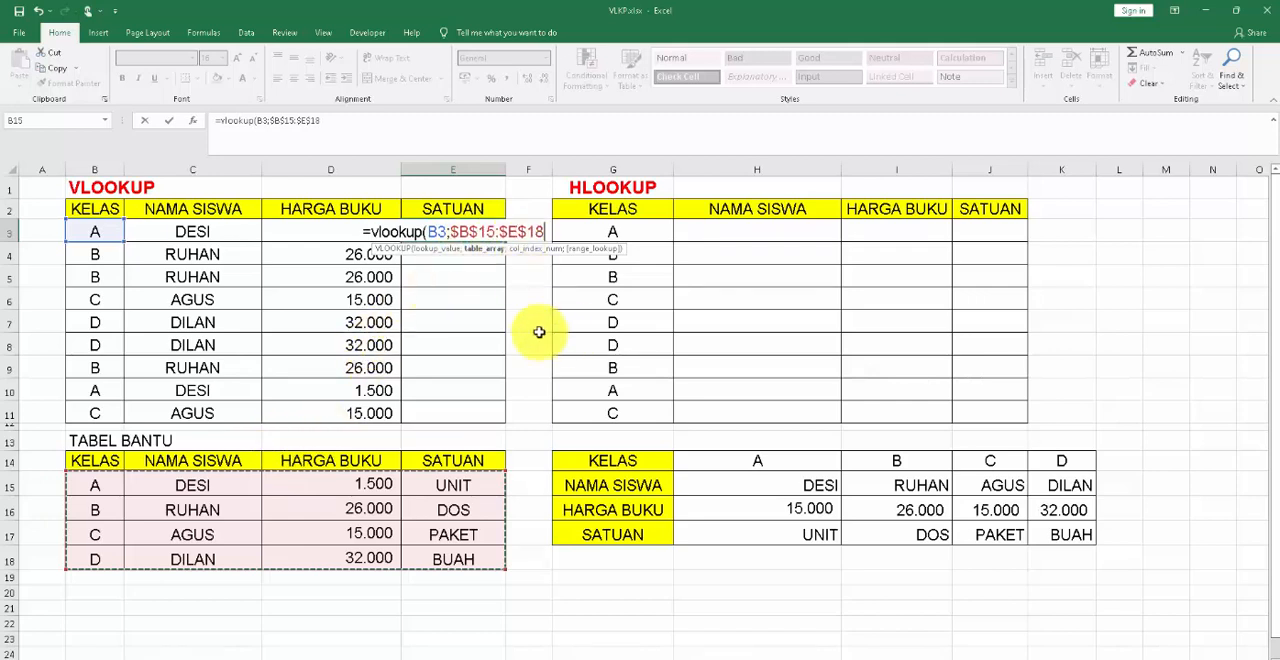
# Complete the E3 formula with column index 4 and FALSE for an exact match.
pyautogui.write(';')
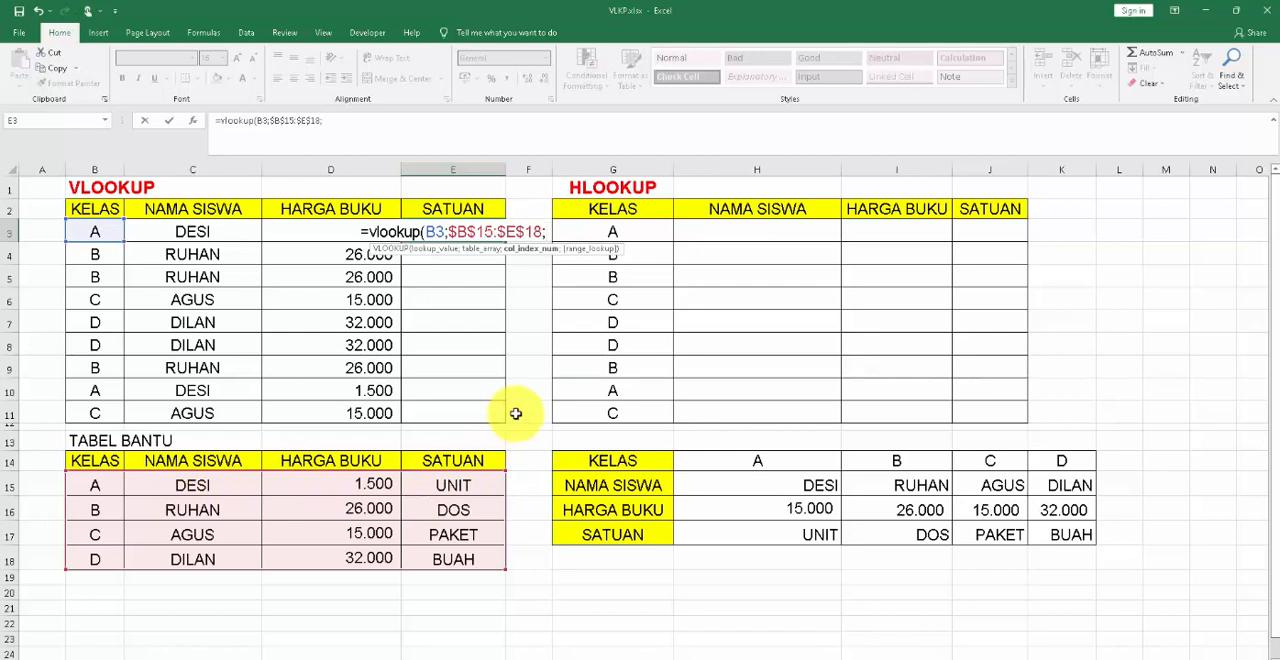
pyautogui.write('4;')
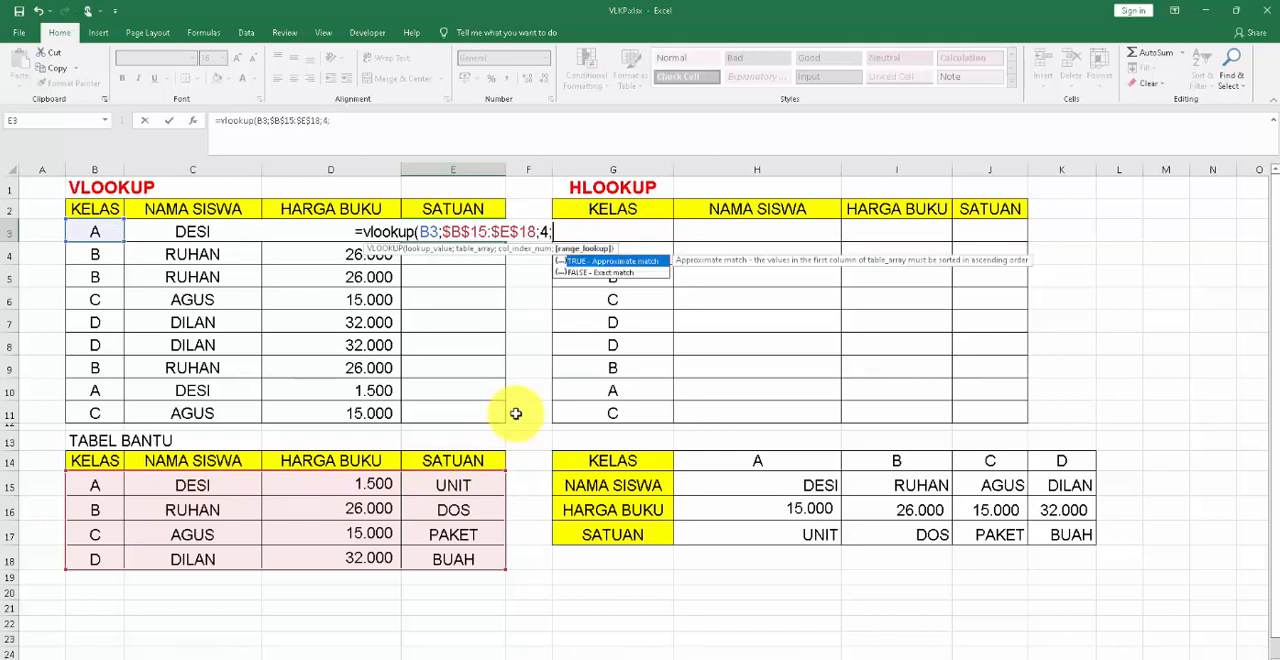
pyautogui.write('false')
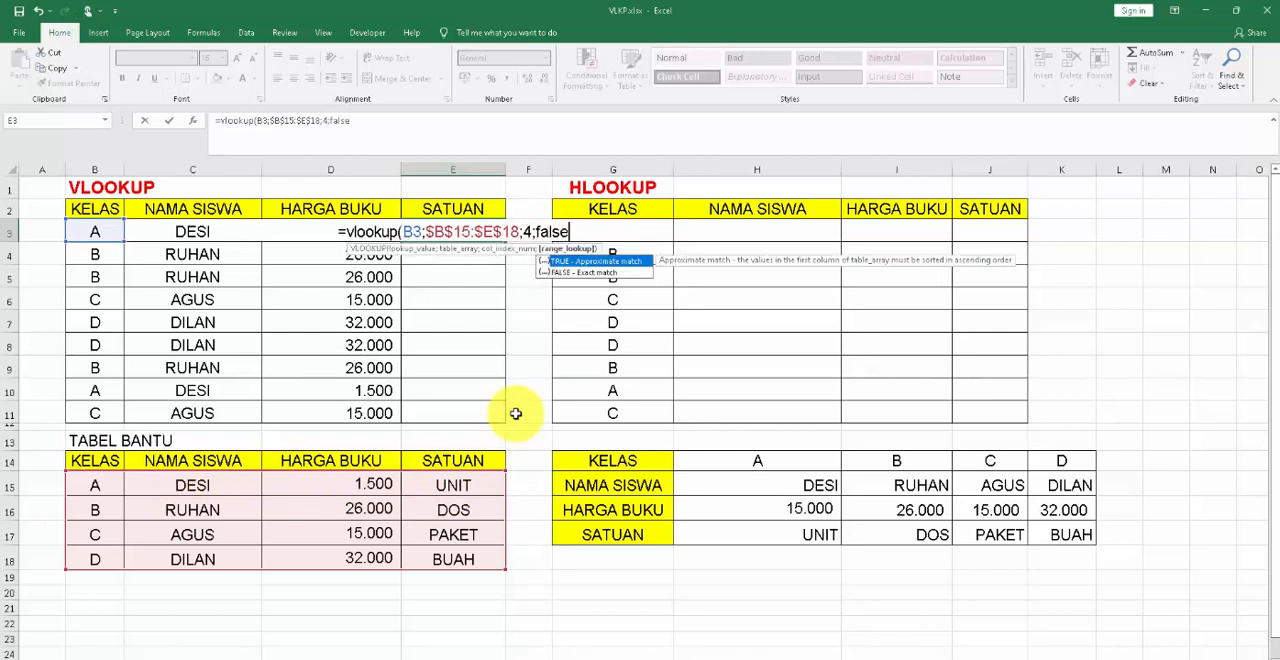
pyautogui.write(')')
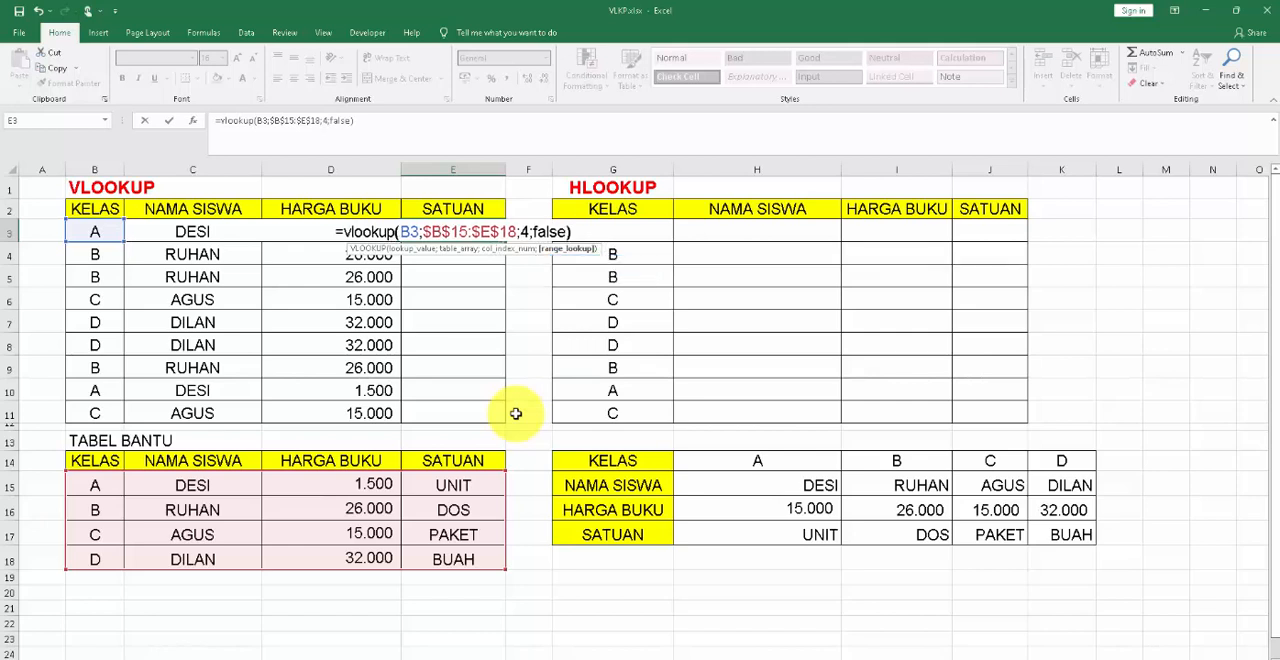
pyautogui.press('Return')
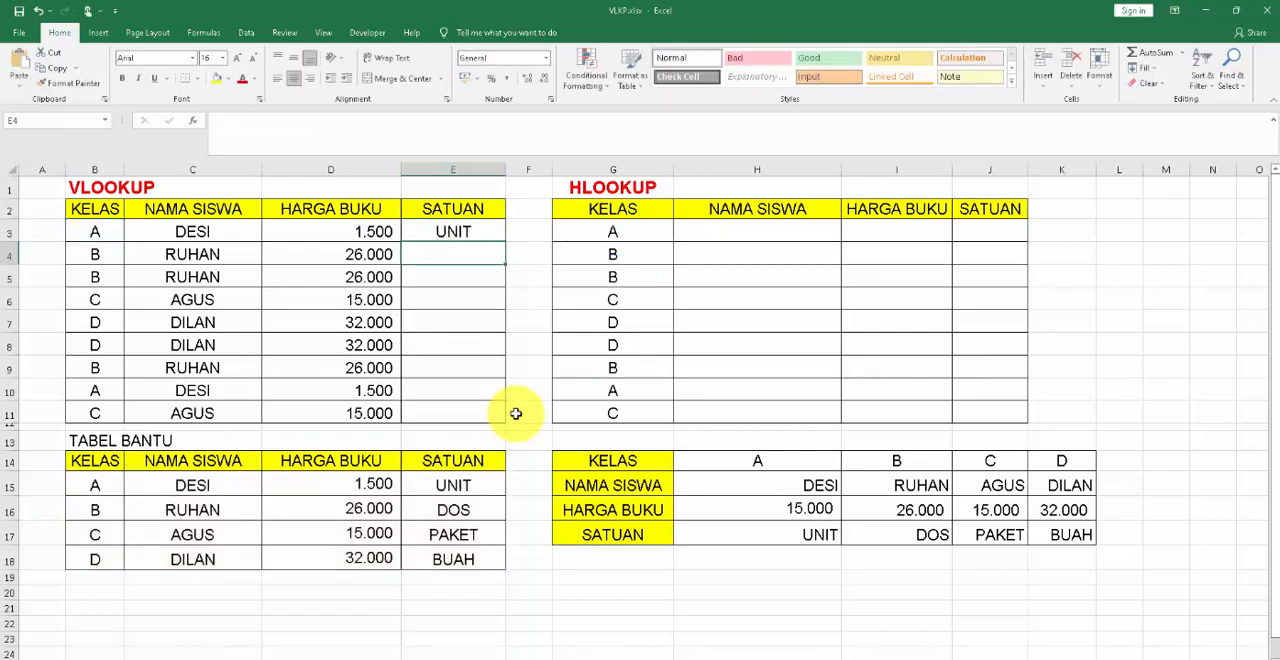
# Fill the E3 formula down the SATUAN column to E11.
pyautogui.click(492, 240)
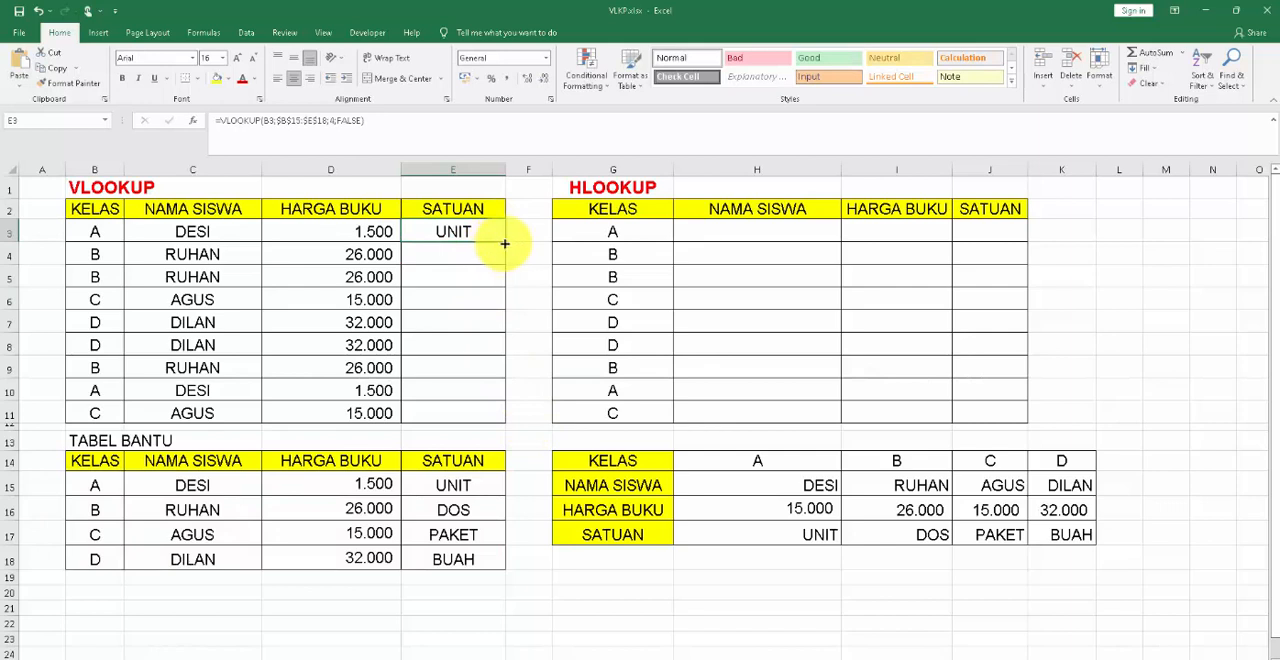
pyautogui.moveTo(505, 243); pyautogui.dragTo(505, 425)
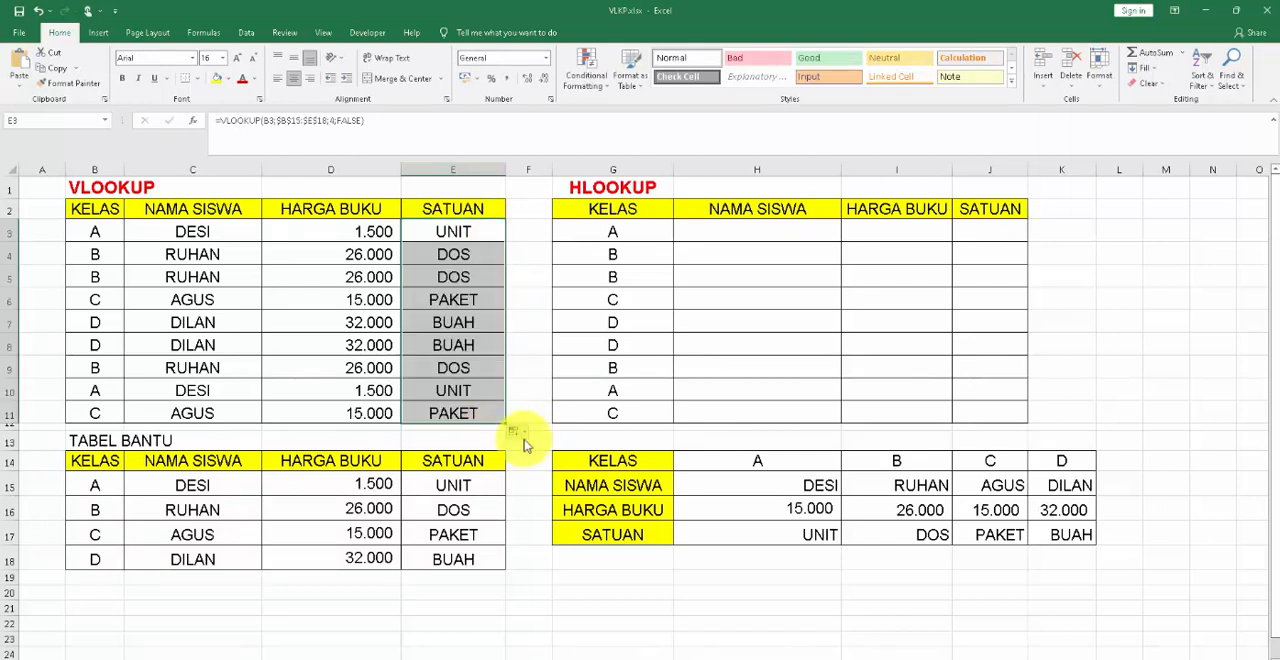
pyautogui.click(541, 443)
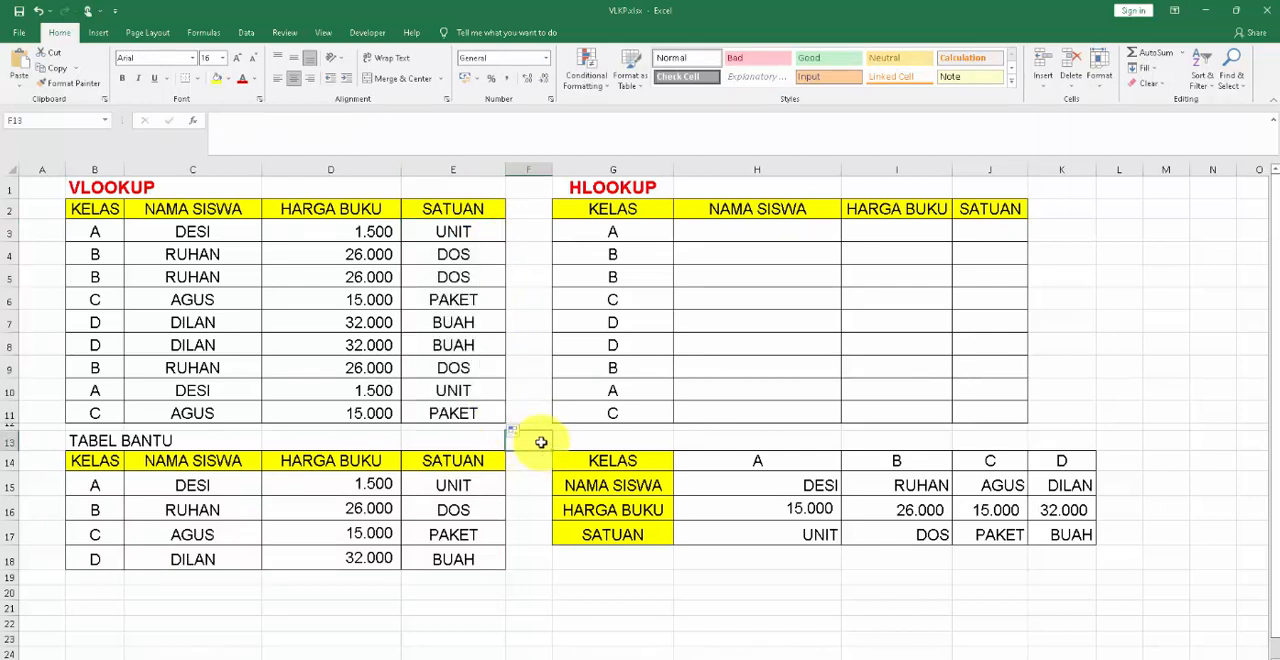
pyautogui.click(471, 230)
pyautogui.click(465, 345)
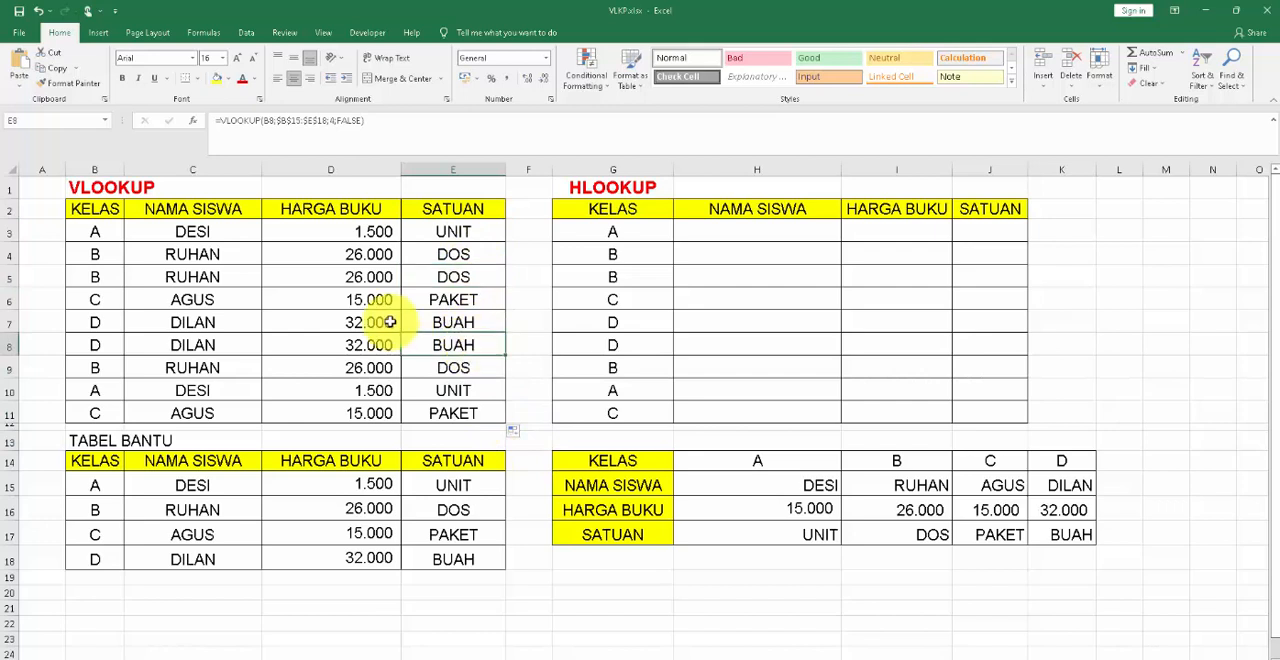
pyautogui.click(95, 231)
pyautogui.click(92, 299)
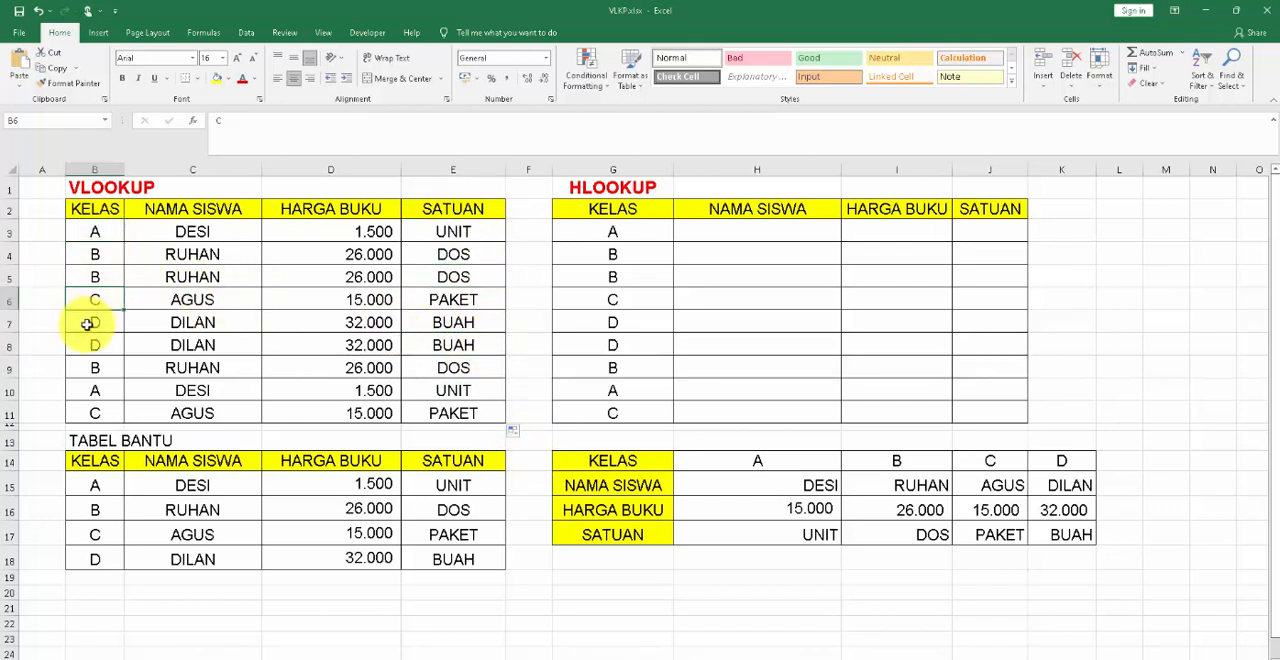
# Change the class in B7 to B and check the lookup formulas in that row's name, price and unit cells.
pyautogui.click(87, 323)
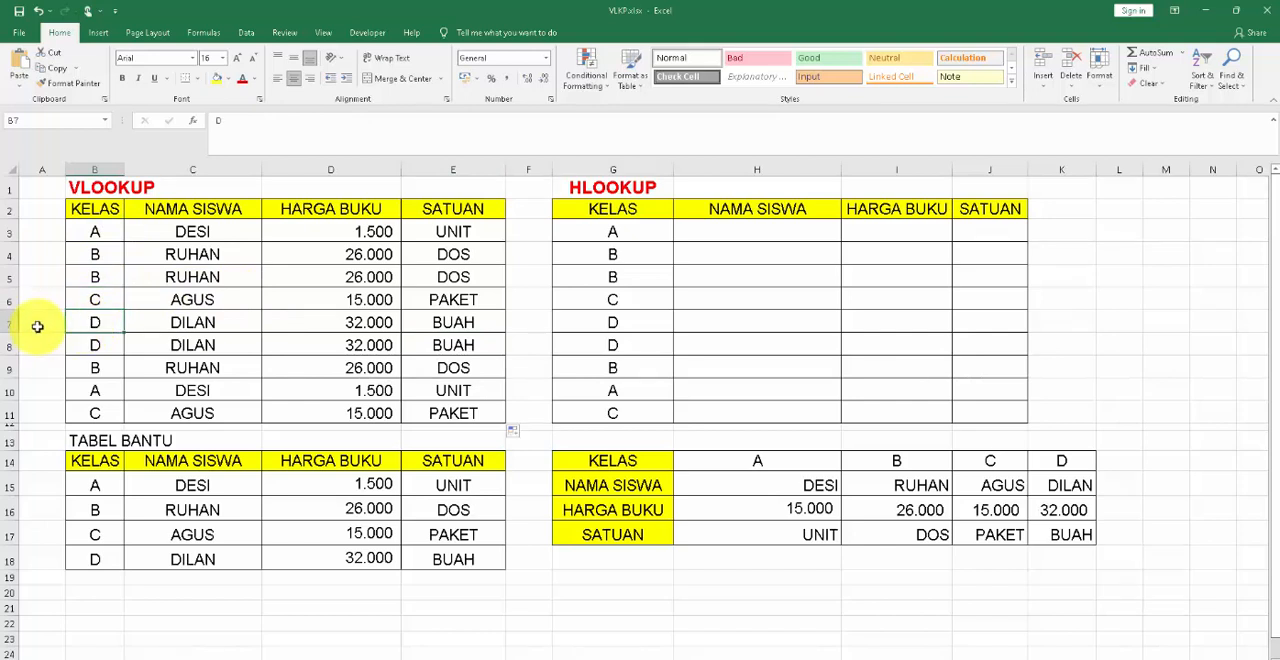
pyautogui.write('b')
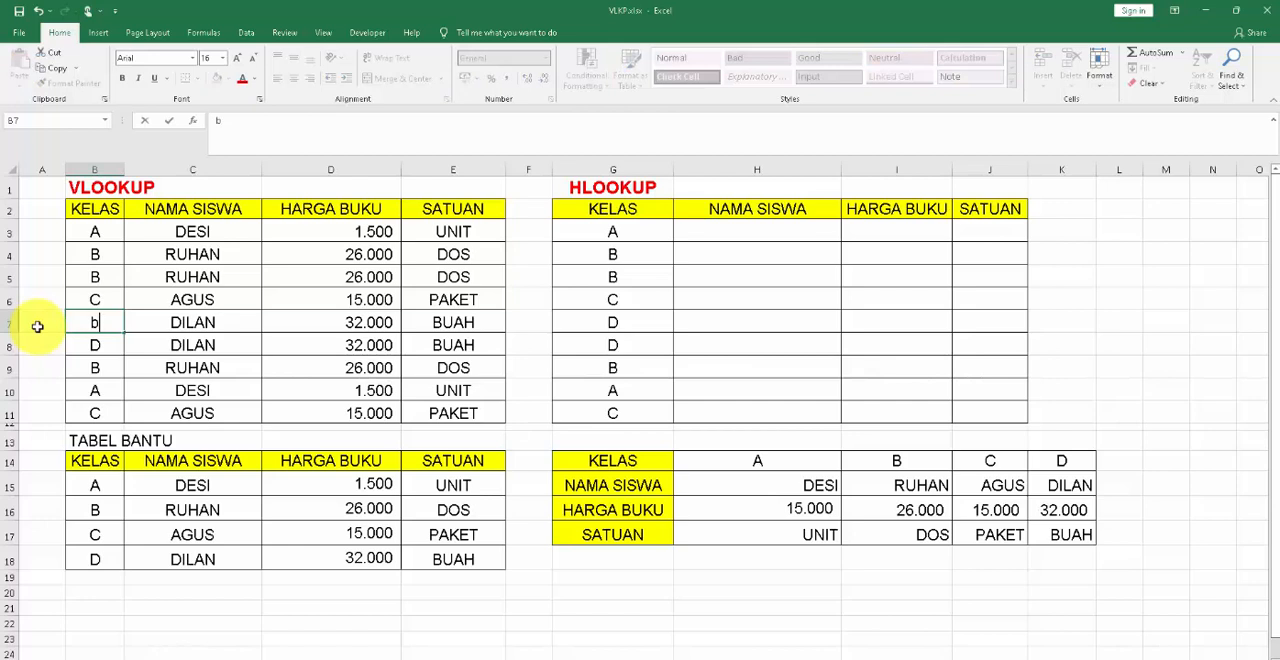
pyautogui.press('BackSpace')
pyautogui.write('b')
pyautogui.press('BackSpace')
pyautogui.write('B')
pyautogui.click(531, 326)
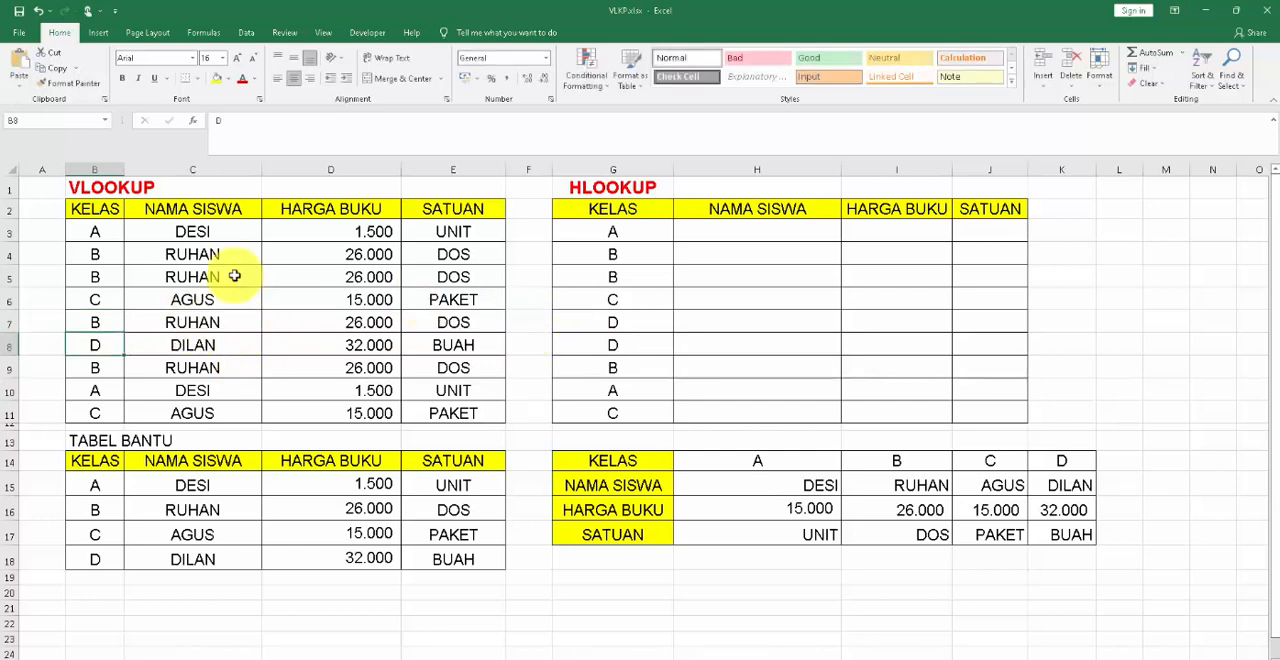
pyautogui.click(213, 316)
pyautogui.click(323, 323)
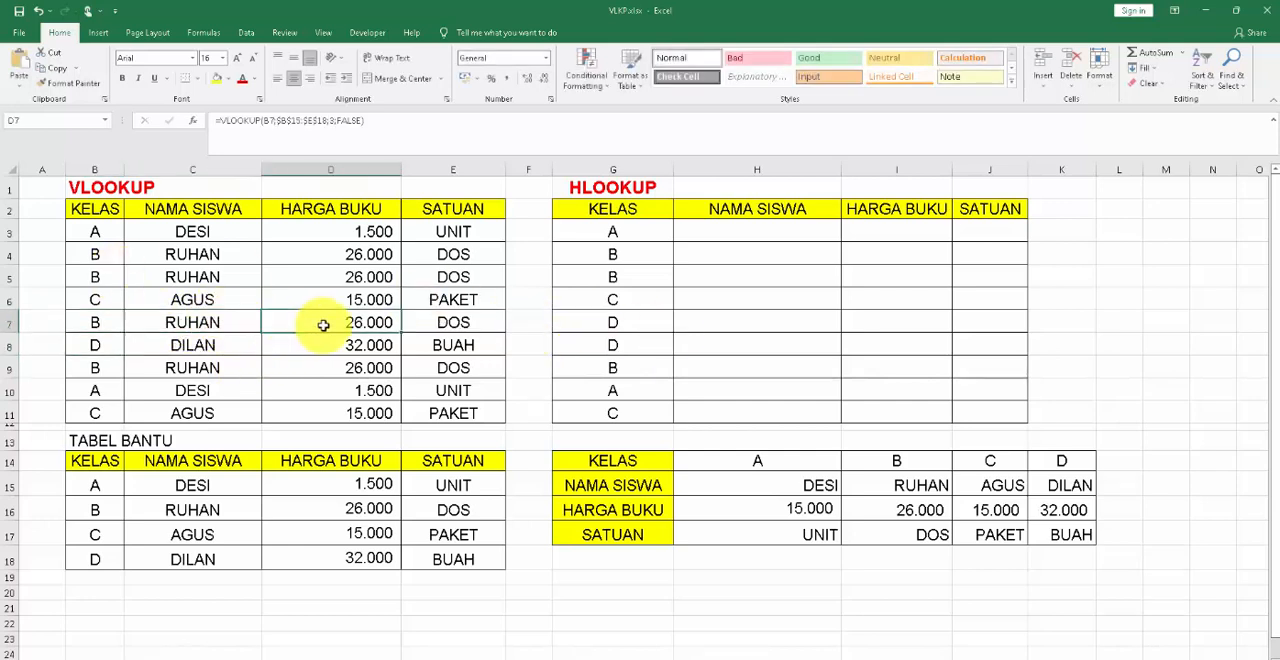
pyautogui.click(480, 320)
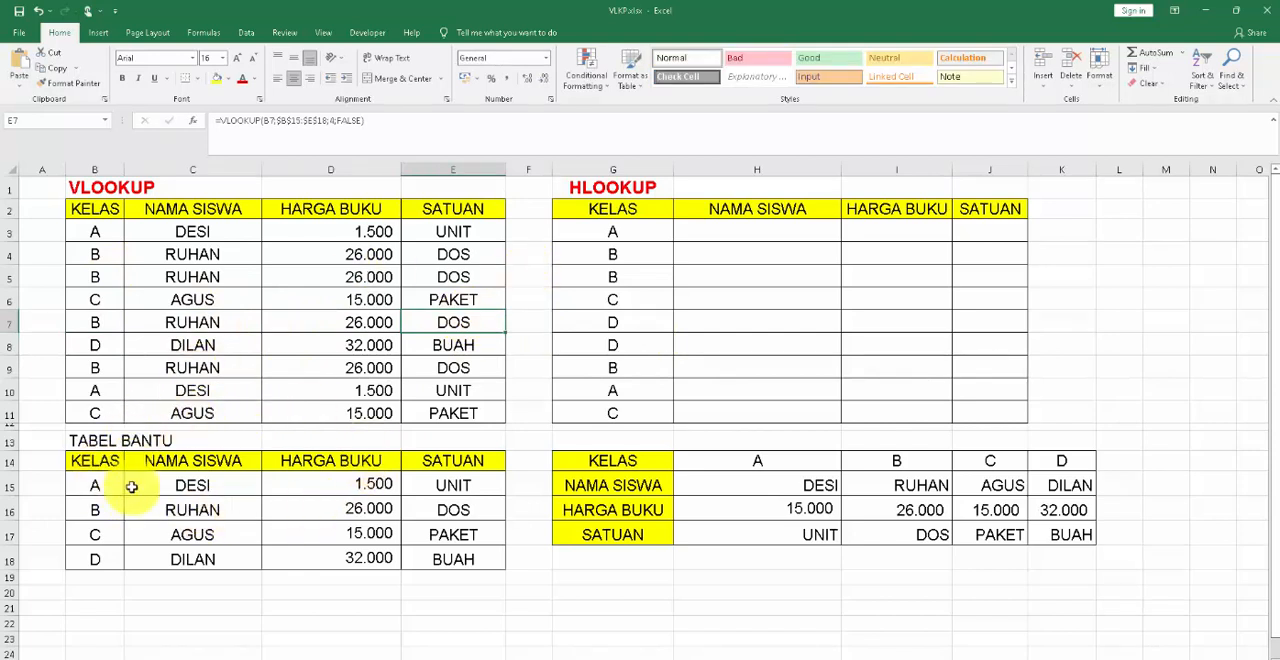
pyautogui.click(520, 436)
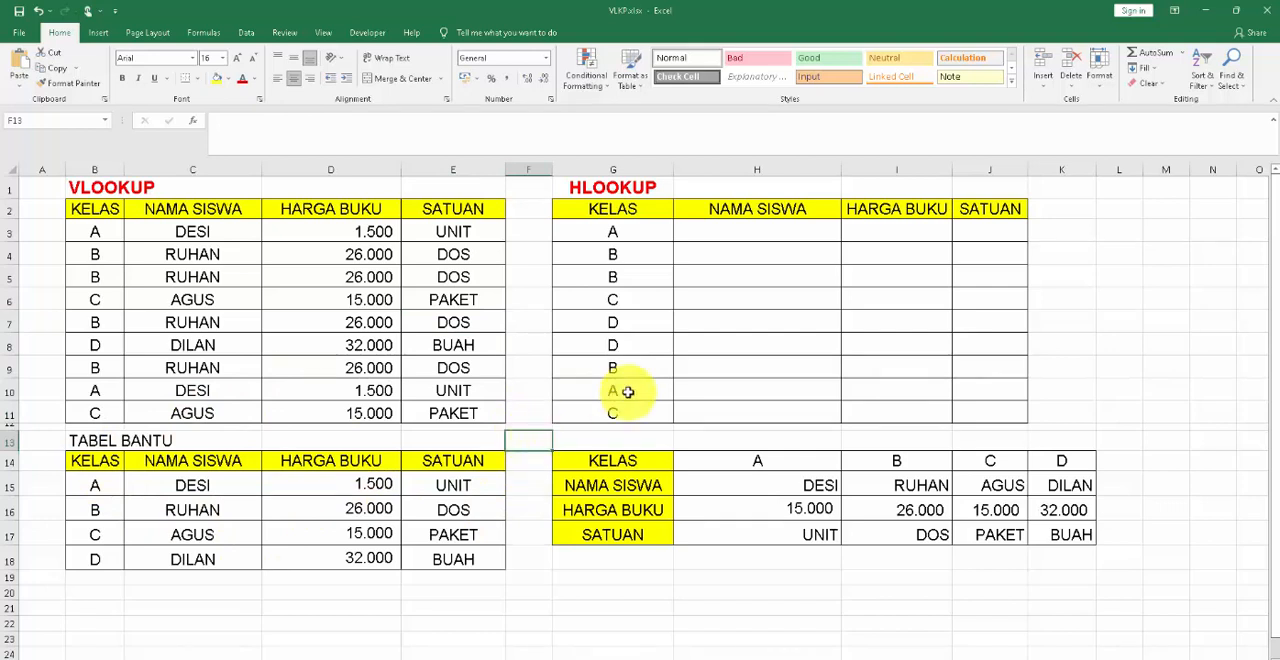
# Compare the completed VLOOKUP table with the empty NAMA SISWA, HARGA BUKU and SATUAN columns of the HLOOKUP table.
pyautogui.click(692, 185)
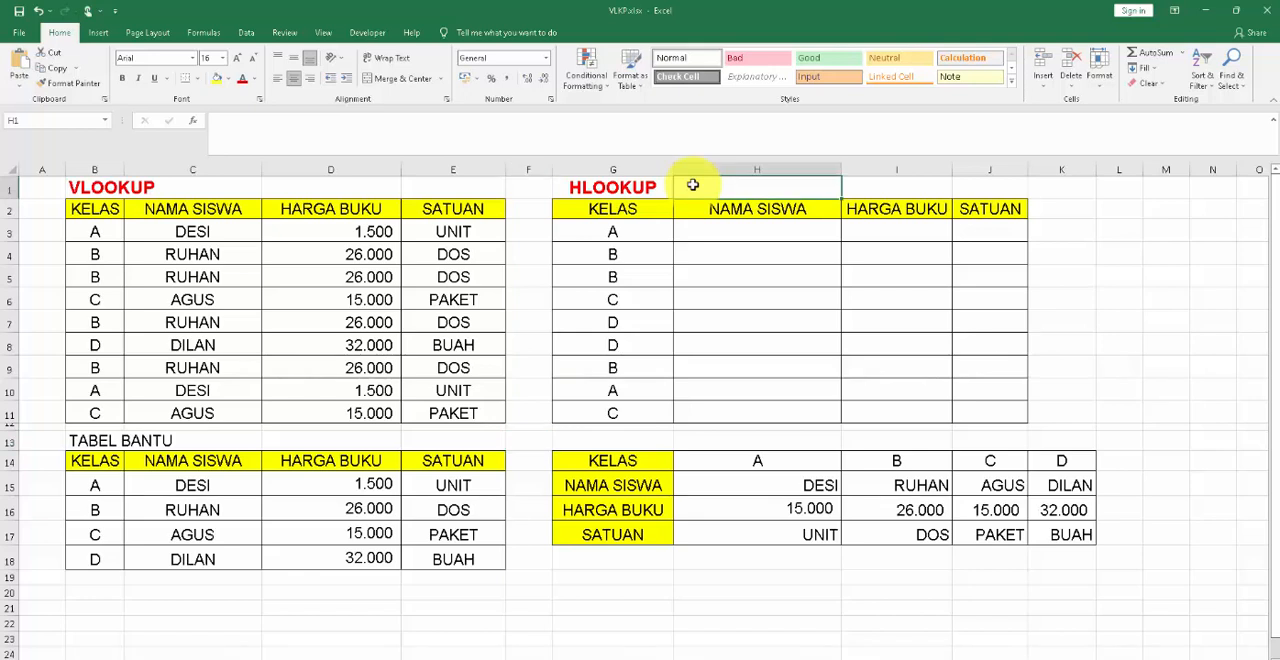
pyautogui.click(92, 188)
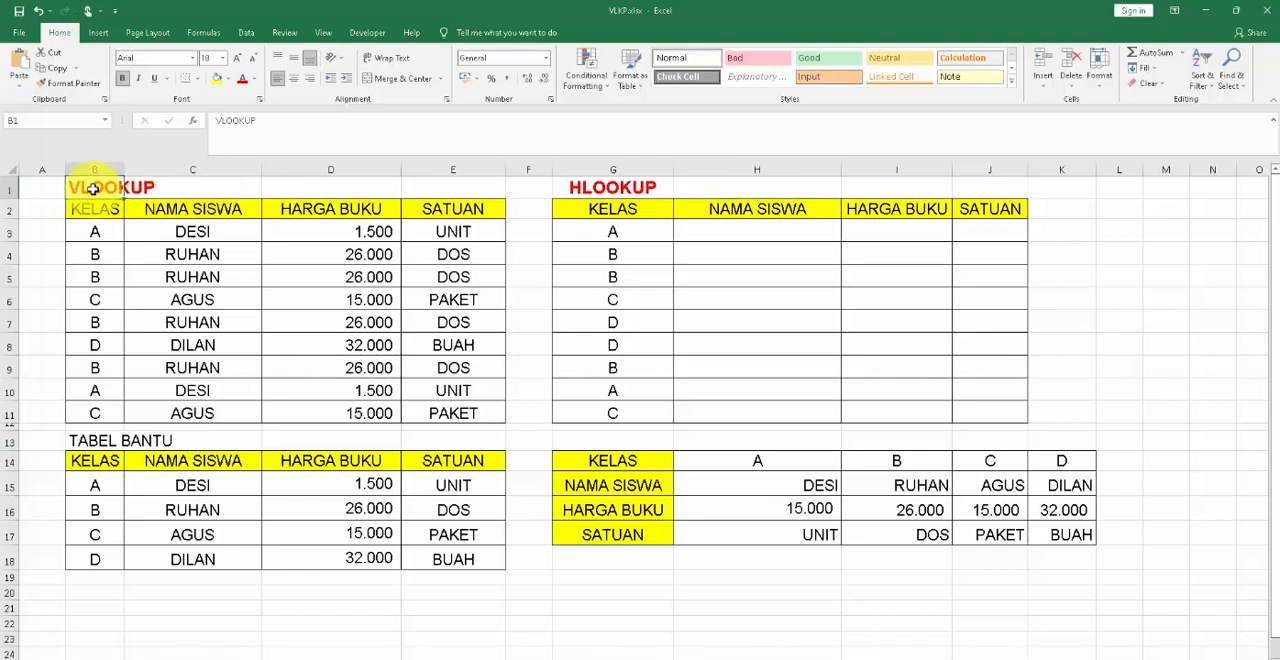
pyautogui.click(780, 185)
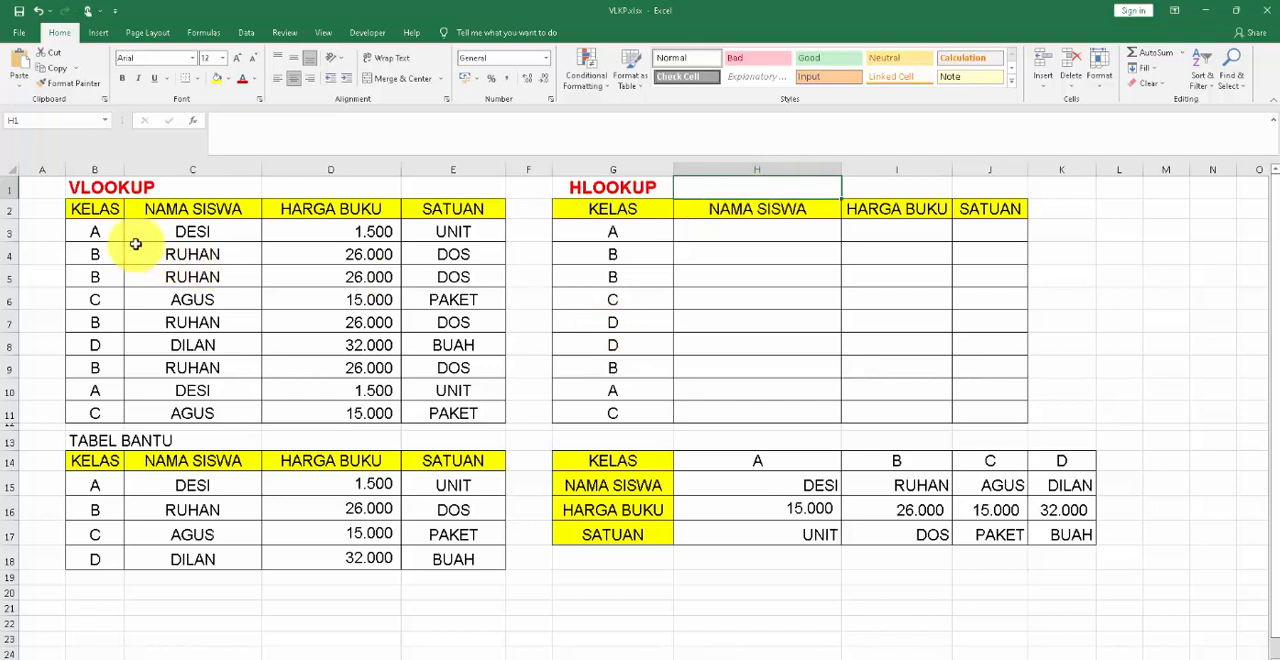
pyautogui.click(117, 188)
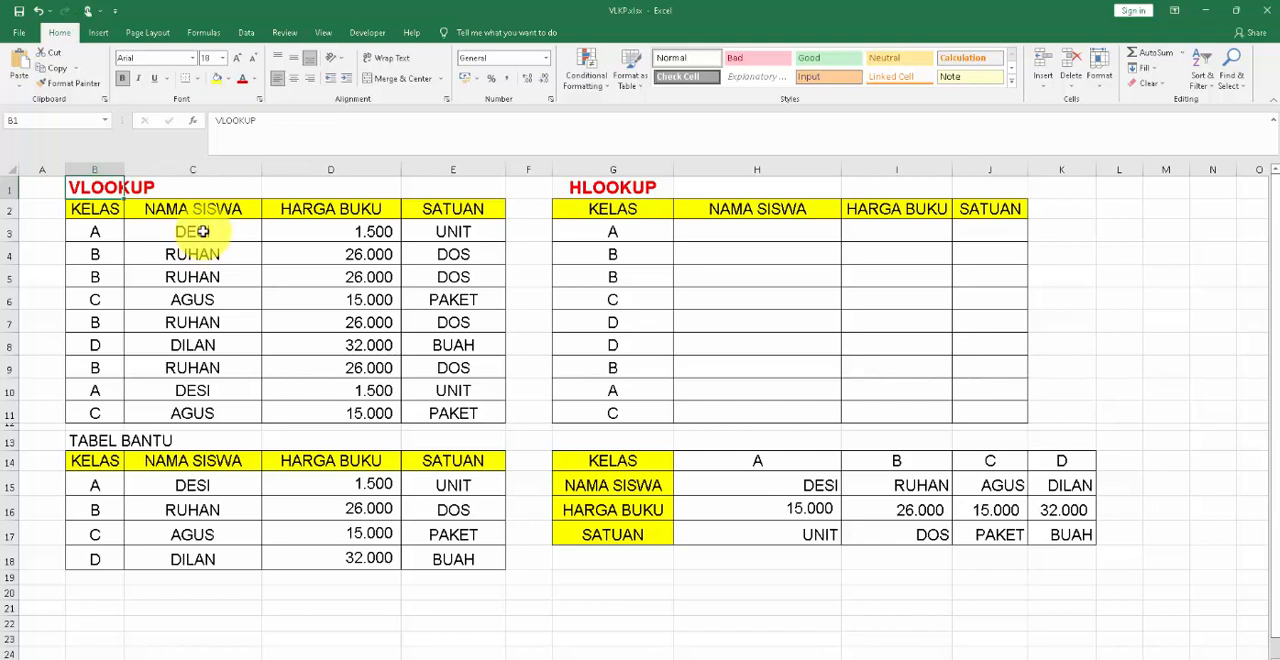
pyautogui.click(203, 231)
pyautogui.moveTo(203, 231); pyautogui.dragTo(189, 410)
pyautogui.click(728, 236)
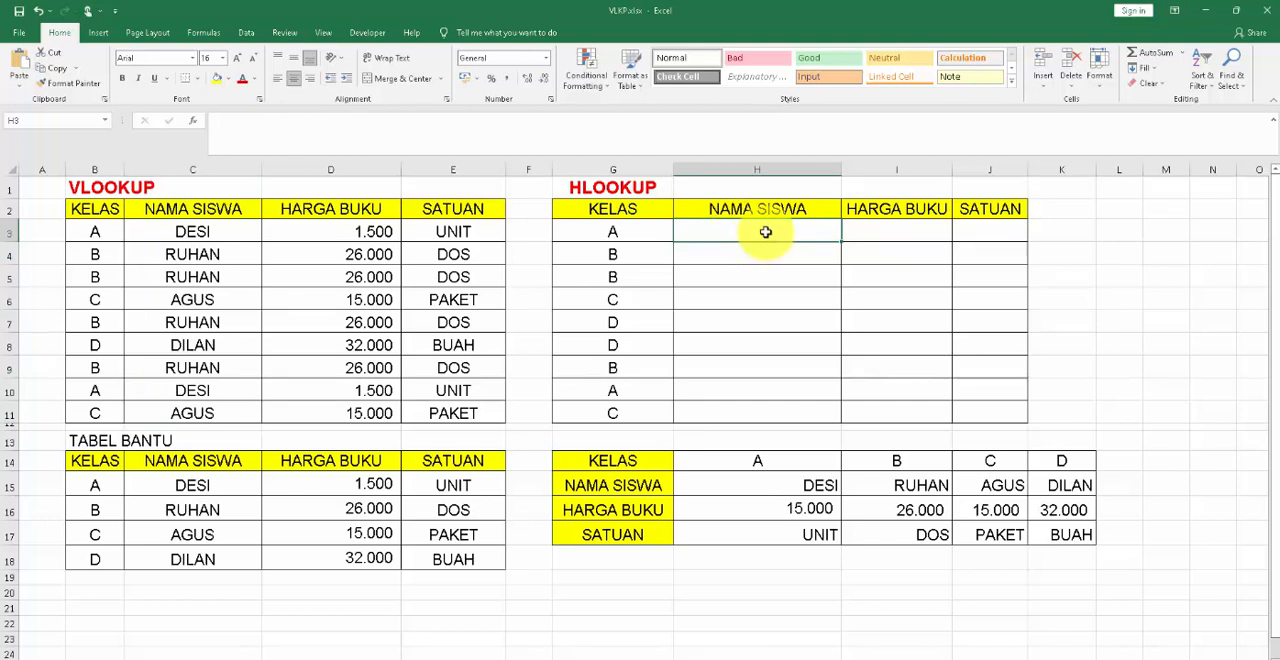
pyautogui.moveTo(766, 234); pyautogui.dragTo(1002, 230)
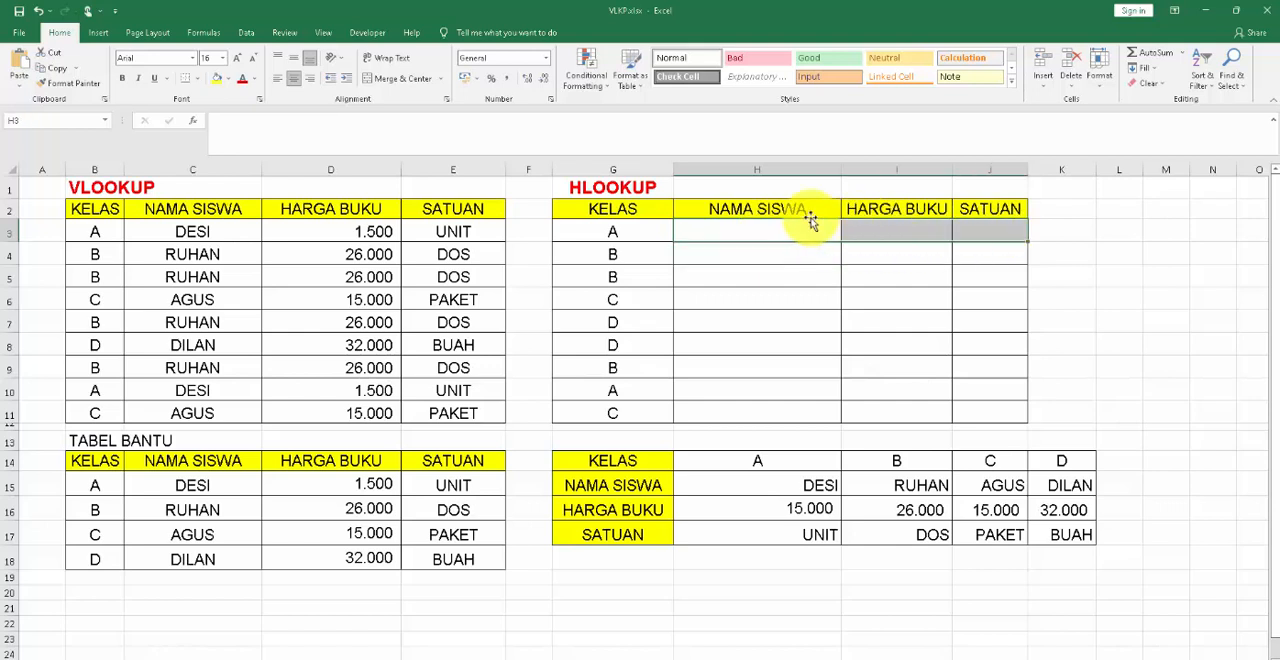
pyautogui.click(720, 277)
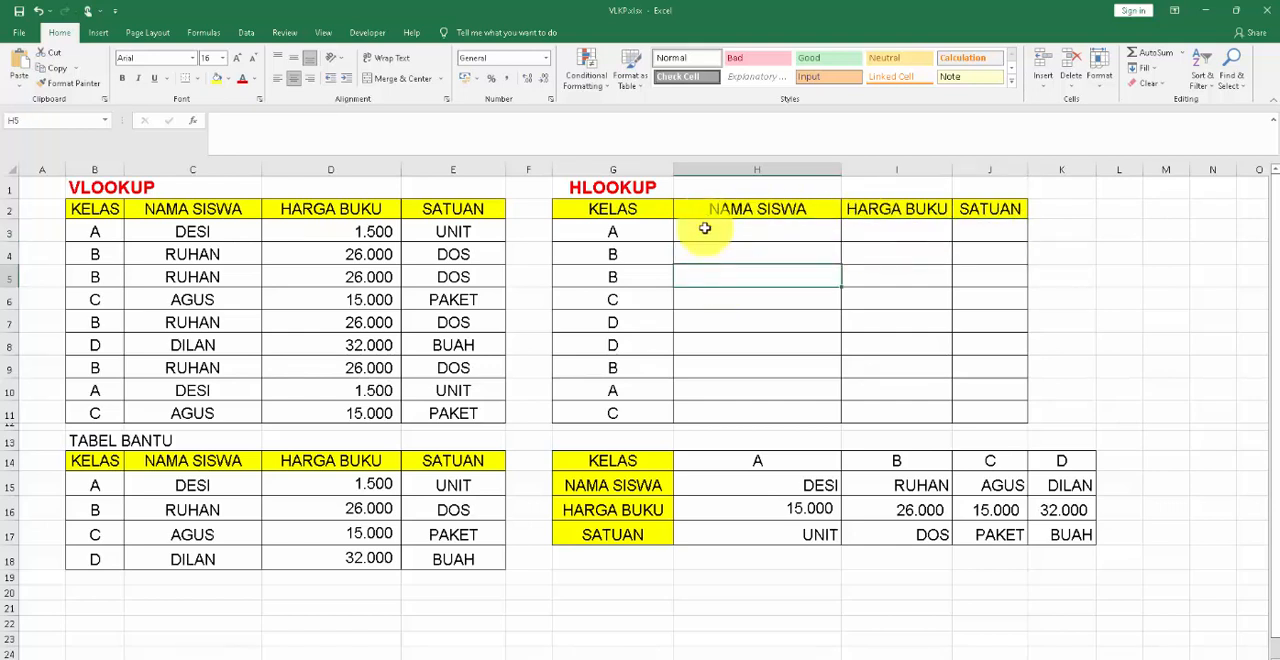
pyautogui.moveTo(700, 237); pyautogui.dragTo(989, 231)
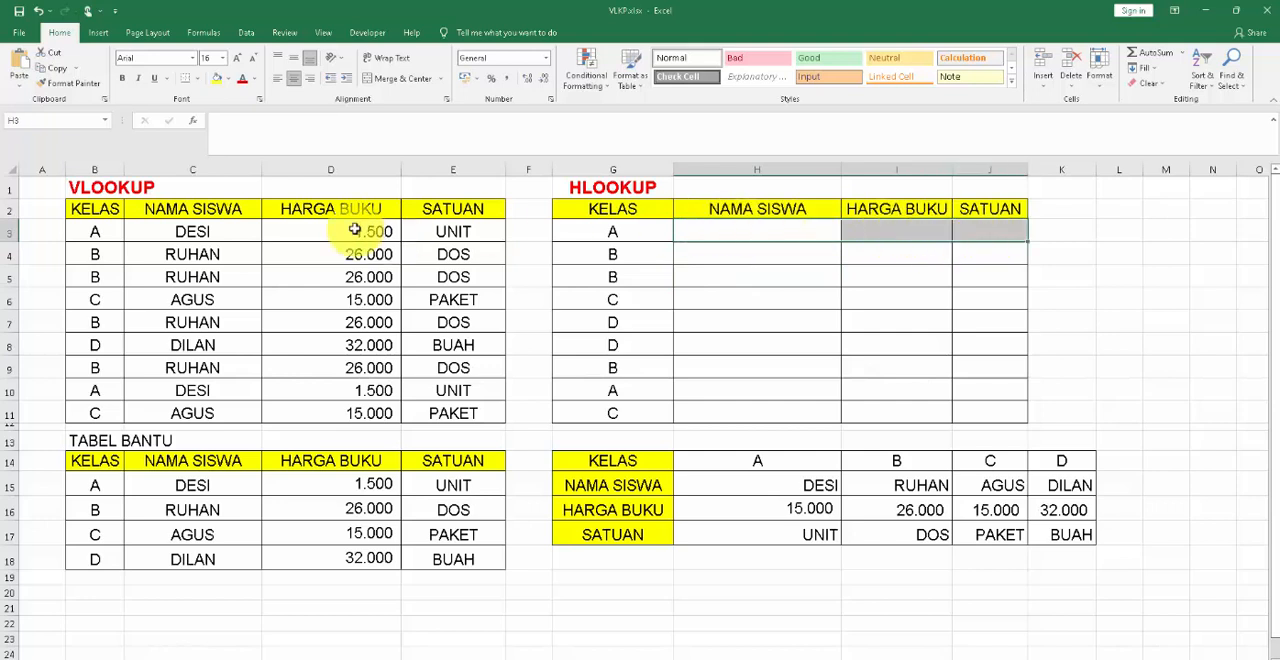
pyautogui.click(743, 230)
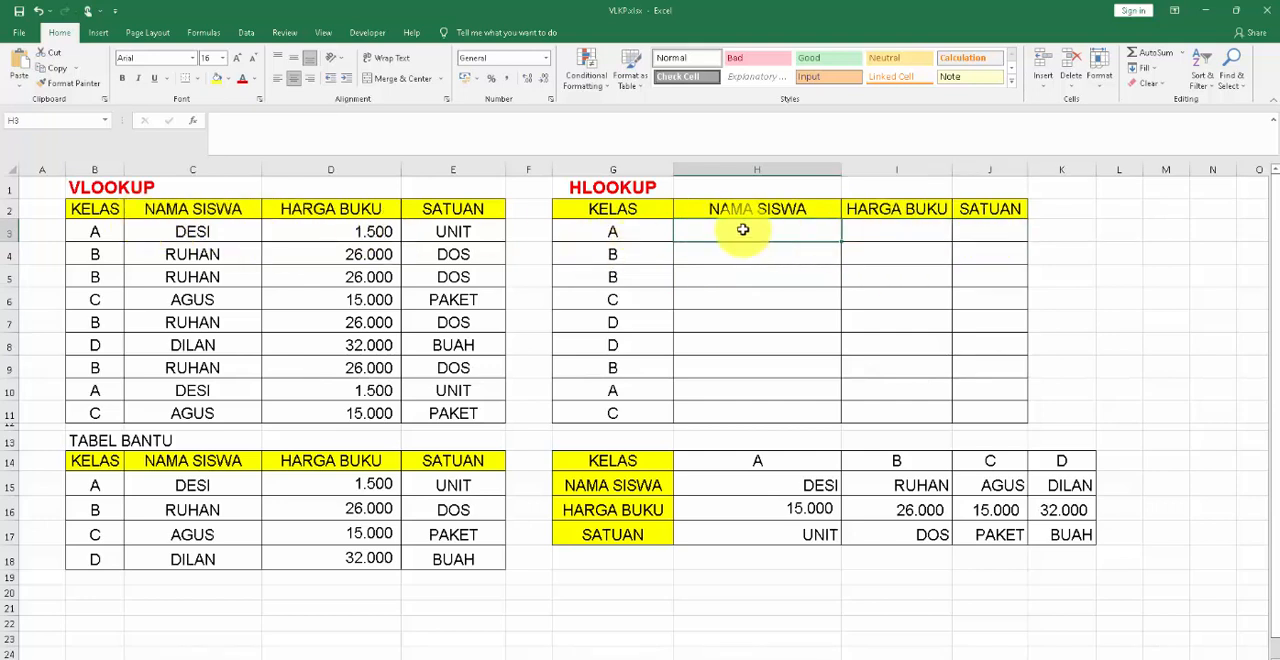
pyautogui.moveTo(743, 230); pyautogui.dragTo(1000, 234)
pyautogui.click(998, 232)
# Start an HLOOKUP formula in H3, the first NAMA SISWA cell, with class cell G3 as the lookup value.
pyautogui.click(743, 230)
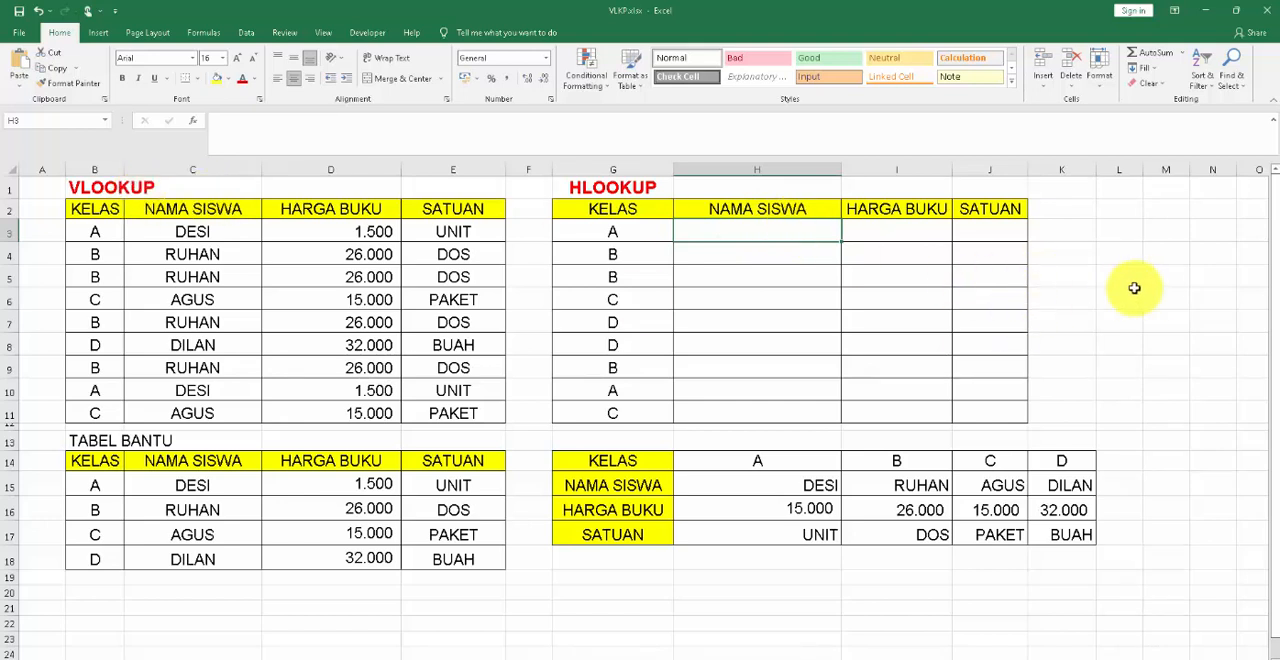
pyautogui.write('=')
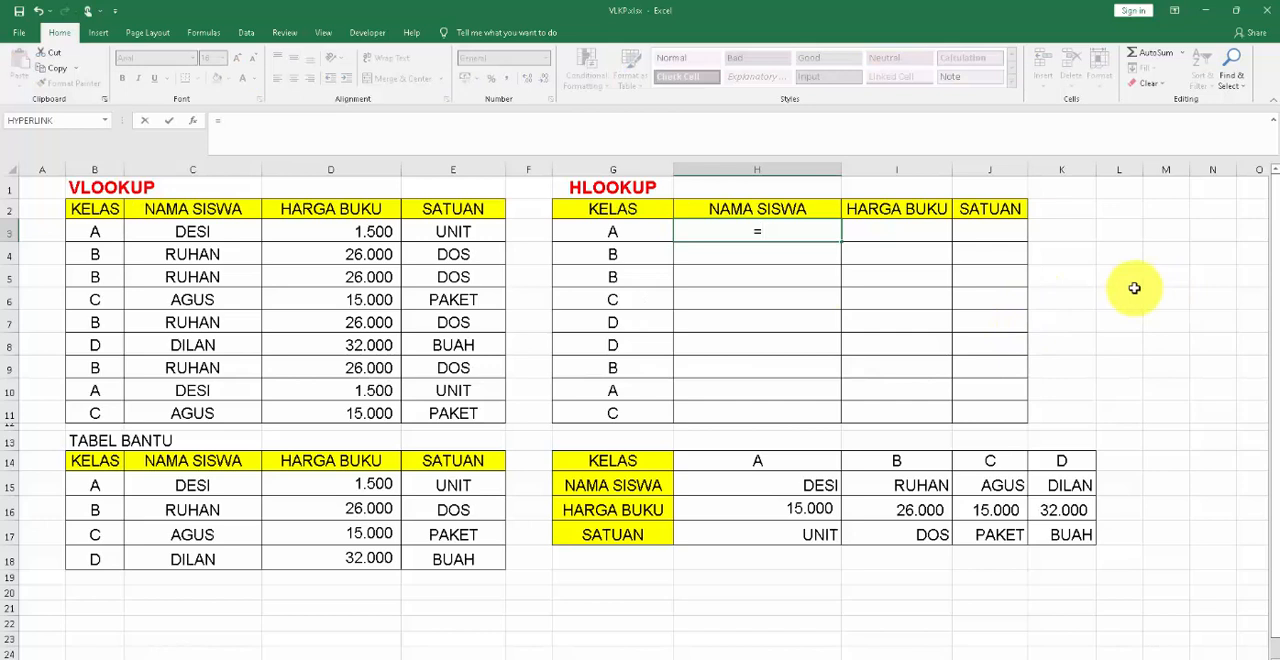
pyautogui.write('HLOOKUP')
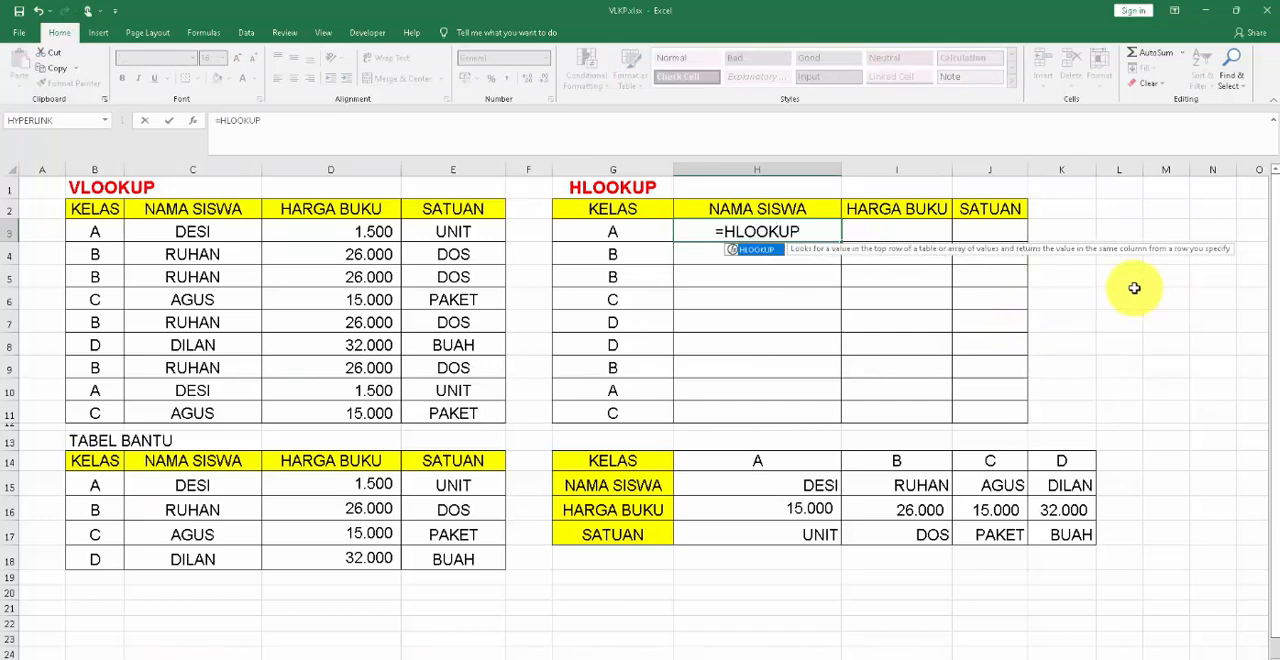
pyautogui.write('(')
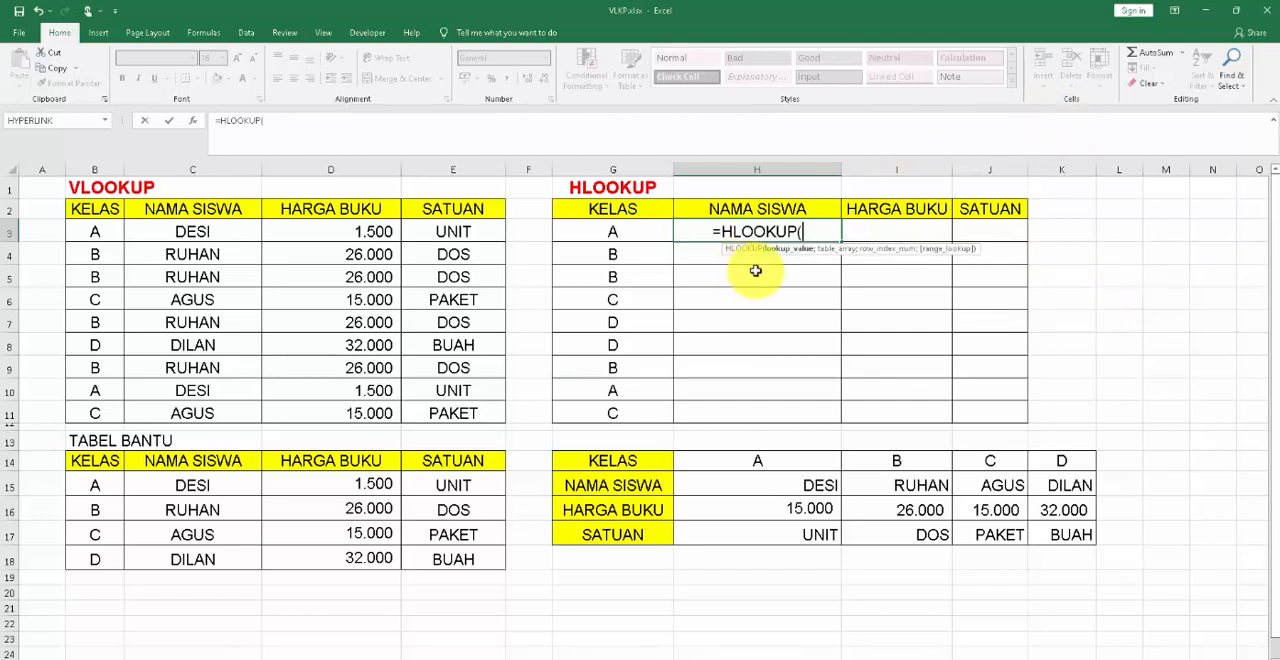
pyautogui.click(637, 235)
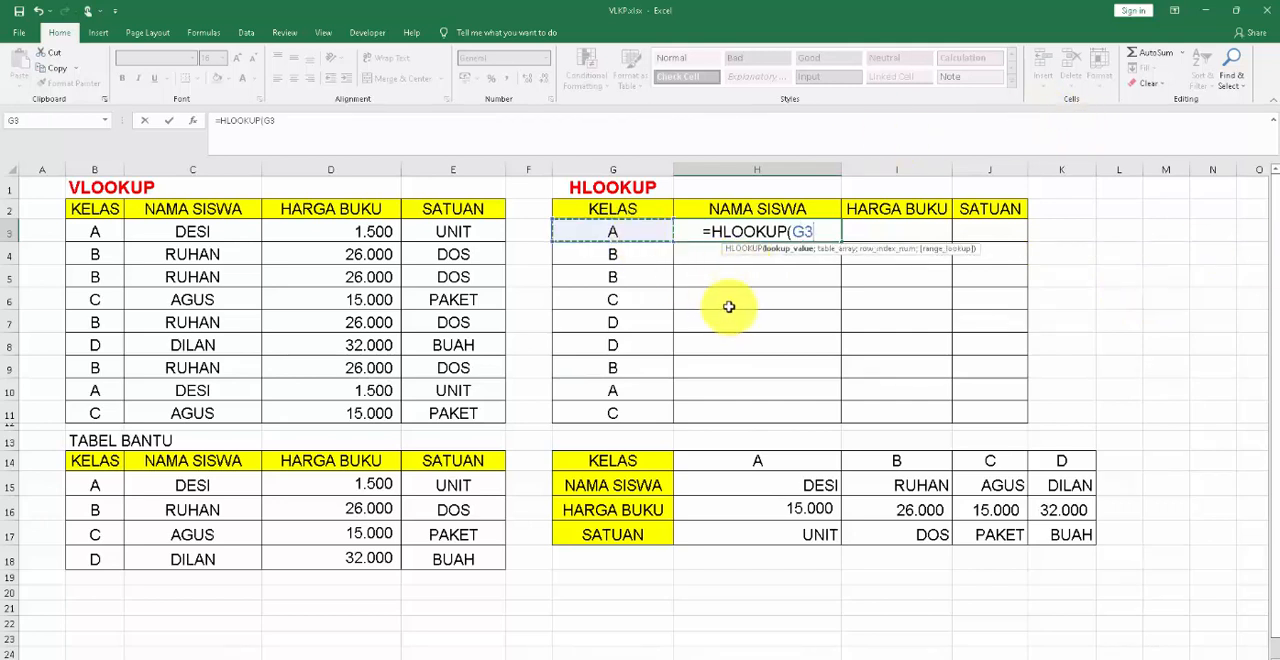
pyautogui.write(';')
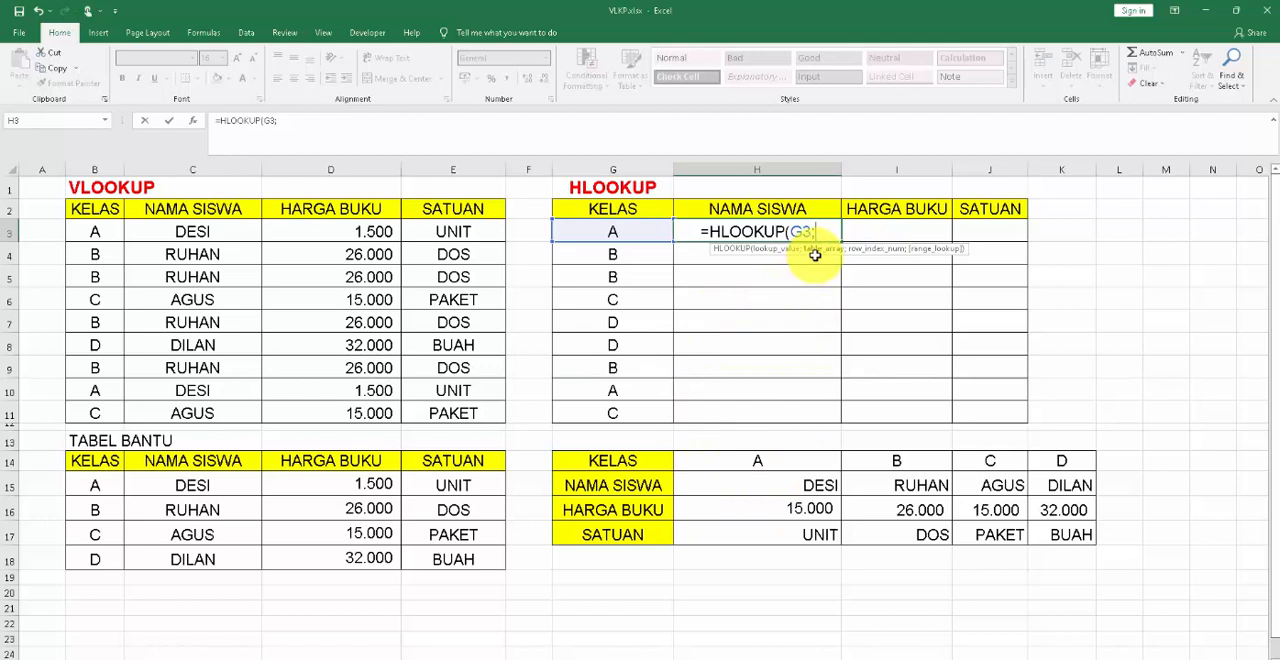
# Set the H3 formula's table array to the helper table range H14:K17 as the absolute reference $H$14:$K$17.
pyautogui.click(771, 484)
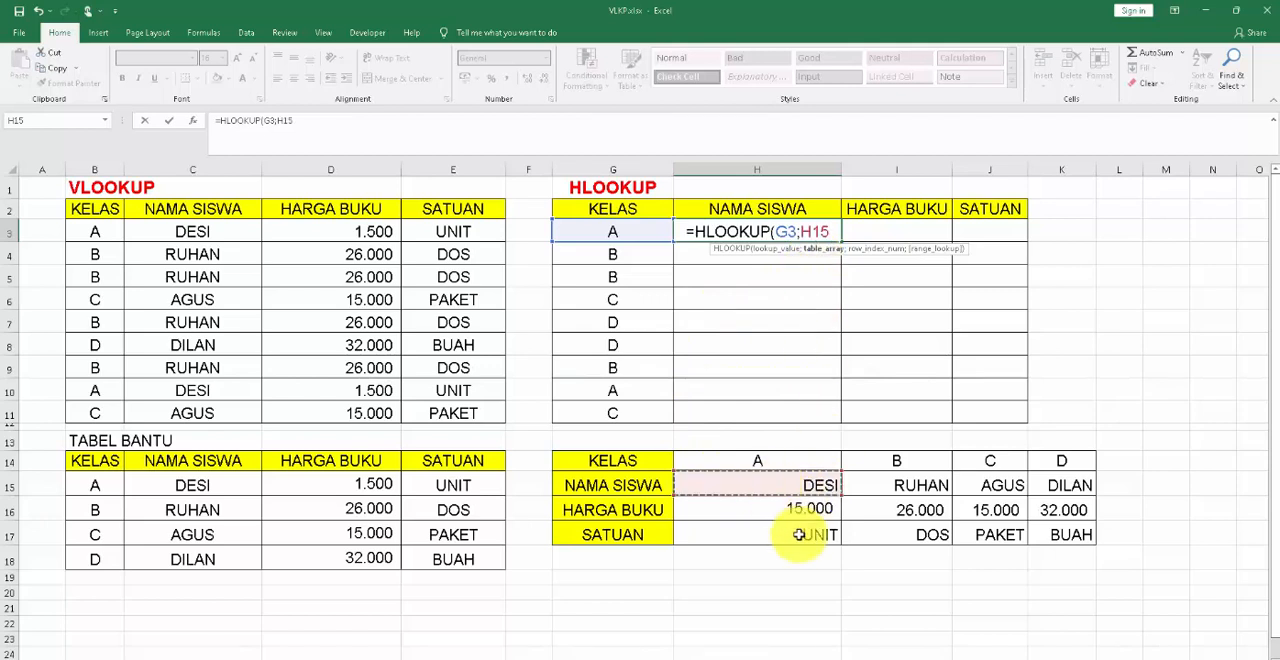
pyautogui.click(768, 458)
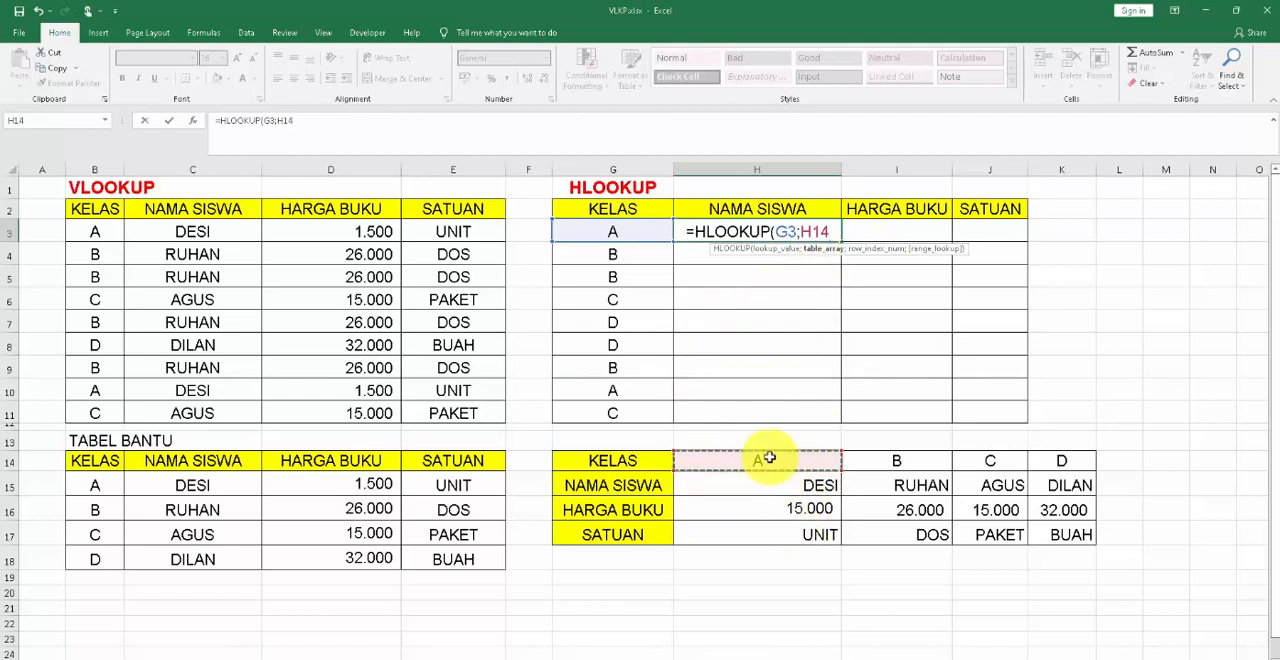
pyautogui.hotkey('shift', 'Right')
pyautogui.hotkey('shift', 'Right')
pyautogui.hotkey('shift', 'Right')
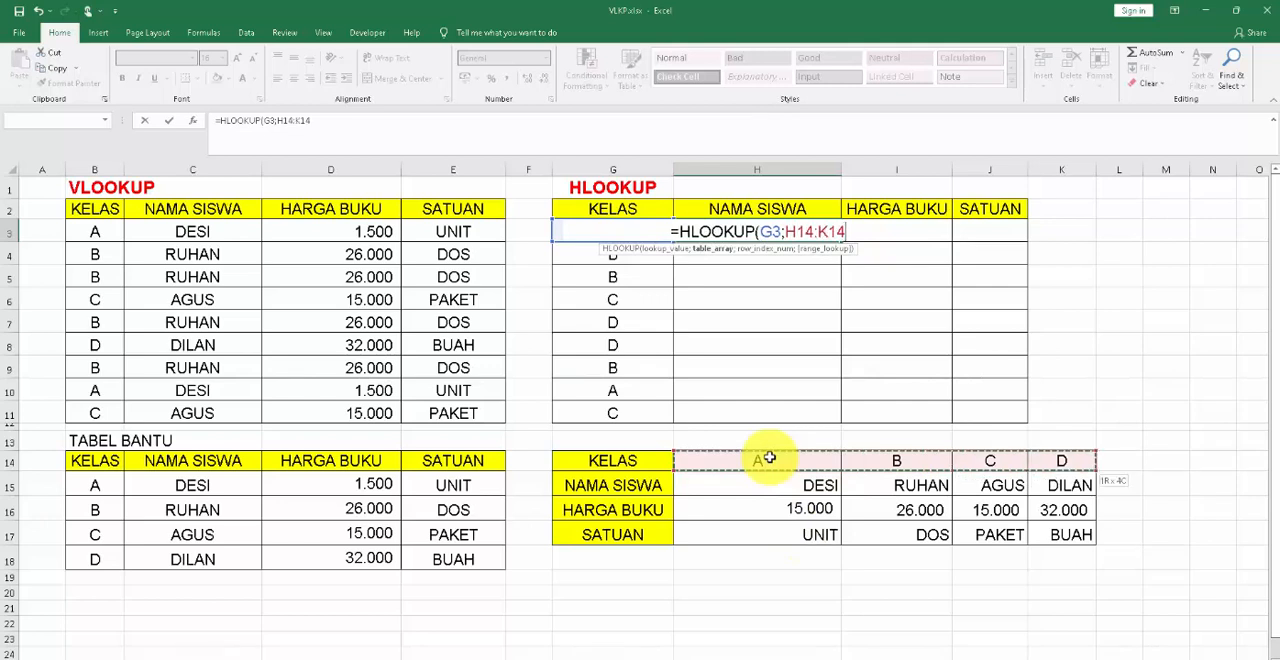
pyautogui.hotkey('shift', 'Down')
pyautogui.hotkey('shift', 'Down')
pyautogui.hotkey('shift', 'Down')
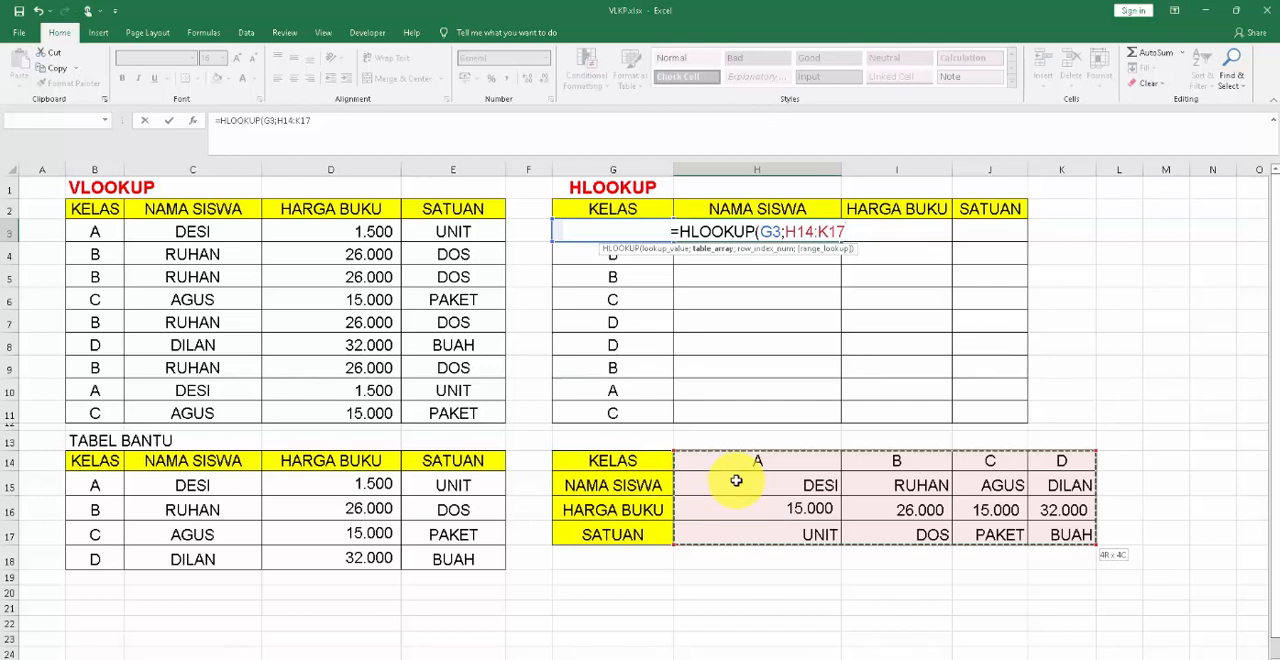
pyautogui.press('F4')
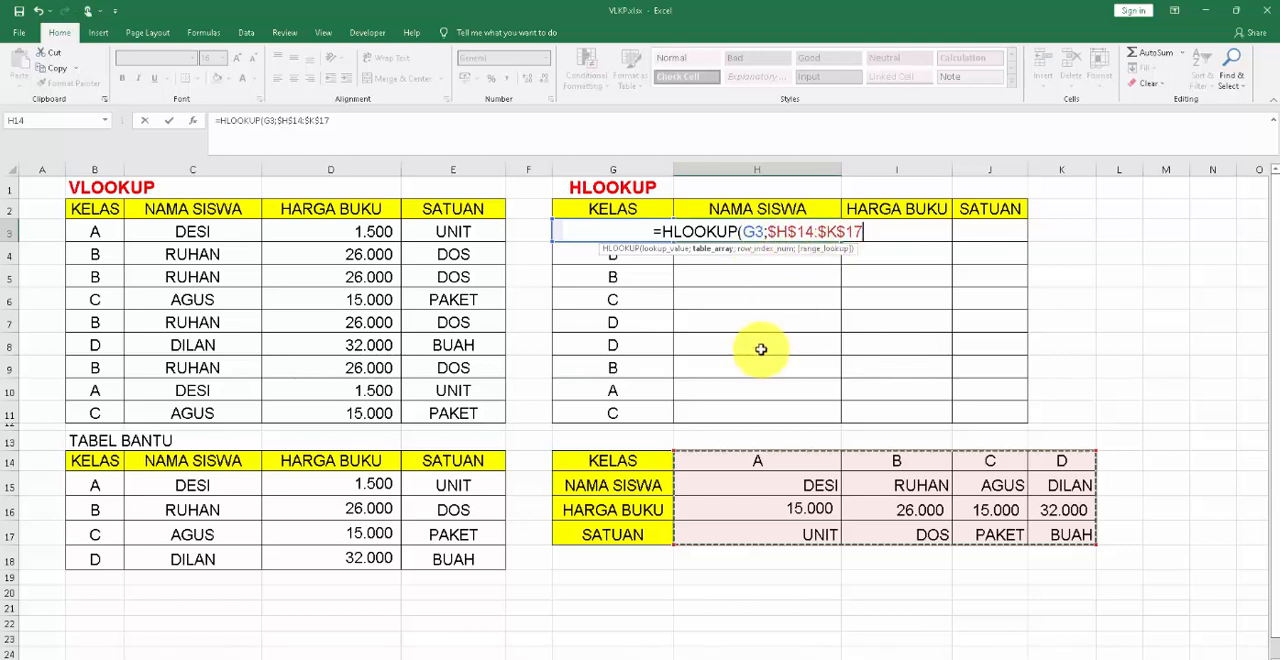
# Complete the HLOOKUP formula in H3 with row index 2 and FALSE for an exact match.
pyautogui.write(';')
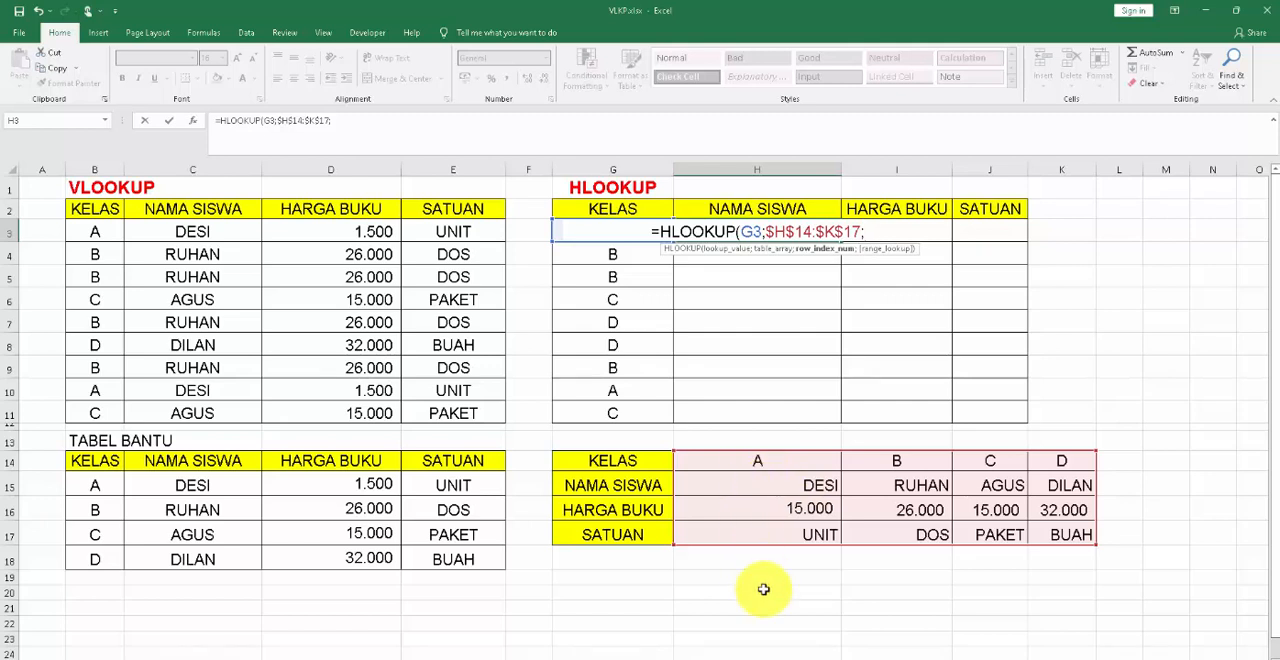
pyautogui.write('2')
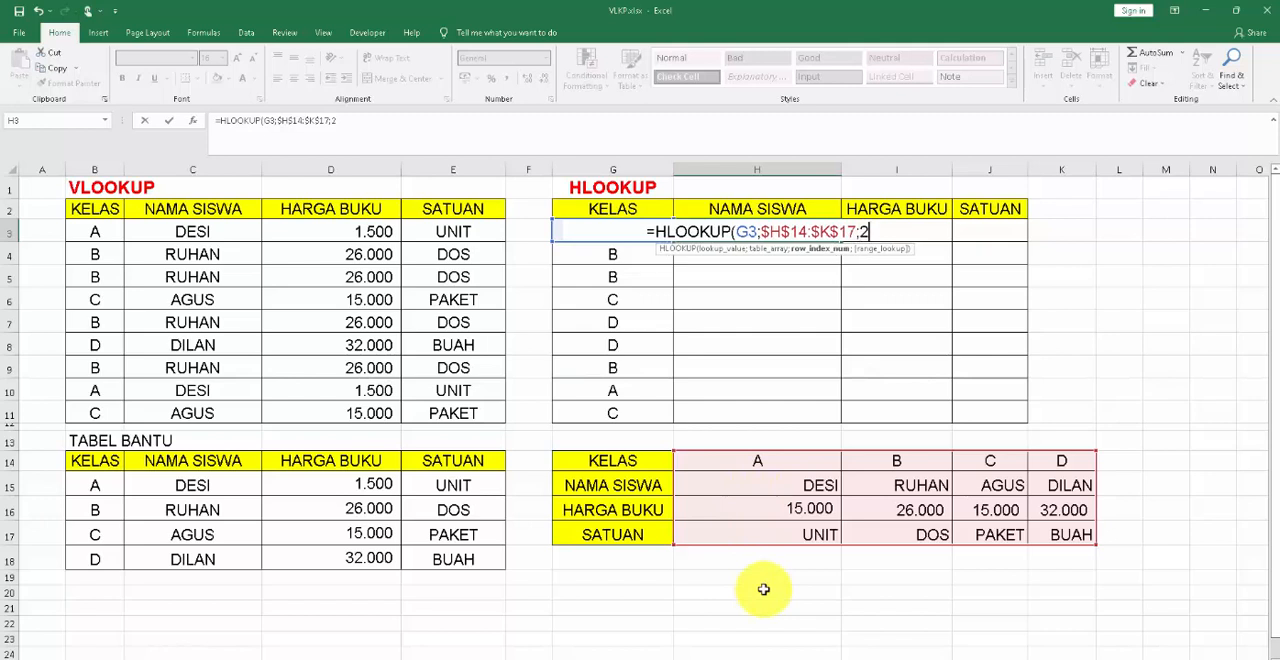
pyautogui.write(';')
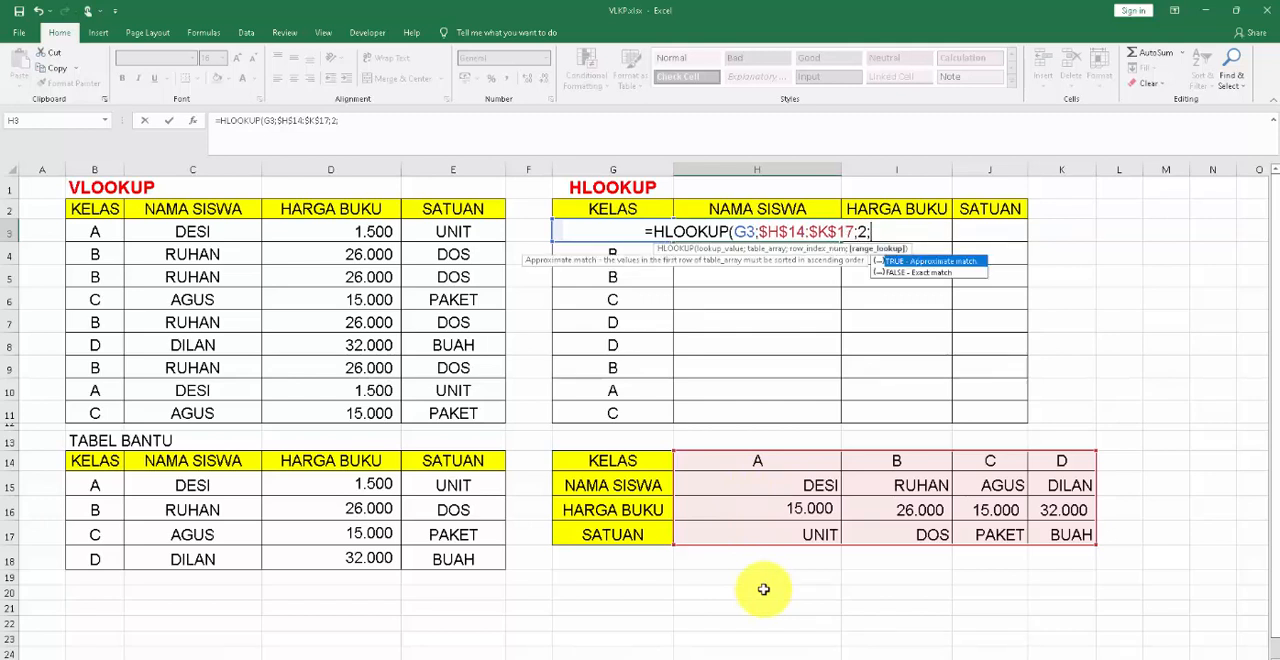
pyautogui.write('FALSE')
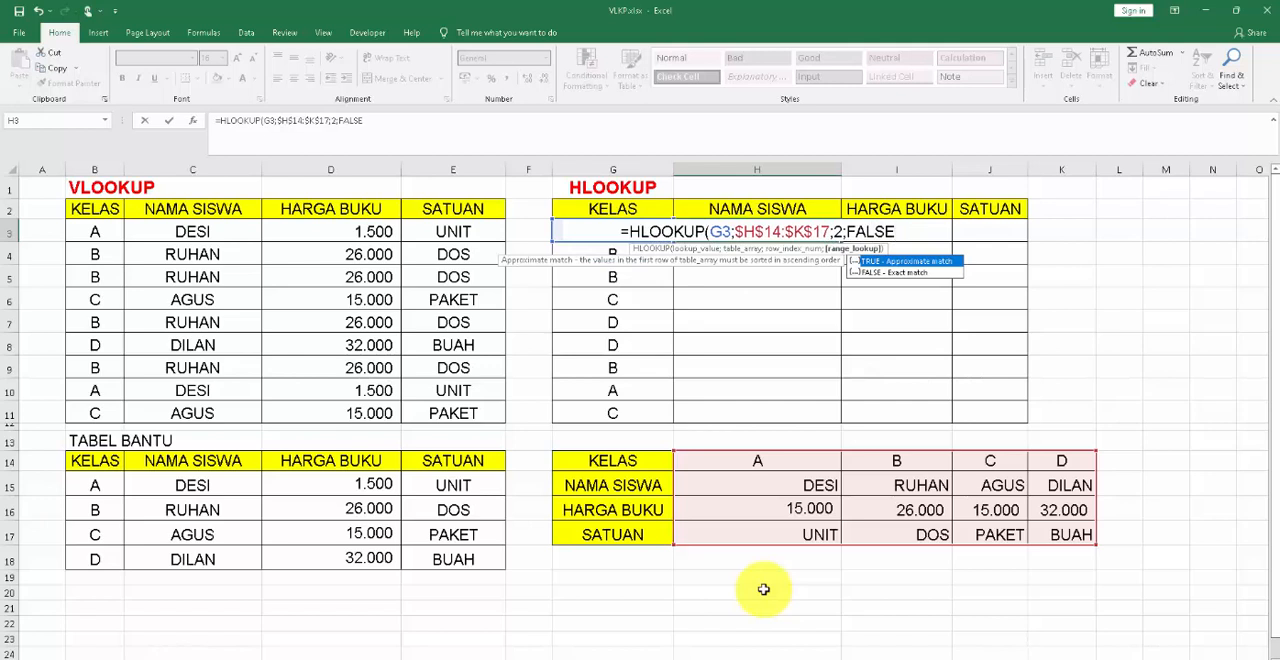
pyautogui.write(')')
pyautogui.press('Return')
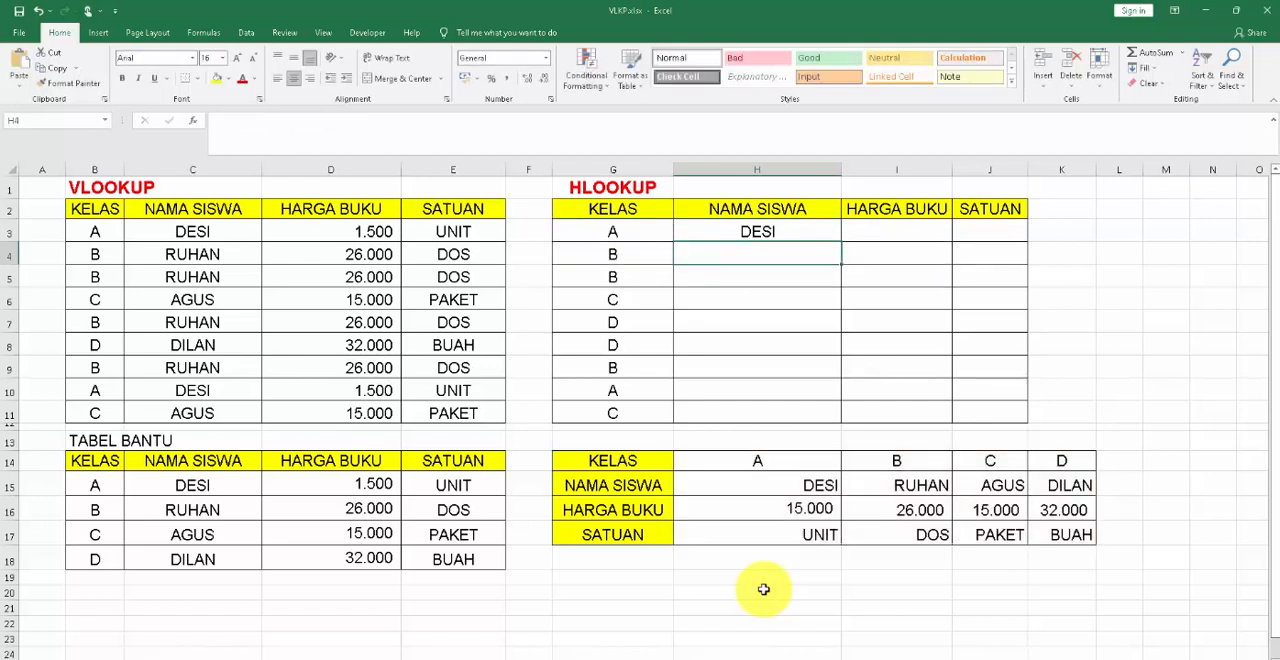
# Fill the H3 formula down the NAMA SISWA column to H11.
pyautogui.click(792, 231)
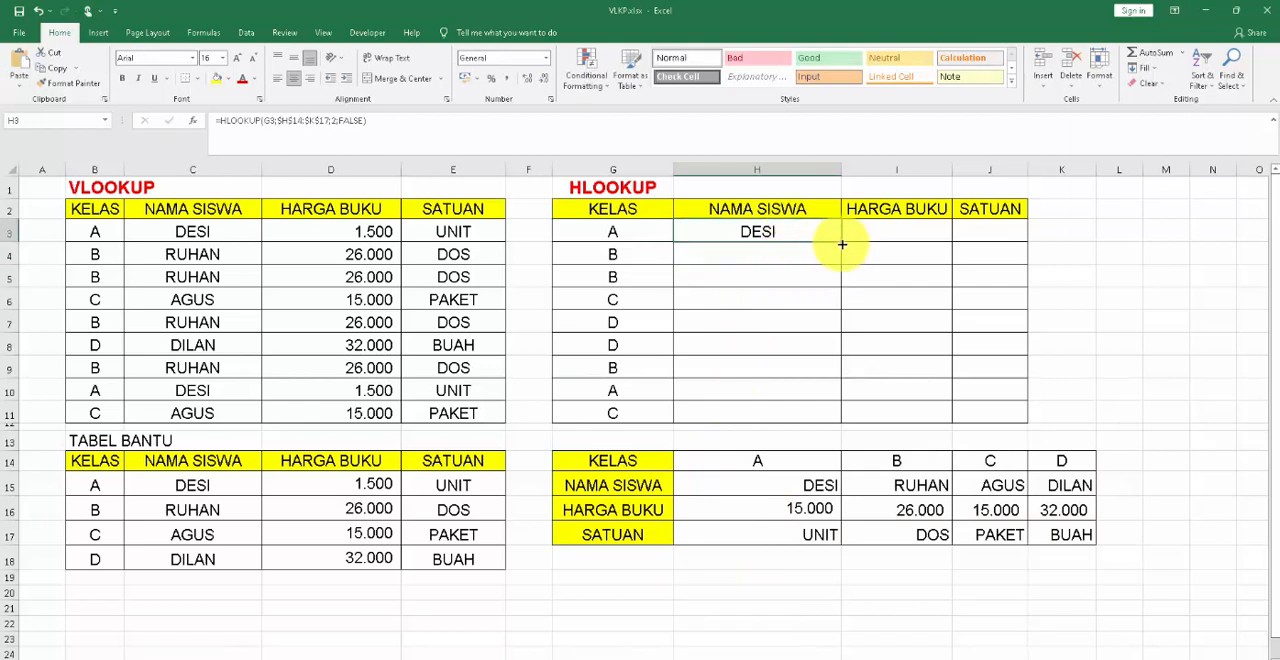
pyautogui.moveTo(843, 244); pyautogui.dragTo(834, 417)
pyautogui.click(811, 408)
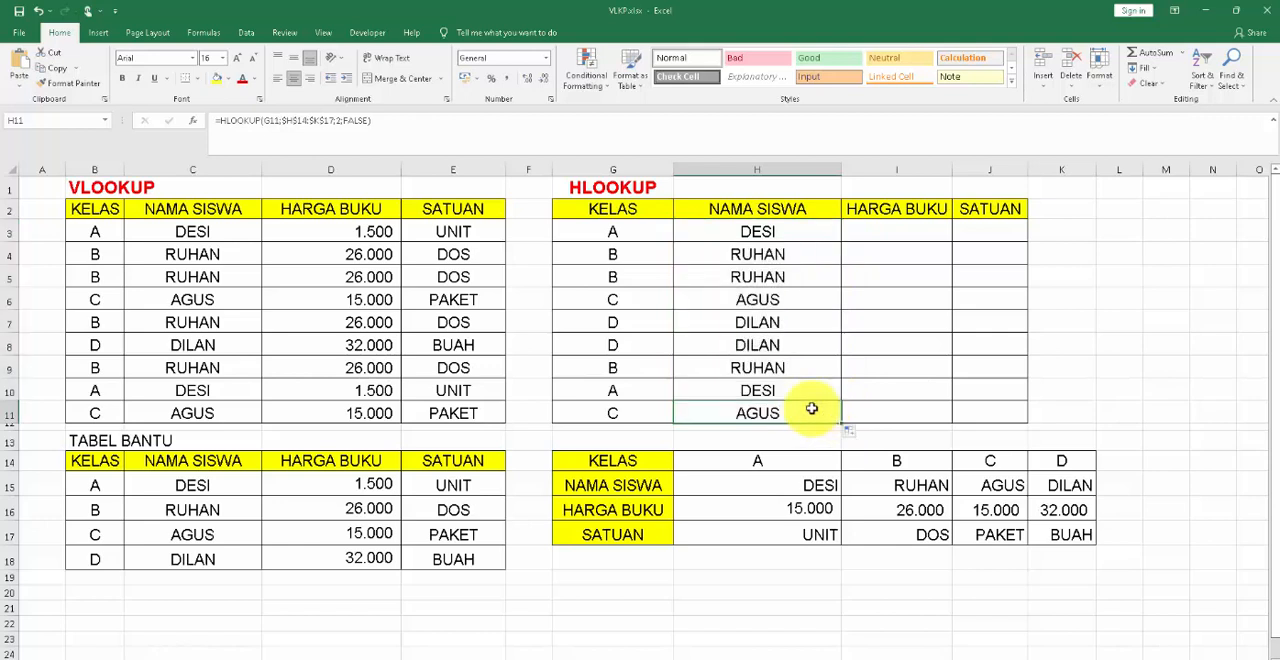
# Compare the H3 formula with helper cells H15 and H16, and open I3, the first HARGA BUKU cell, for editing.
pyautogui.click(904, 233)
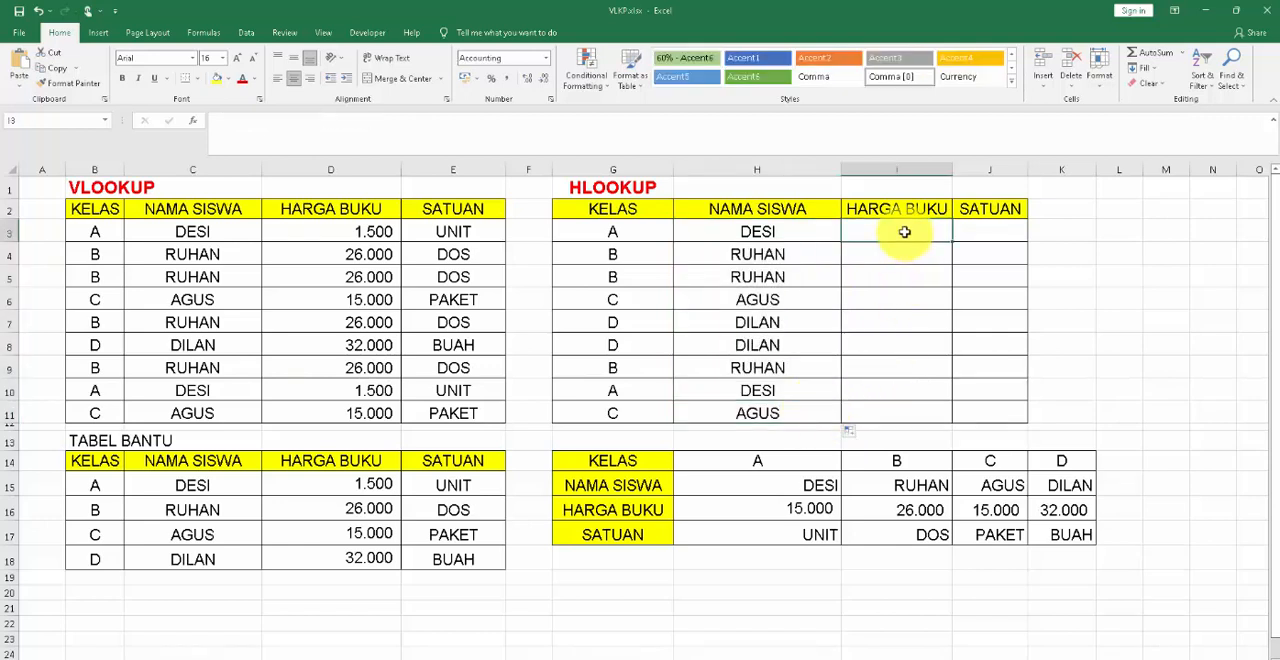
pyautogui.click(770, 231)
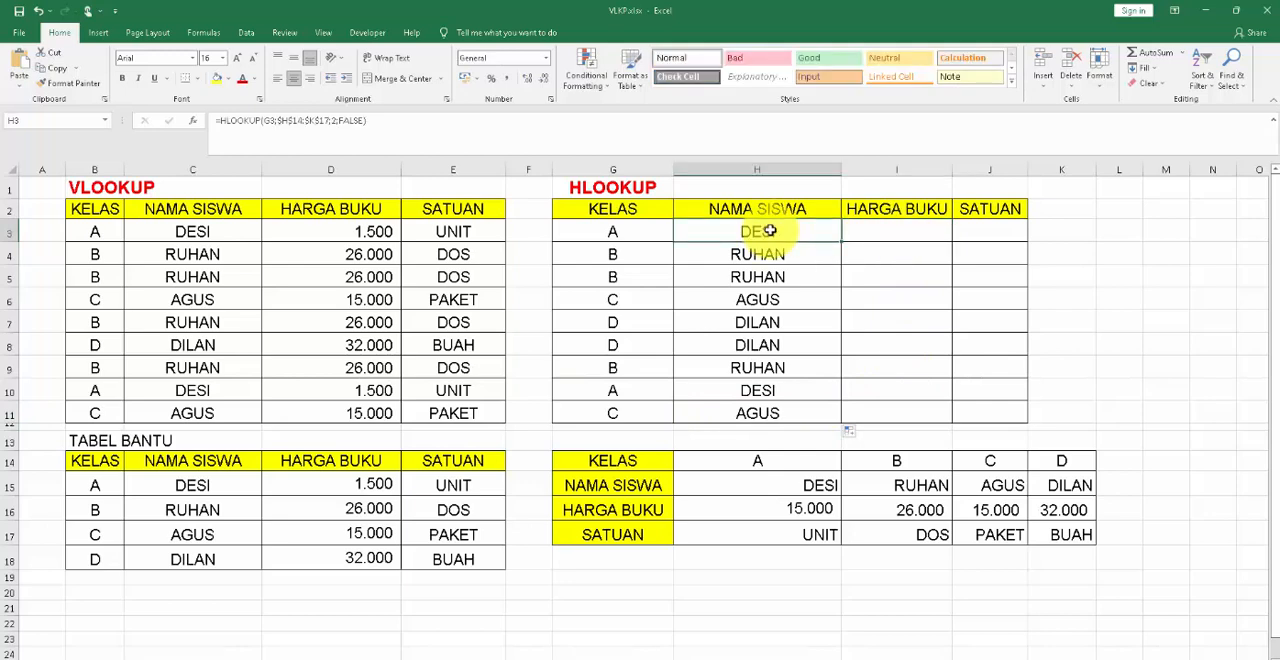
pyautogui.click(849, 236)
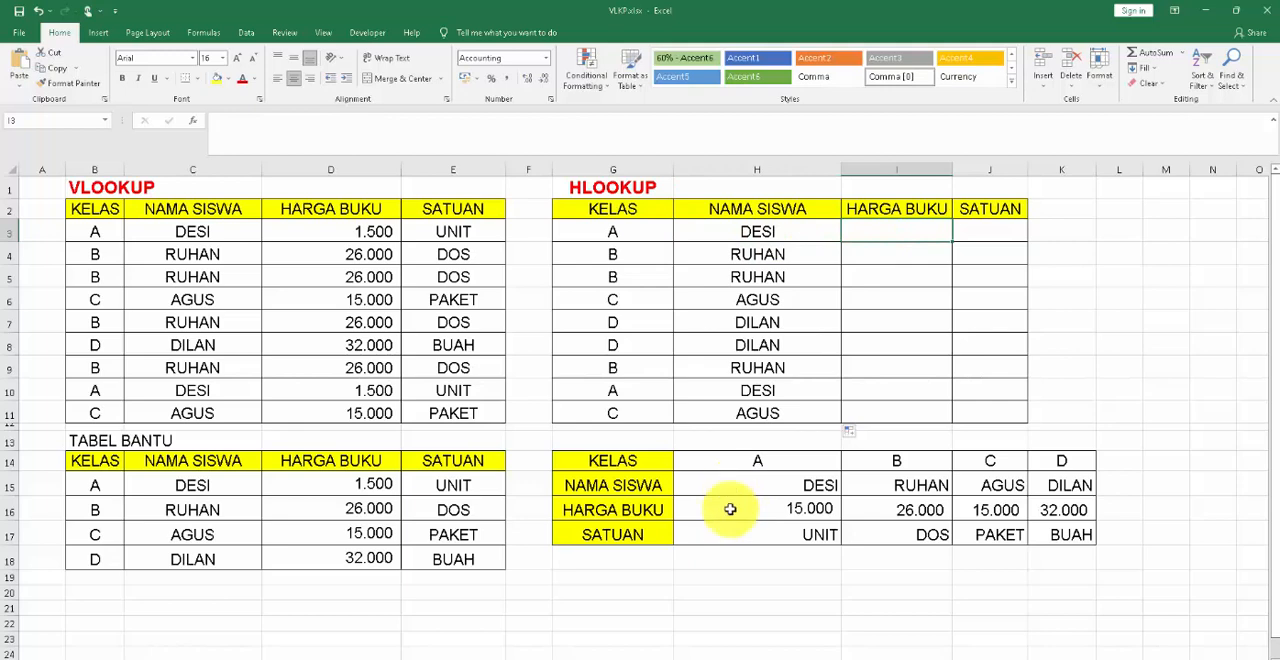
pyautogui.click(790, 236)
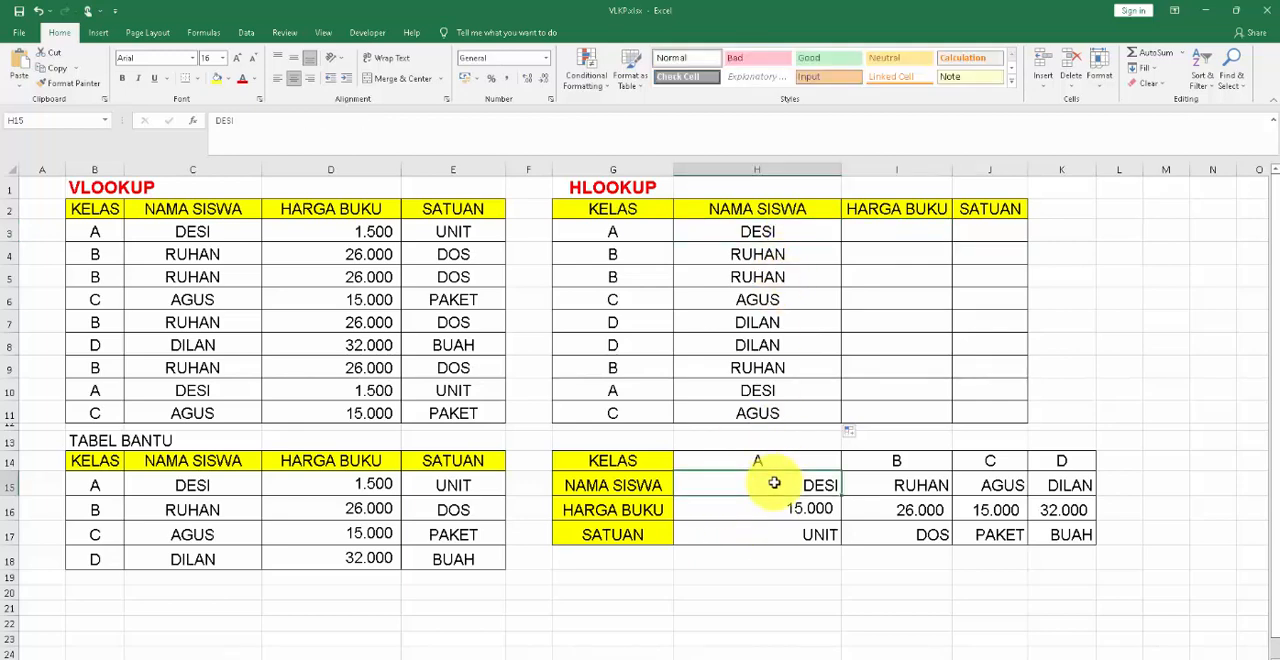
pyautogui.click(907, 228)
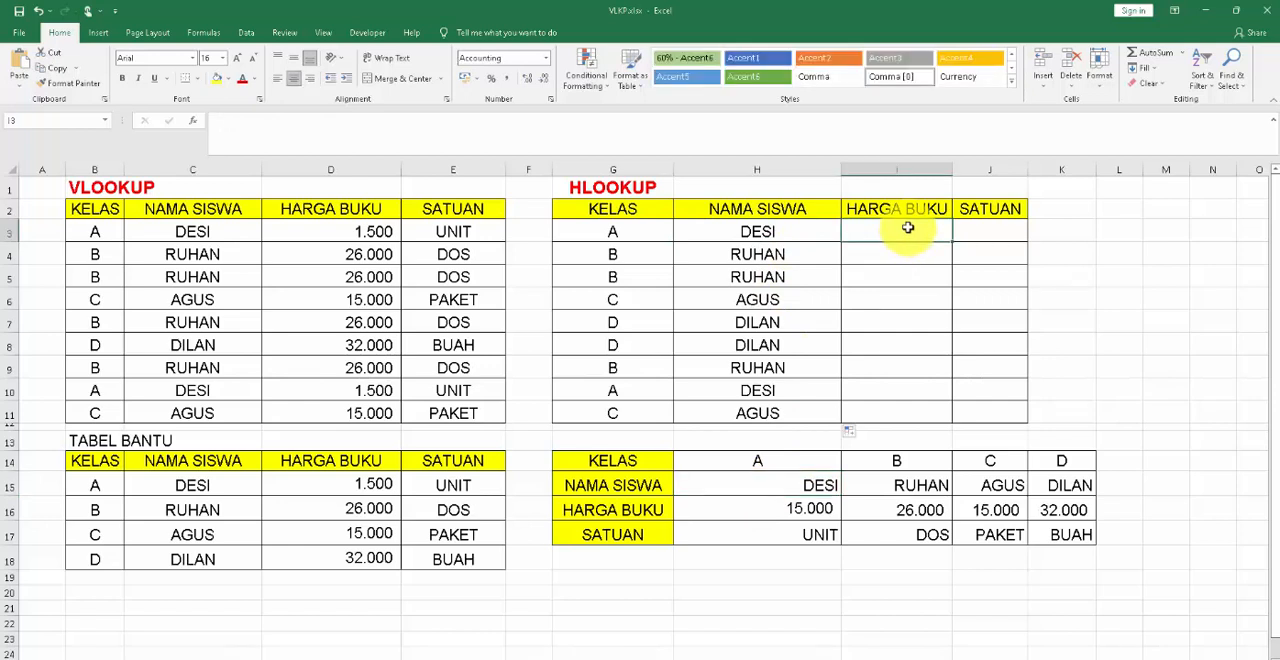
pyautogui.click(771, 508)
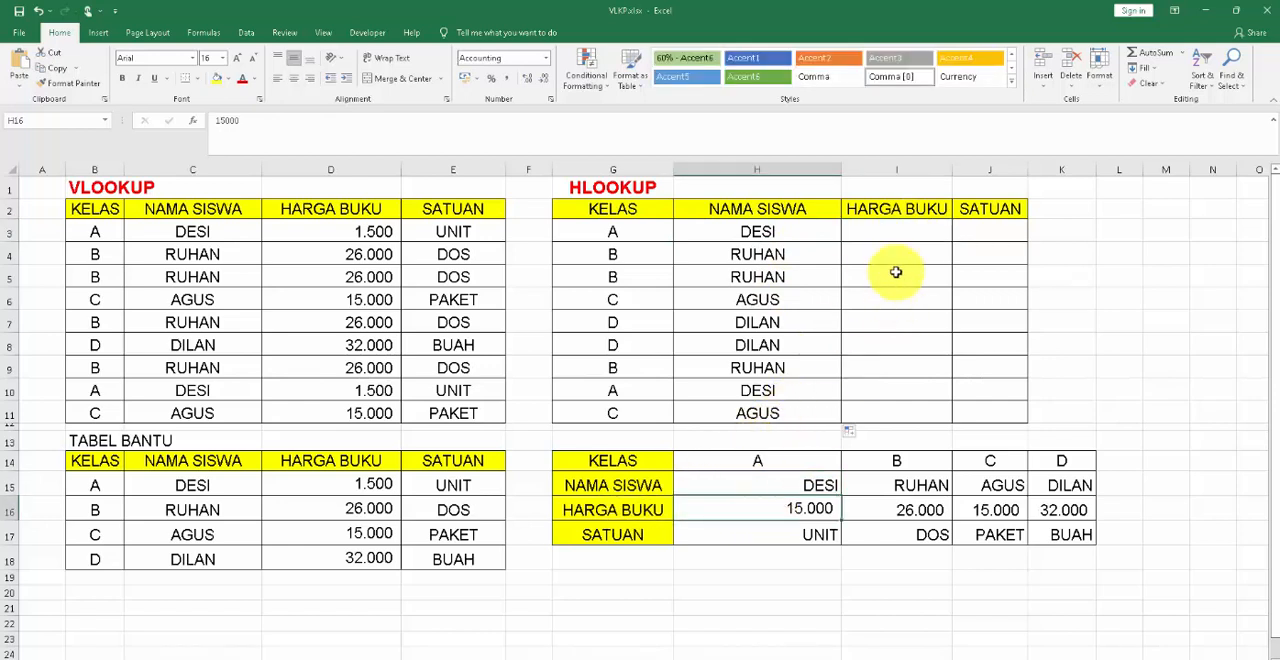
pyautogui.doubleClick(895, 228)
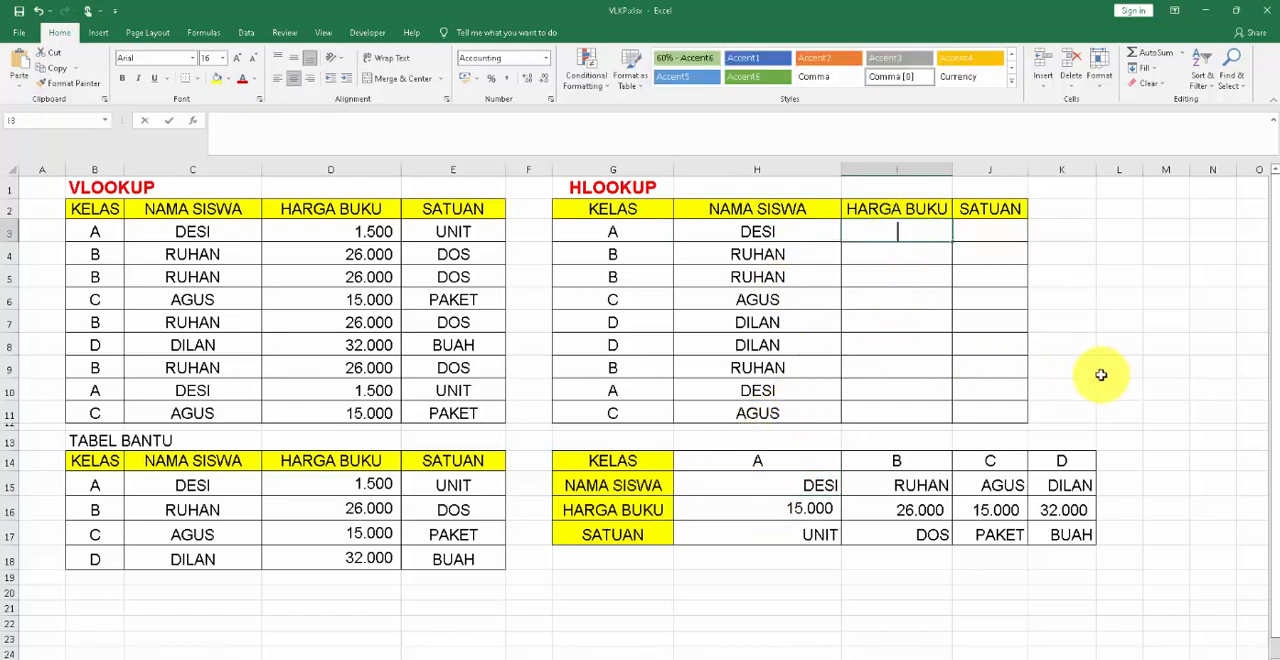
pyautogui.write('=(')
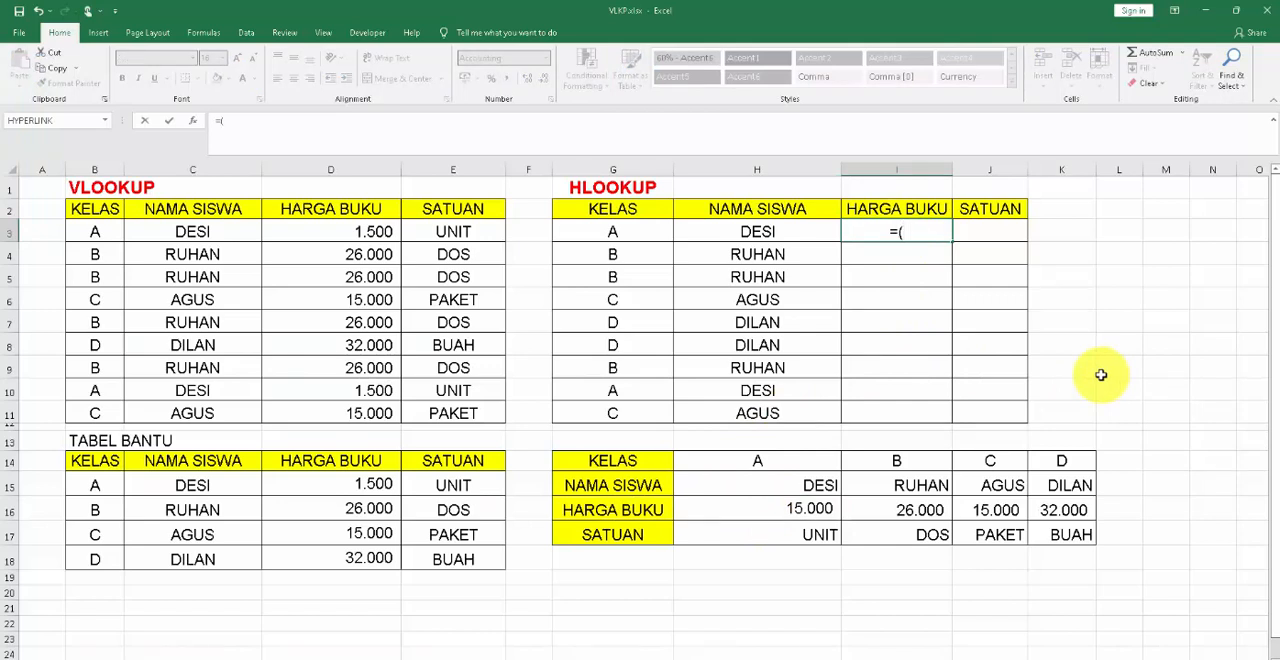
pyautogui.write('HLOOKU')
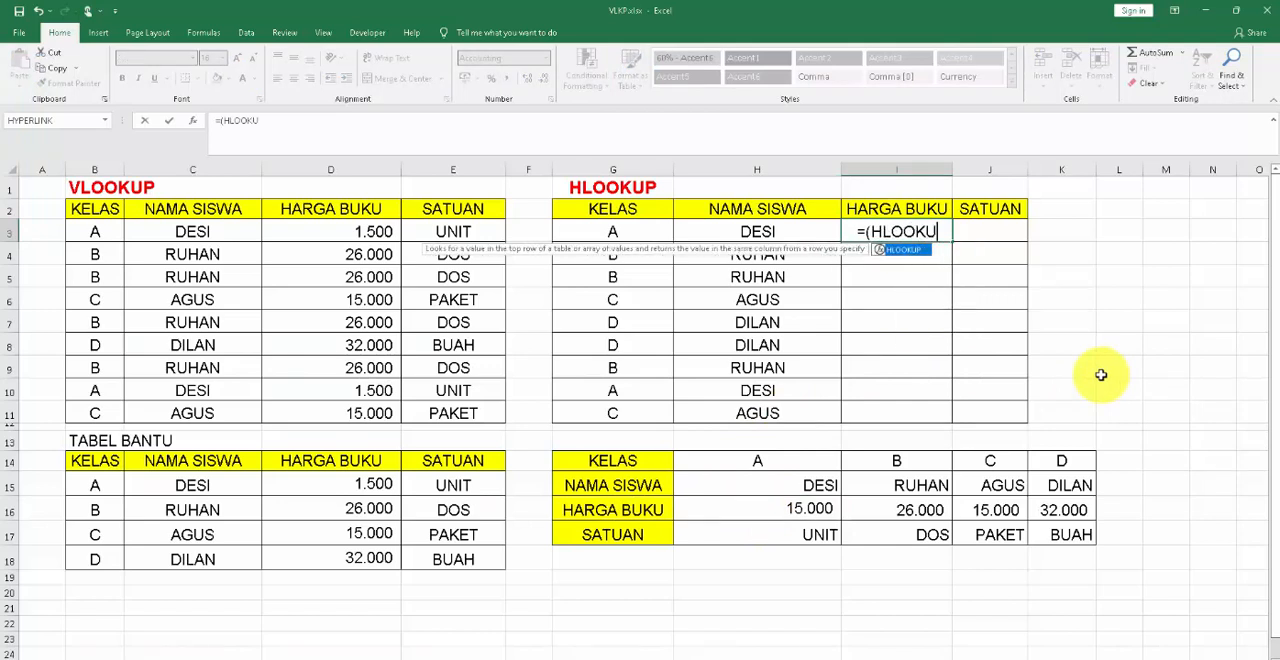
pyautogui.write('P')
pyautogui.press('BackSpace')
pyautogui.press('BackSpace')
pyautogui.press('BackSpace')
pyautogui.press('BackSpace')
pyautogui.press('BackSpace')
pyautogui.press('BackSpace')
pyautogui.press('BackSpace')
pyautogui.press('BackSpace')
pyautogui.press('BackSpace')
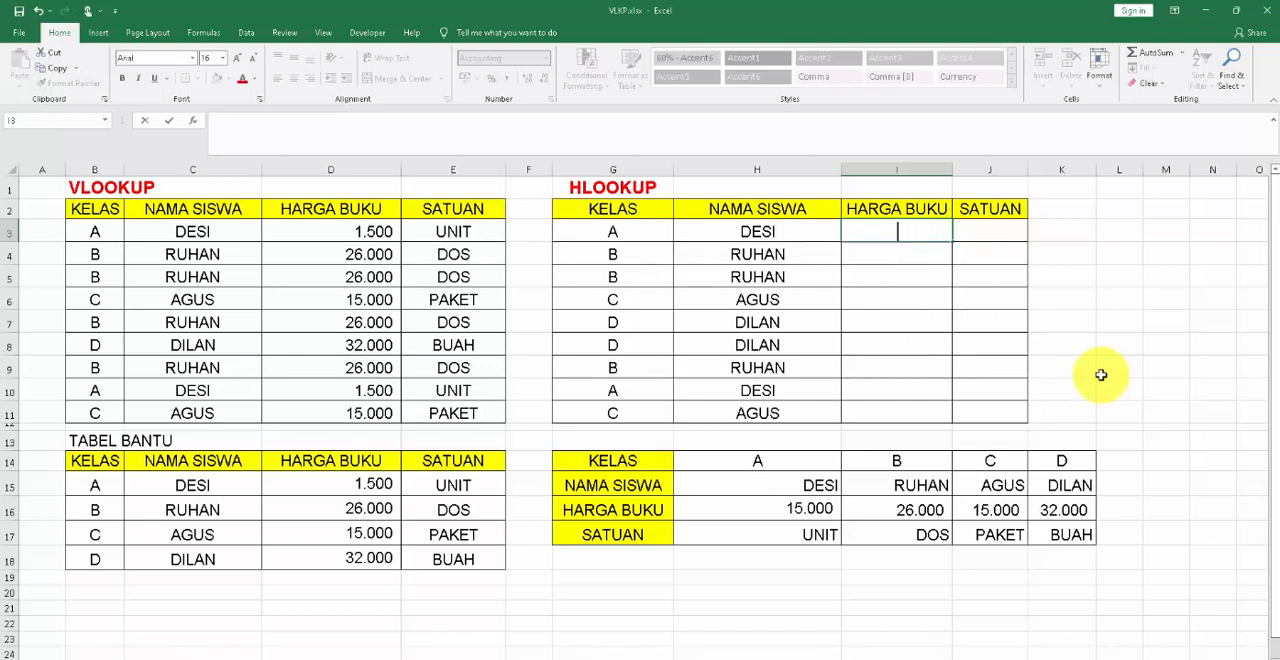
# Start an HLOOKUP formula in I3, the first HARGA BUKU cell, with class cell G3 as the lookup value.
pyautogui.write('=HLOO')
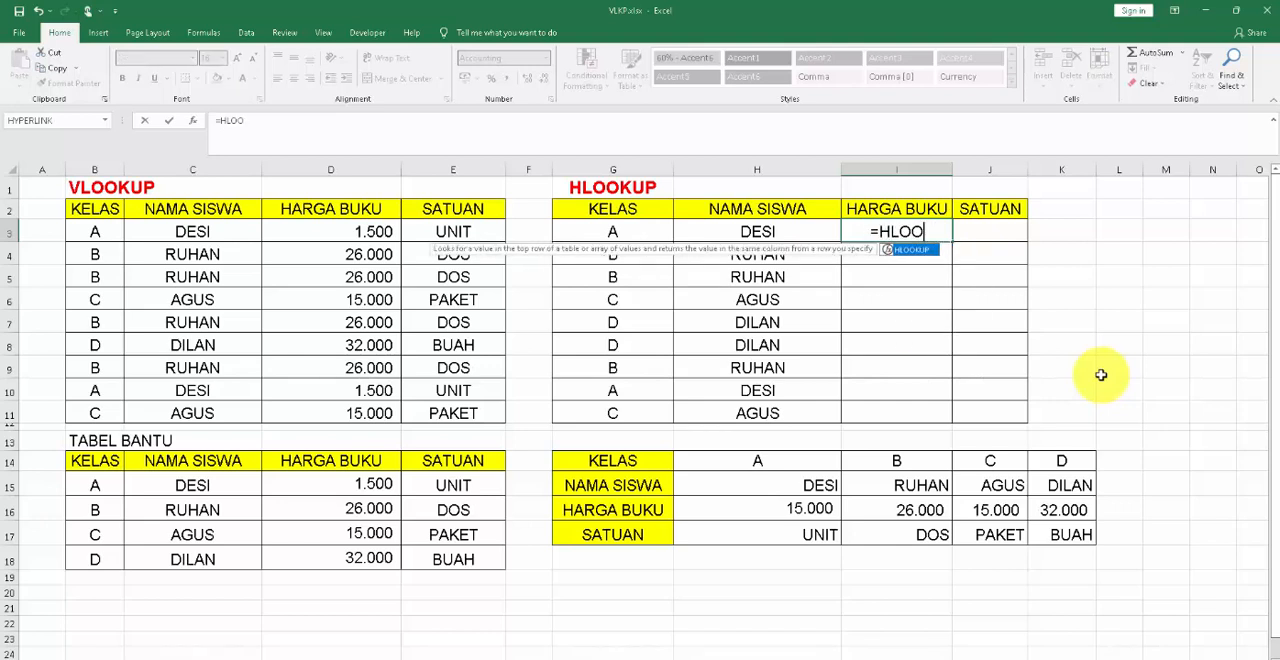
pyautogui.write('KUP(')
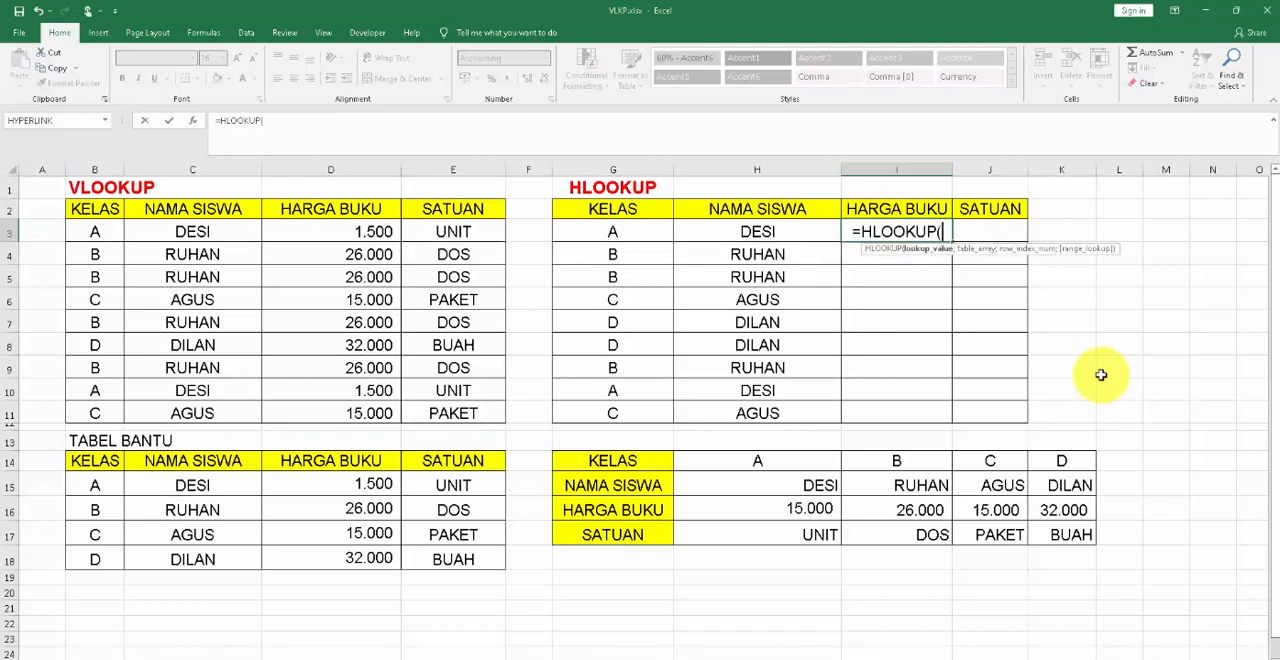
pyautogui.click(598, 235)
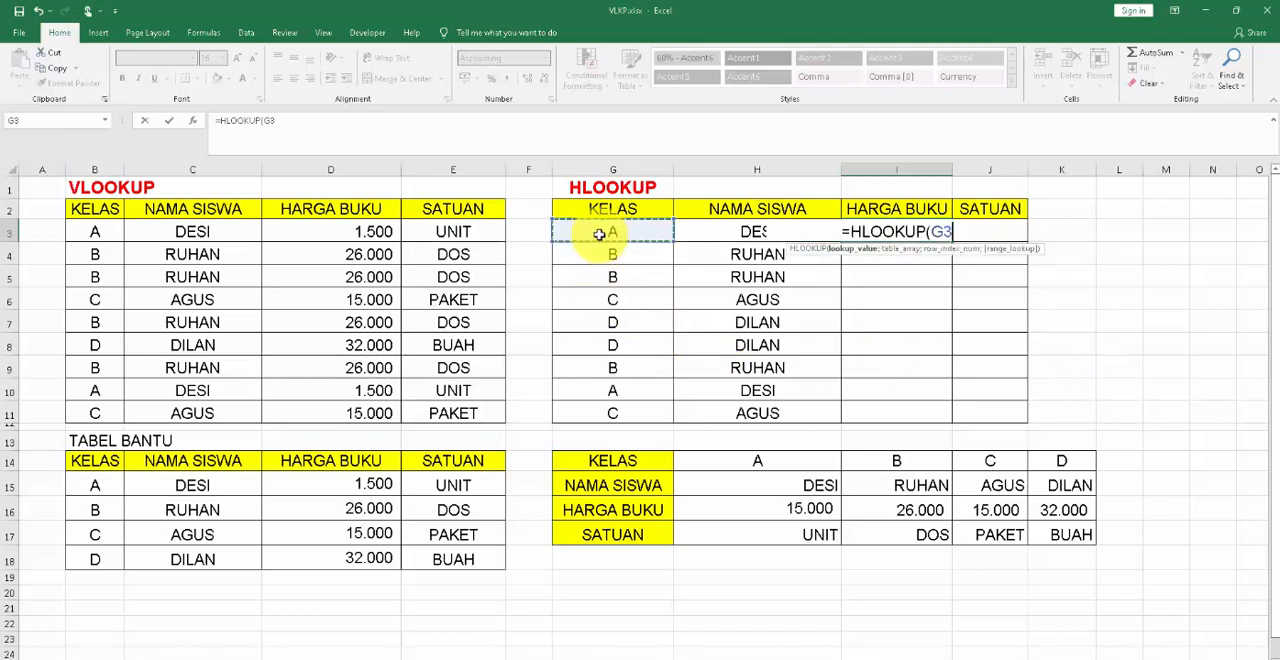
pyautogui.write(';')
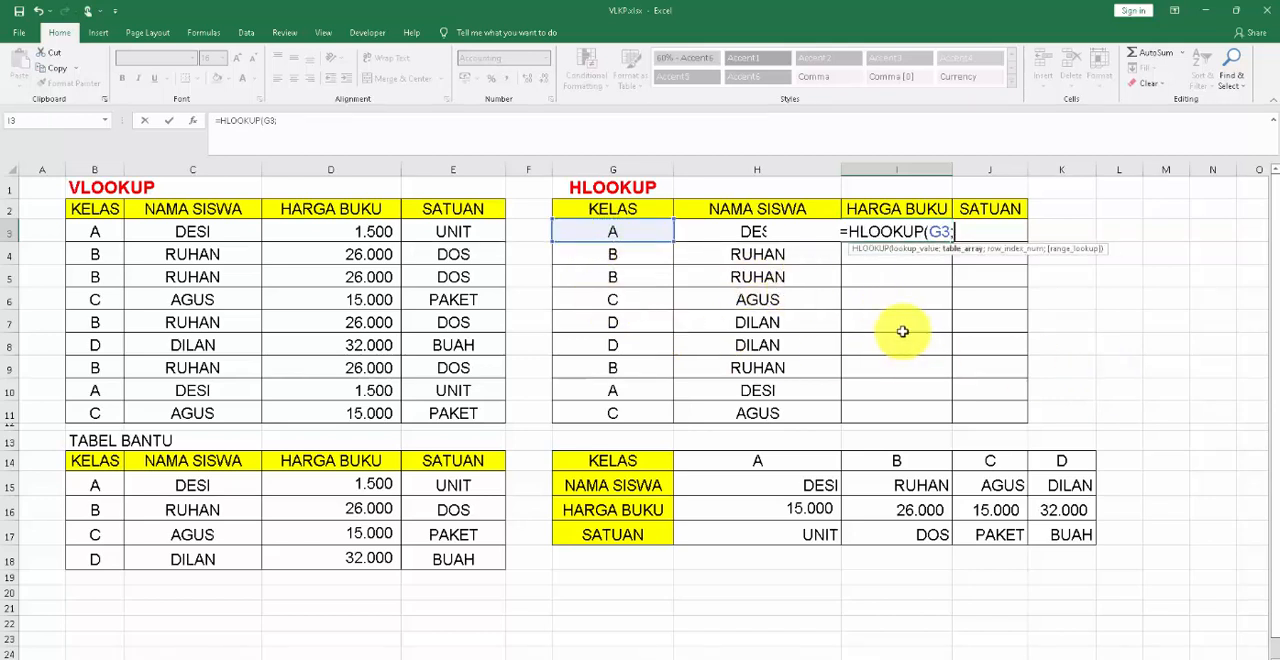
# Set the I3 formula's table array to the helper table range as the absolute reference $H$14:$K$17.
pyautogui.click(773, 471)
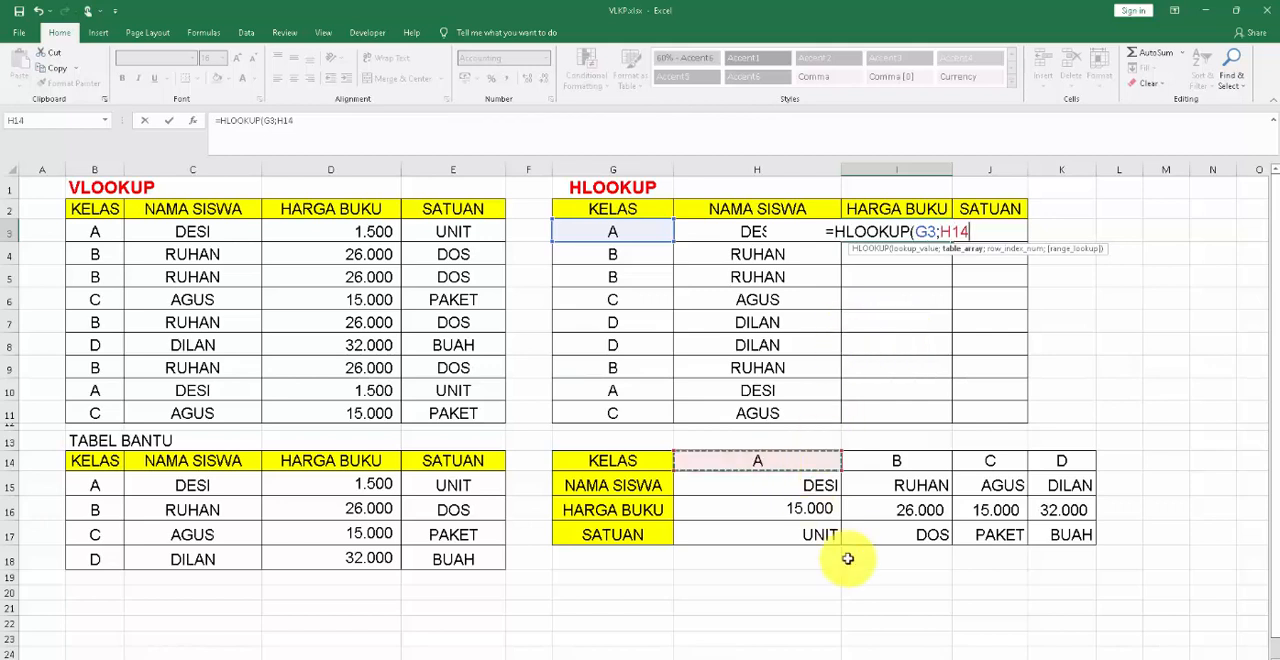
pyautogui.hotkey('shift', 'Right')
pyautogui.hotkey('shift', 'Right')
pyautogui.hotkey('shift', 'Right')
pyautogui.hotkey('shift', 'Down')
pyautogui.hotkey('shift', 'Down')
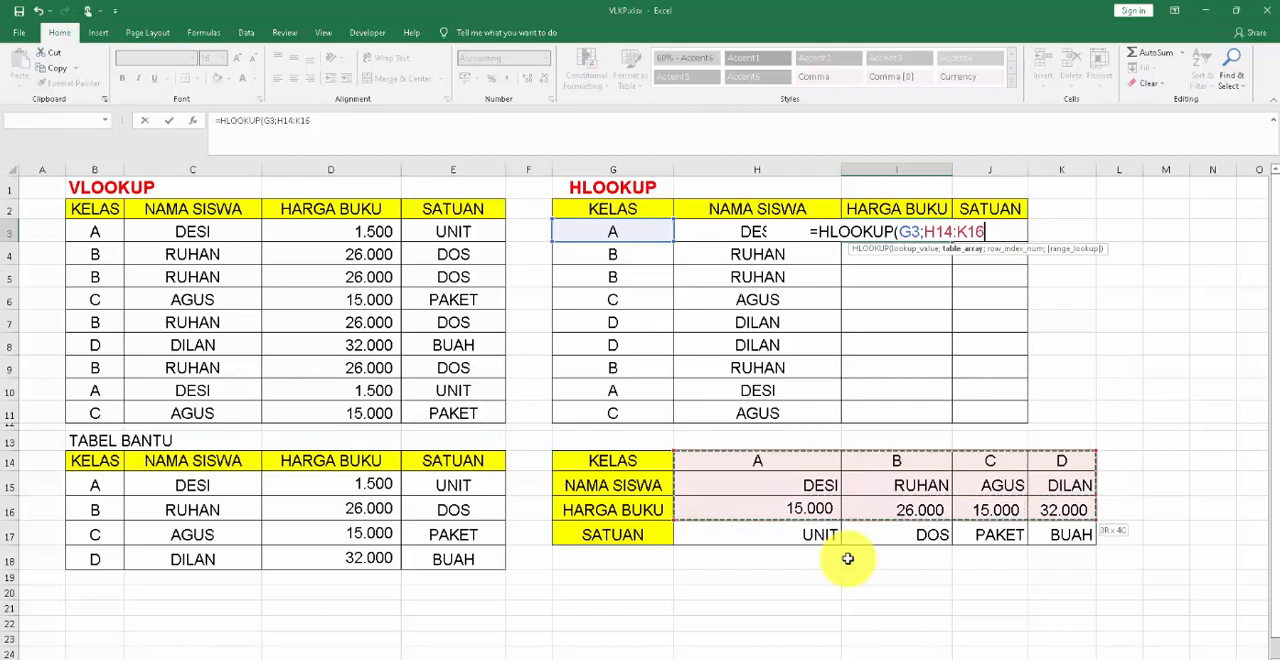
pyautogui.hotkey('shift', 'Down')
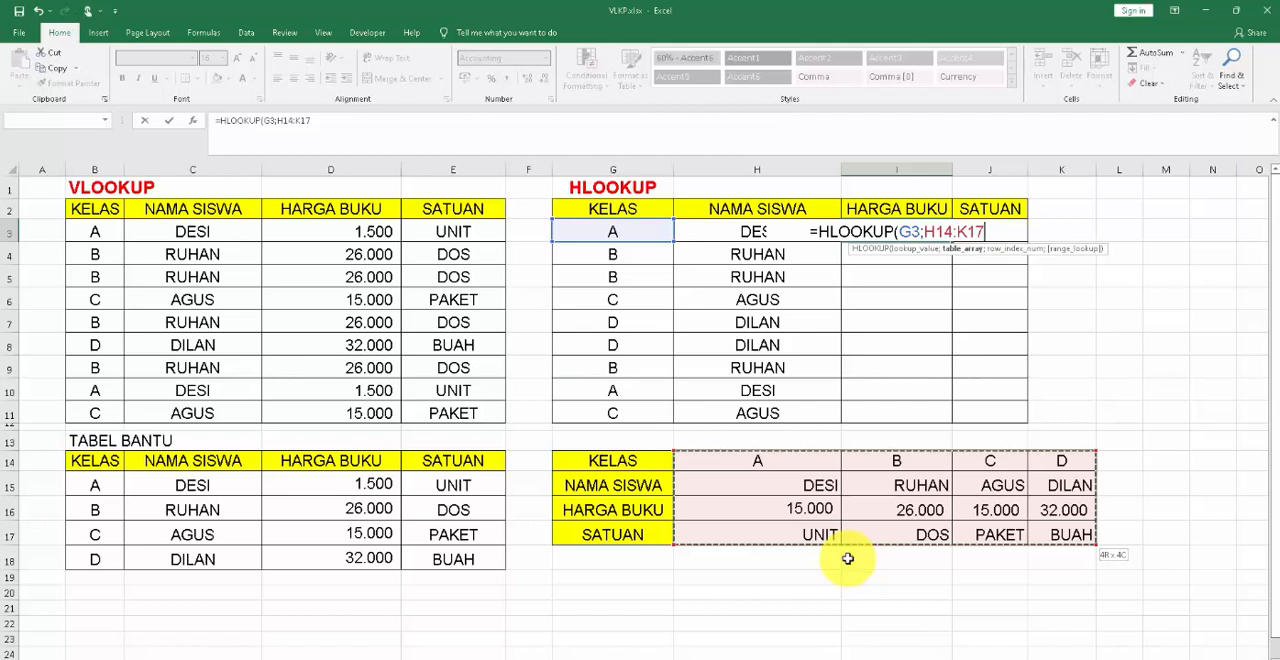
pyautogui.press('F4')
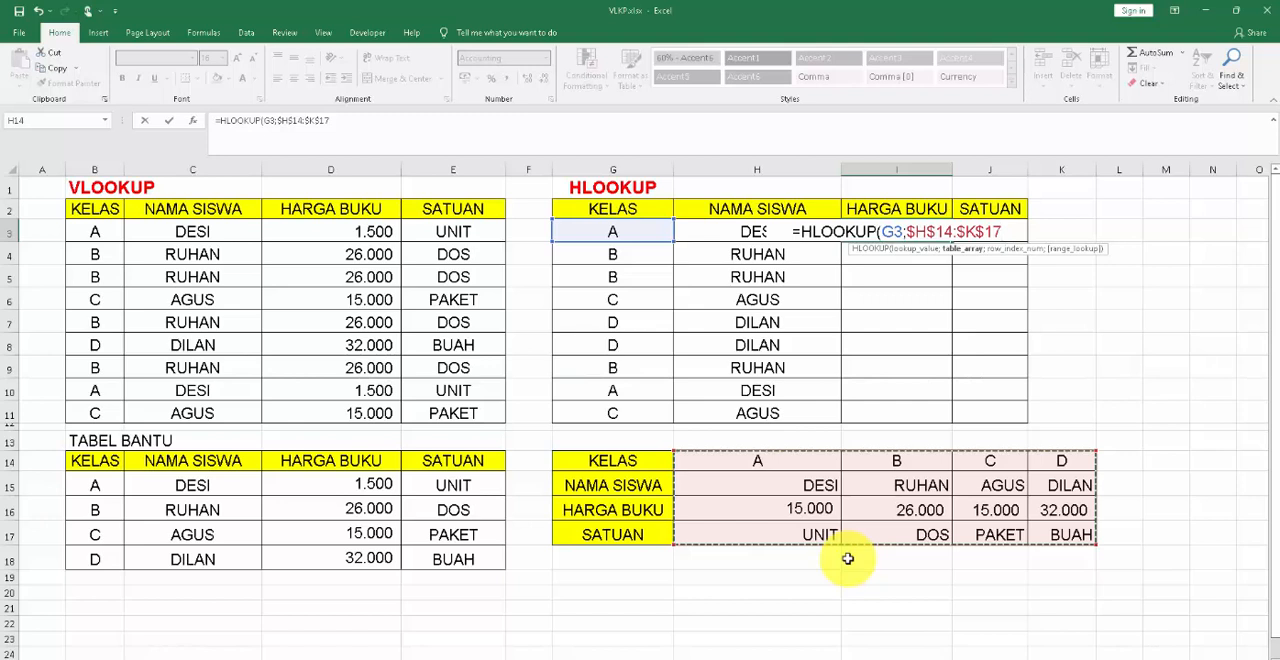
# Complete the HLOOKUP formula in I3 with row index 3 and FALSE for an exact match.
pyautogui.write(';')
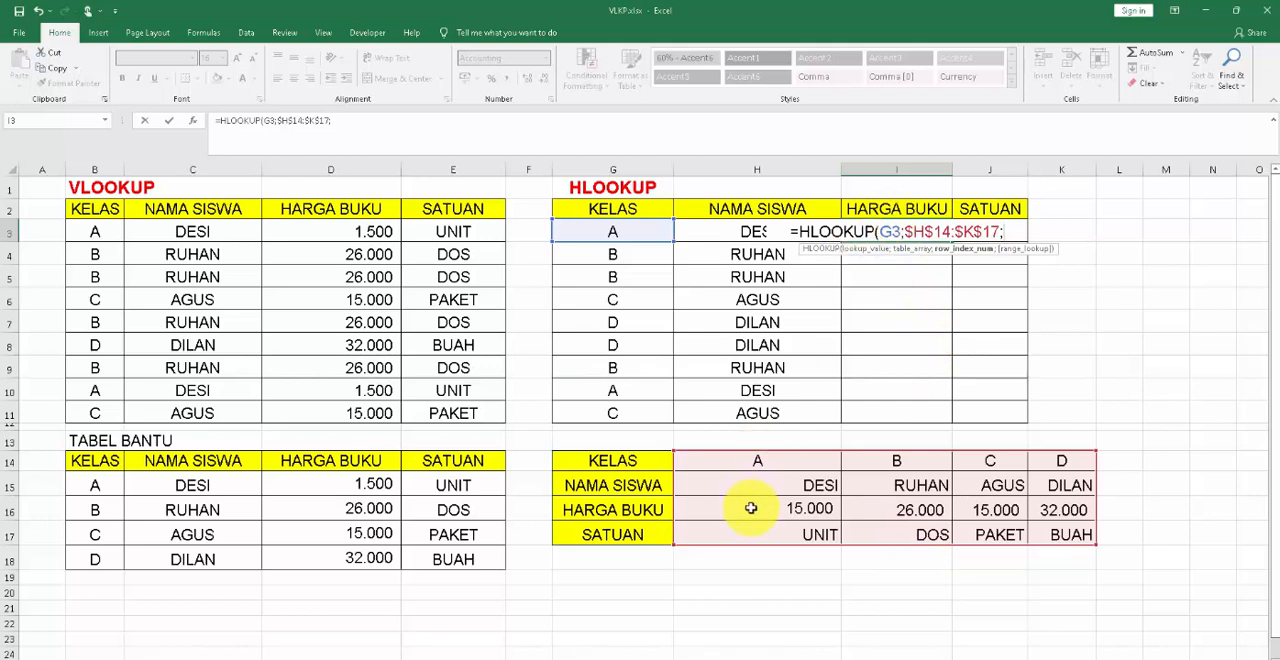
pyautogui.write('3')
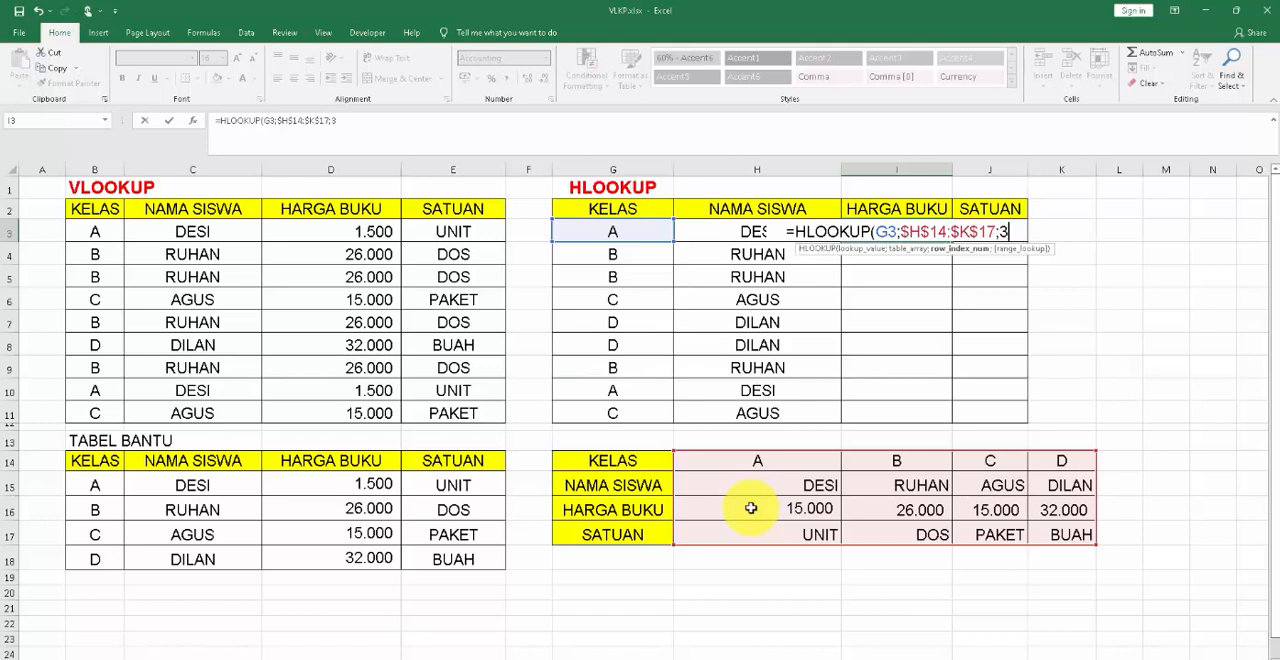
pyautogui.write(';')
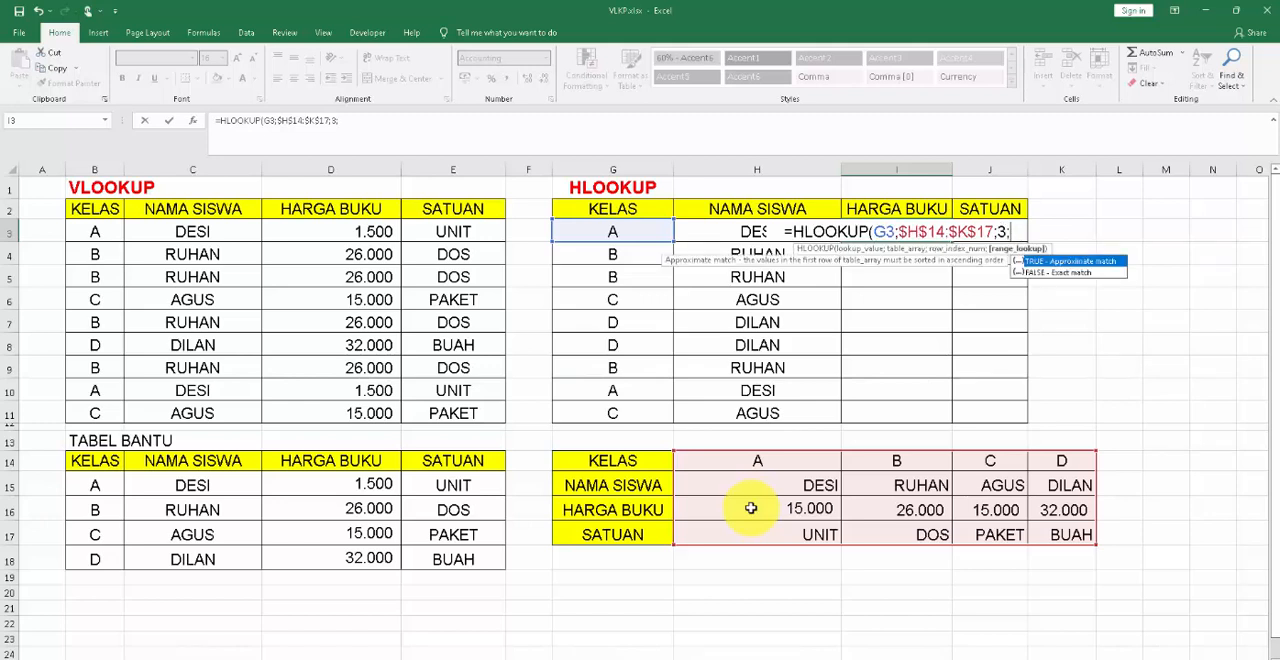
pyautogui.write('FALSE')
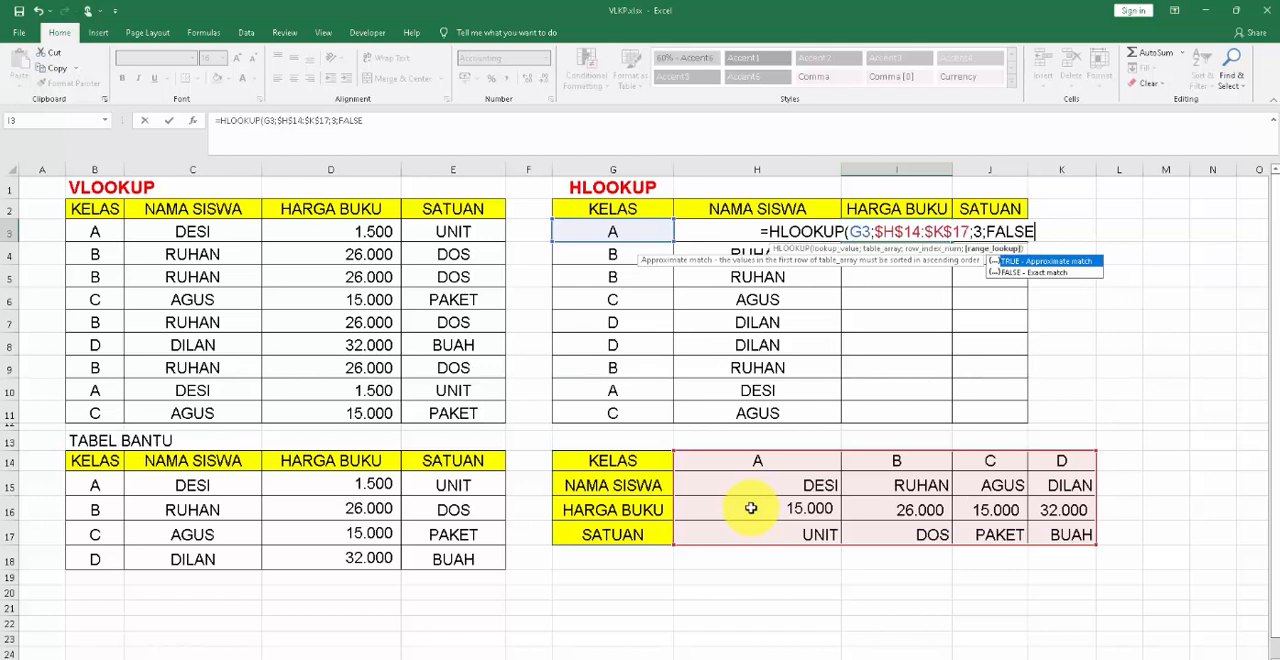
pyautogui.write(')')
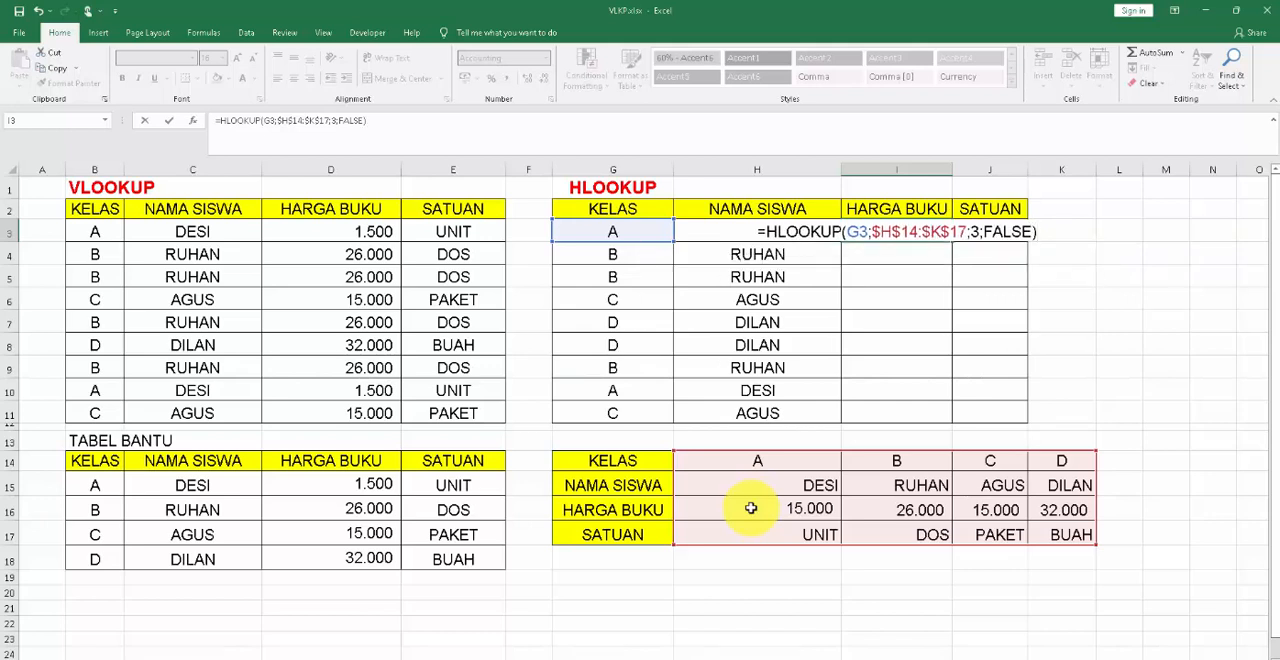
pyautogui.press('Return')
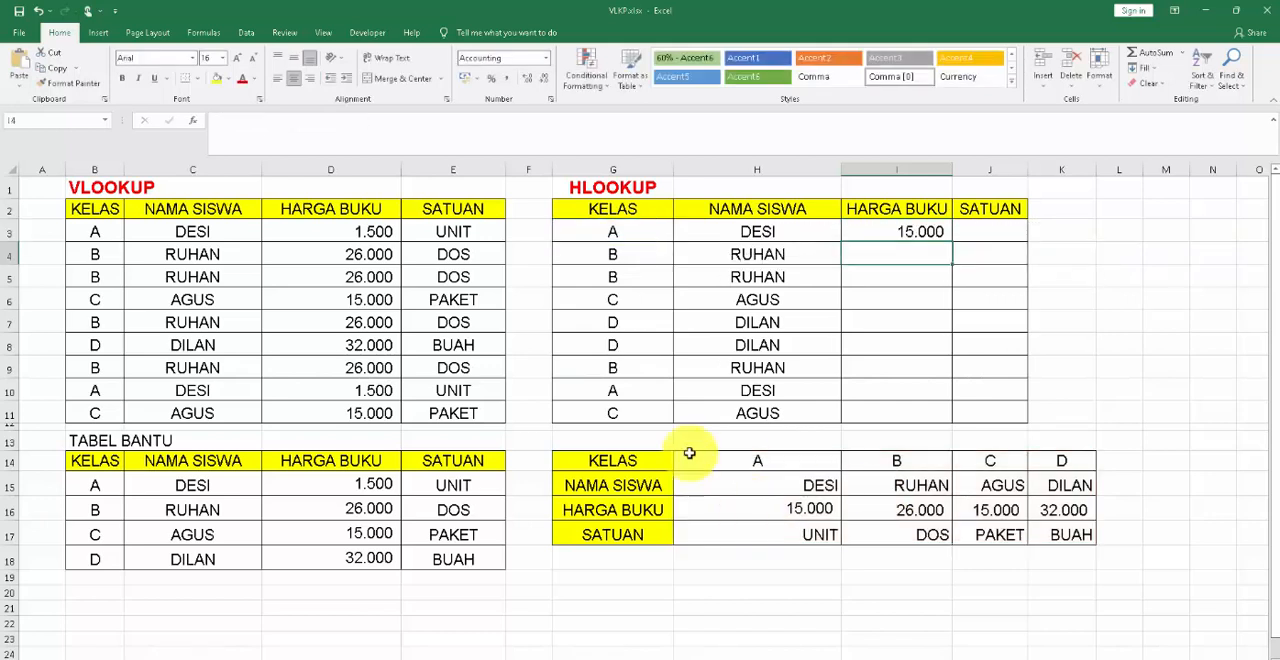
# Copy the HARGA BUKU formula from I3 down through I11.
pyautogui.click(908, 232)
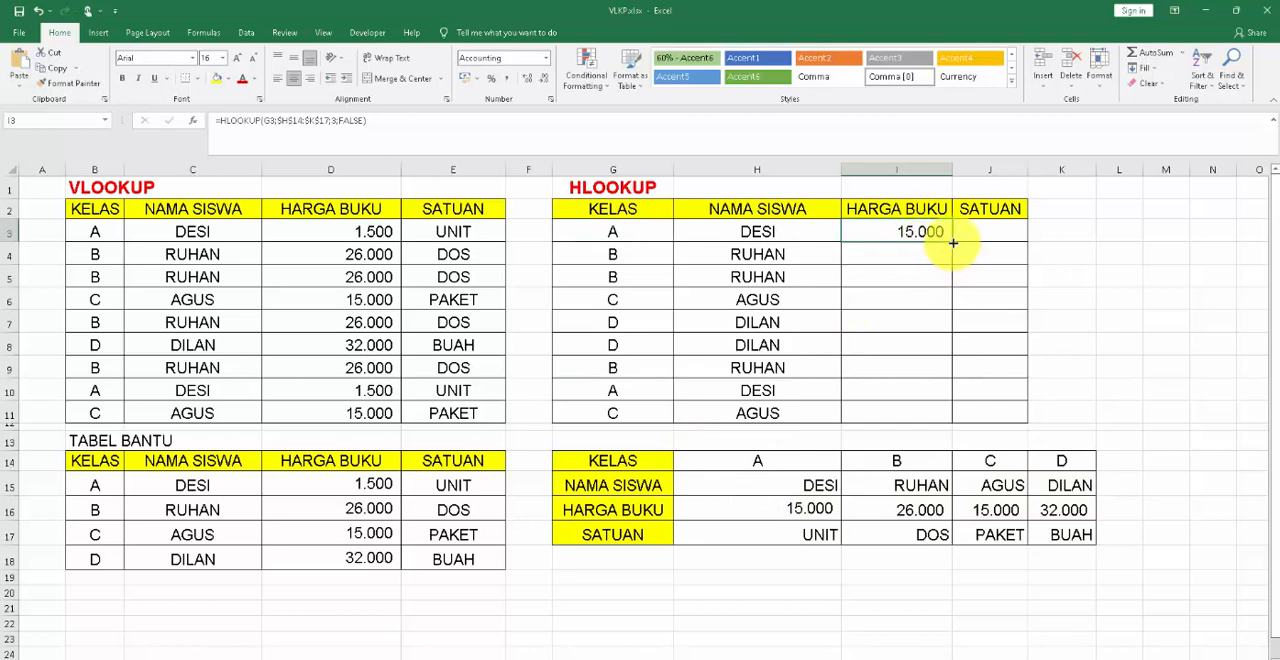
pyautogui.moveTo(953, 243); pyautogui.dragTo(950, 418)
pyautogui.click(1116, 388)
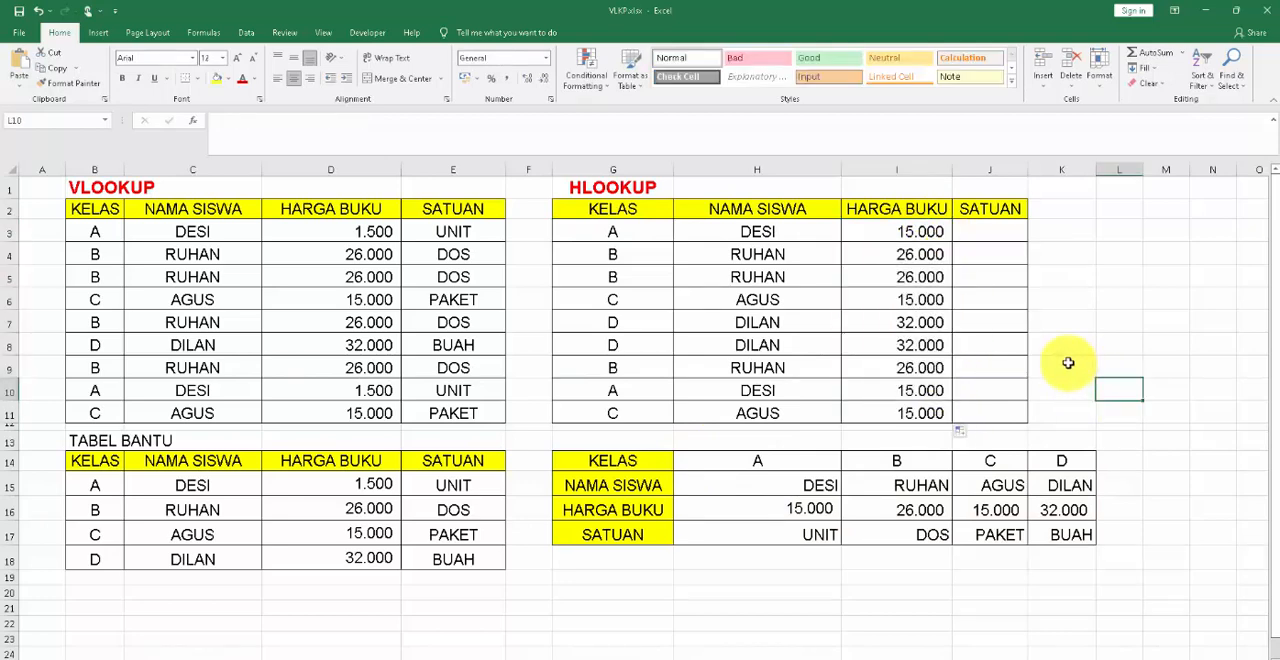
# Examine helper table cells H14 to H17 in order to determine the row index of the SATUAN row.
pyautogui.click(983, 231)
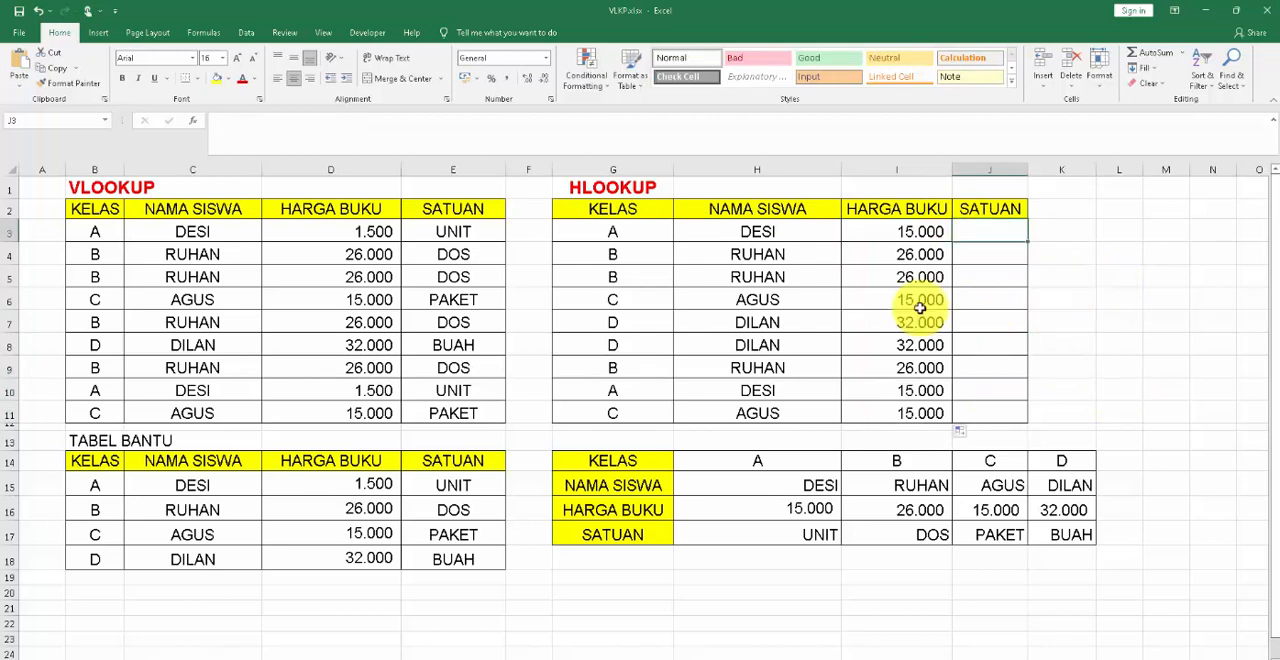
pyautogui.click(744, 536)
pyautogui.click(781, 459)
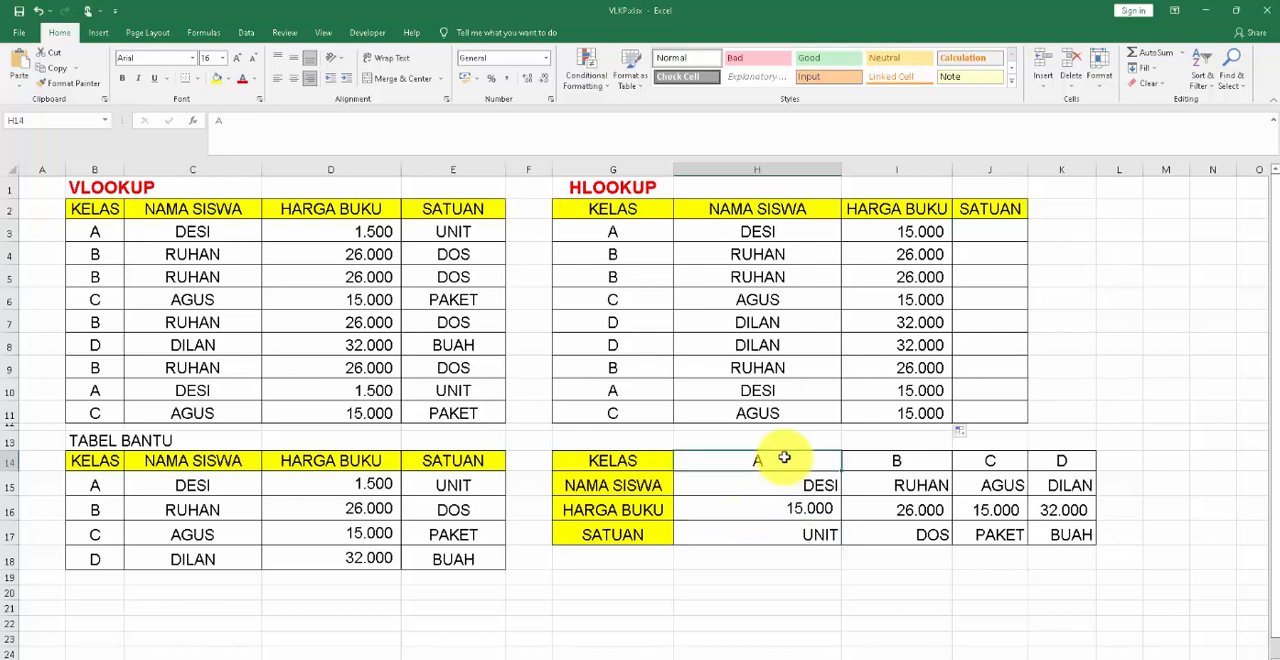
pyautogui.click(789, 488)
pyautogui.click(789, 511)
pyautogui.click(790, 537)
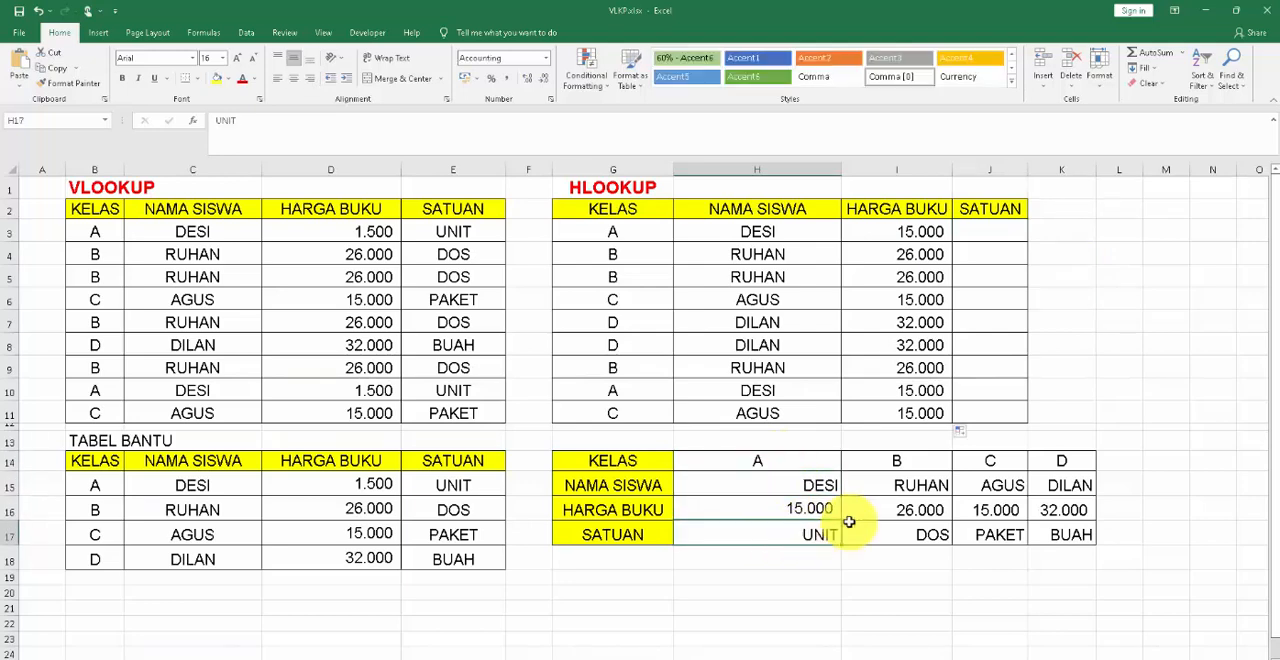
pyautogui.click(994, 232)
pyautogui.write('=')
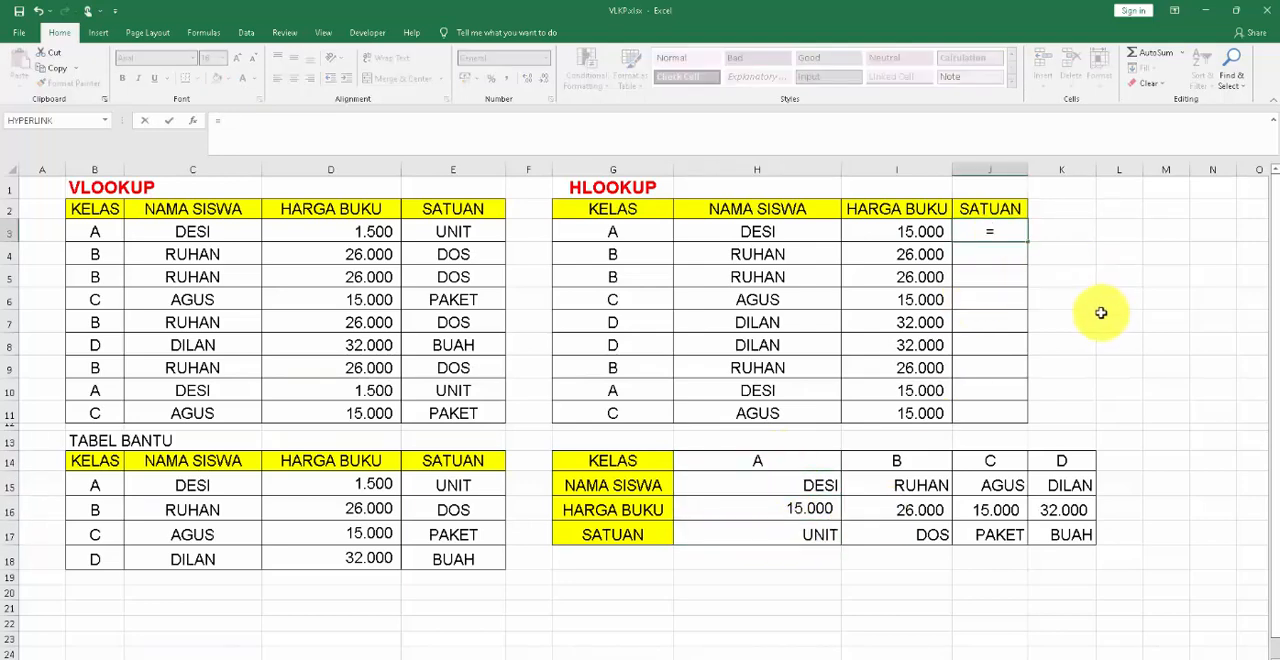
pyautogui.write('HLOO')
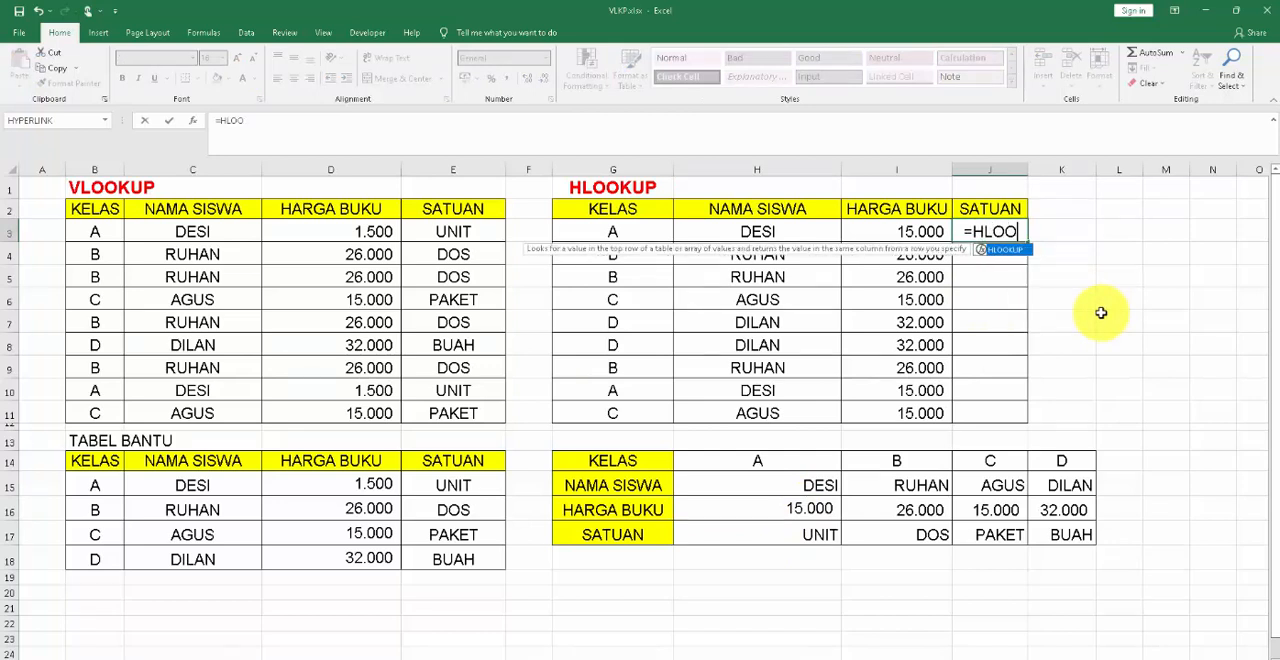
pyautogui.write('KUP(')
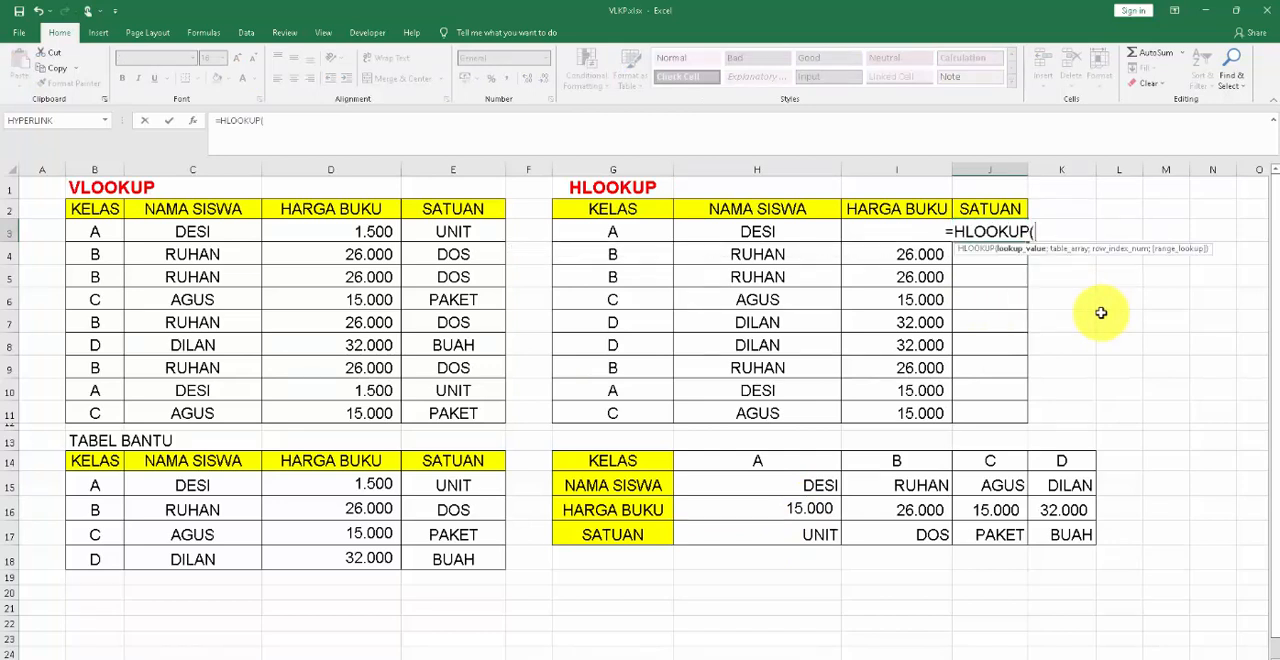
pyautogui.click(623, 237)
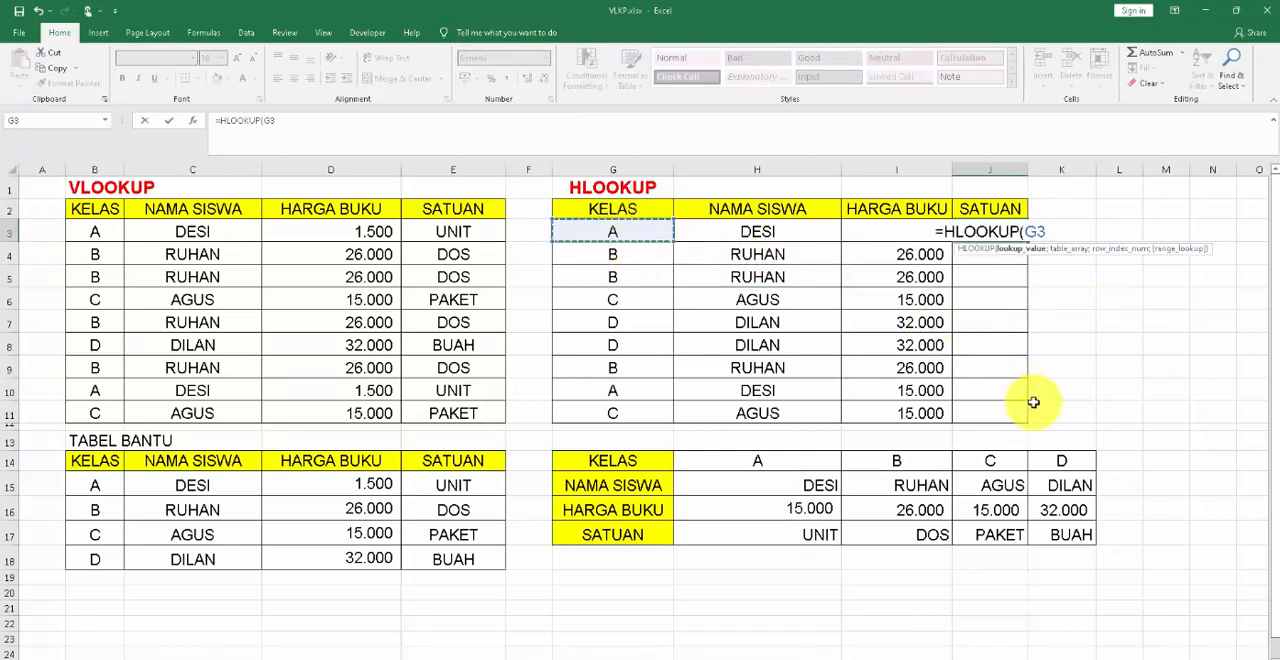
pyautogui.write(';')
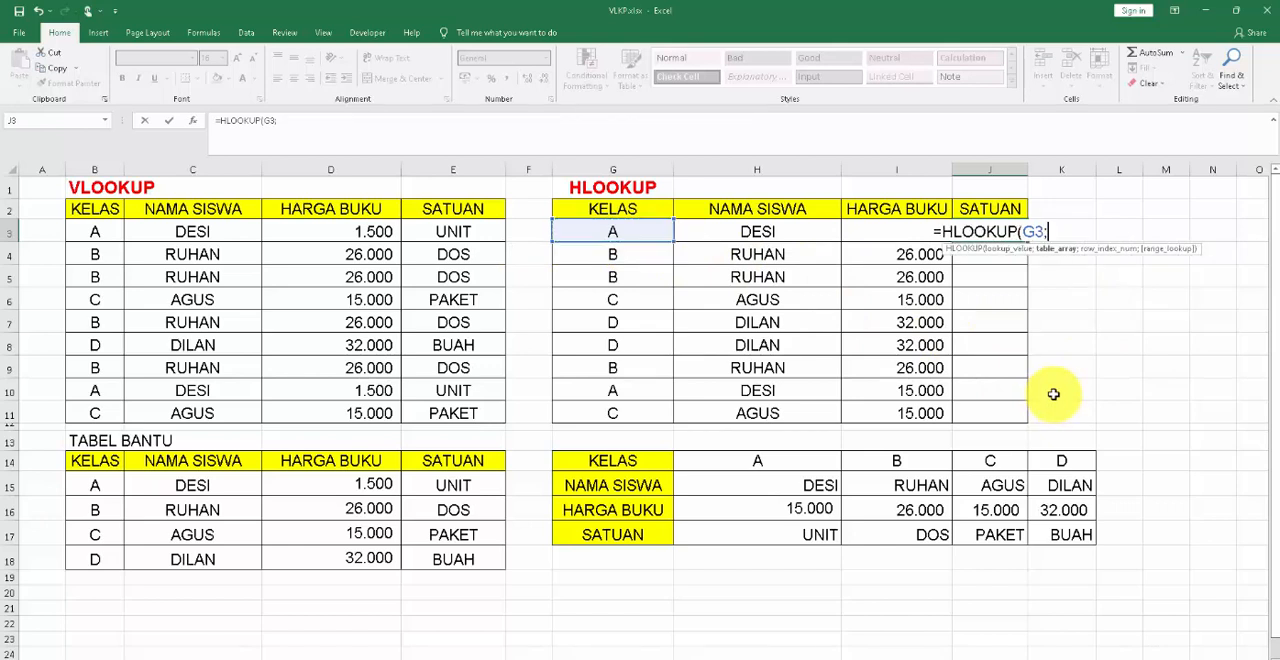
pyautogui.click(764, 460)
pyautogui.hotkey('shift', 'Right')
pyautogui.hotkey('shift', 'Right')
pyautogui.hotkey('shift', 'Right')
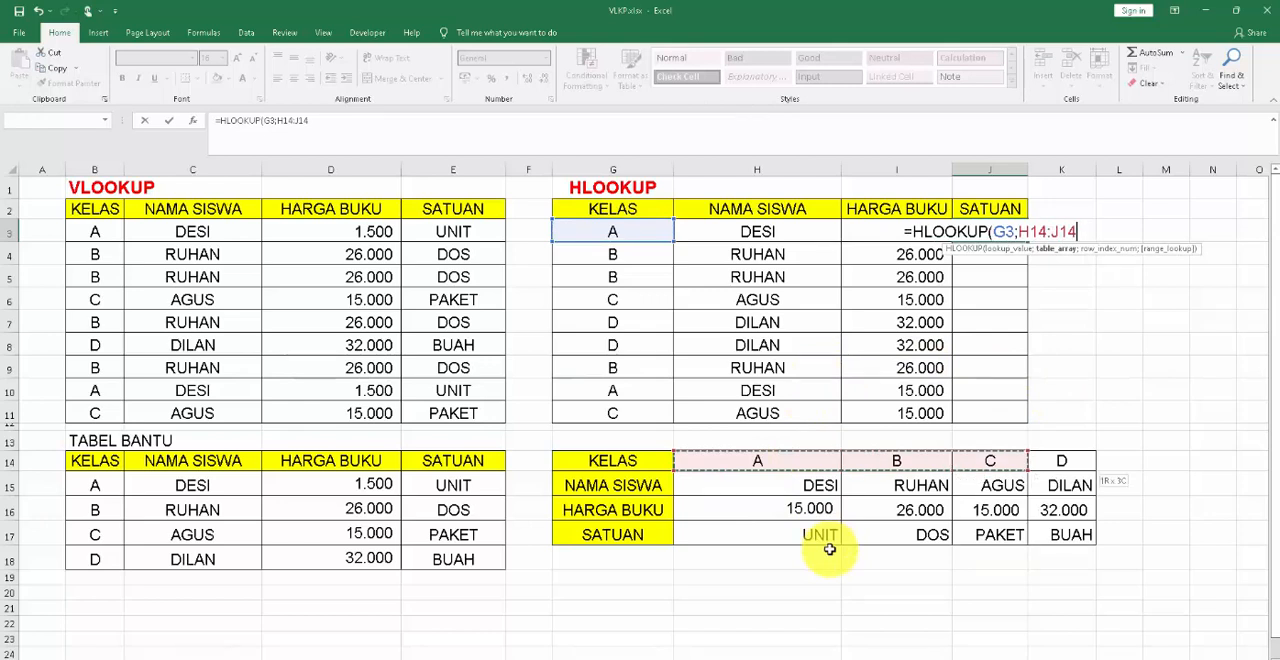
pyautogui.hotkey('shift', 'Down')
pyautogui.hotkey('shift', 'Down')
pyautogui.hotkey('shift', 'Down')
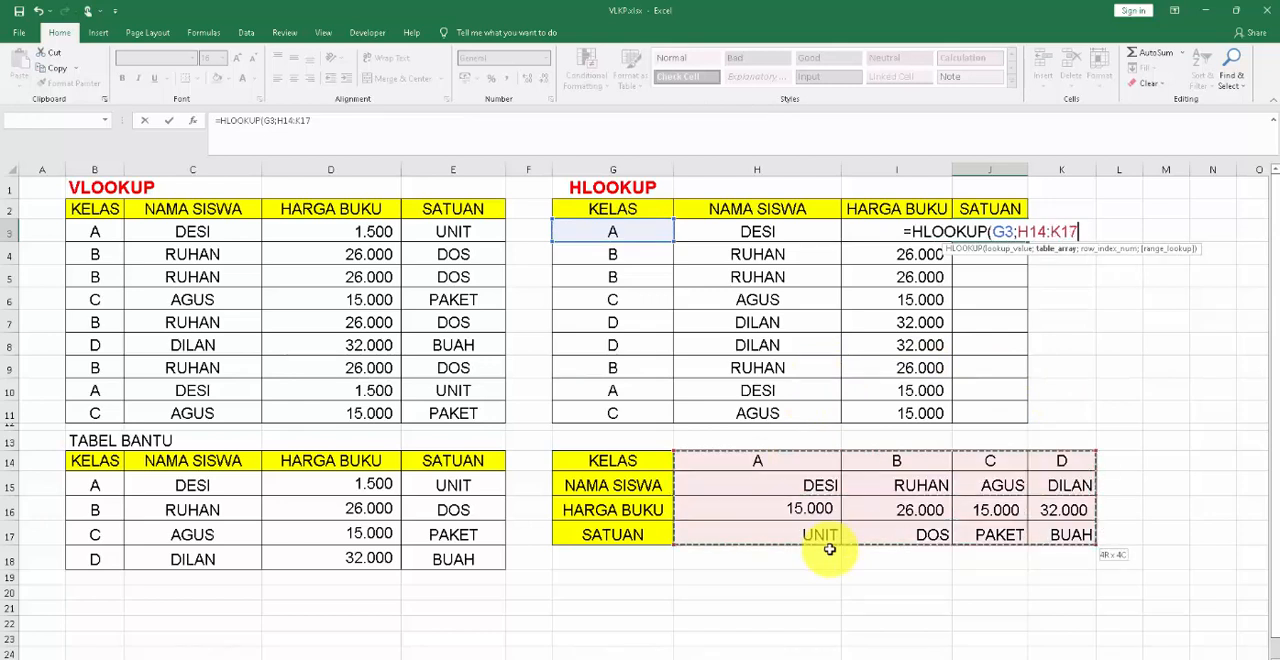
pyautogui.write(';')
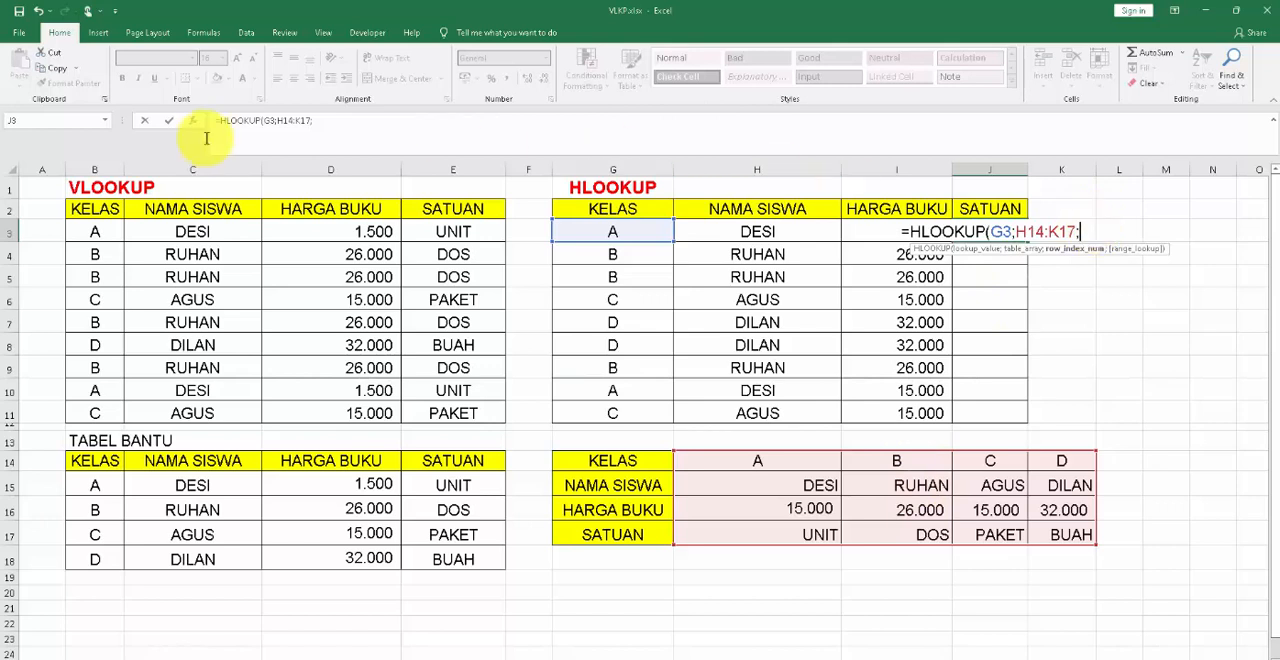
pyautogui.click(335, 120)
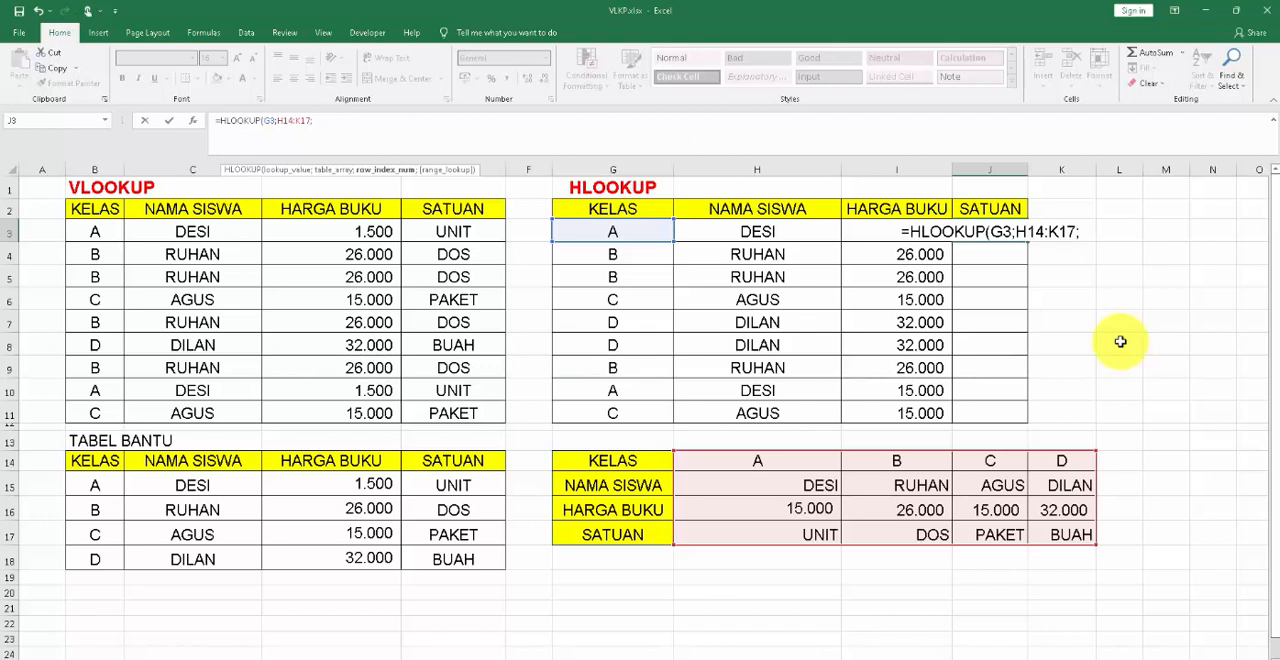
pyautogui.press('BackSpace')
pyautogui.press('BackSpace')
pyautogui.press('BackSpace')
pyautogui.press('BackSpace')
pyautogui.press('BackSpace')
pyautogui.press('BackSpace')
pyautogui.press('BackSpace')
pyautogui.press('BackSpace')
pyautogui.press('BackSpace')
pyautogui.press('BackSpace')
pyautogui.press('BackSpace')
pyautogui.press('BackSpace')
pyautogui.press('BackSpace')
pyautogui.press('BackSpace')
pyautogui.press('BackSpace')
pyautogui.press('BackSpace')
pyautogui.press('BackSpace')
pyautogui.press('BackSpace')
pyautogui.press('BackSpace')
pyautogui.press('BackSpace')
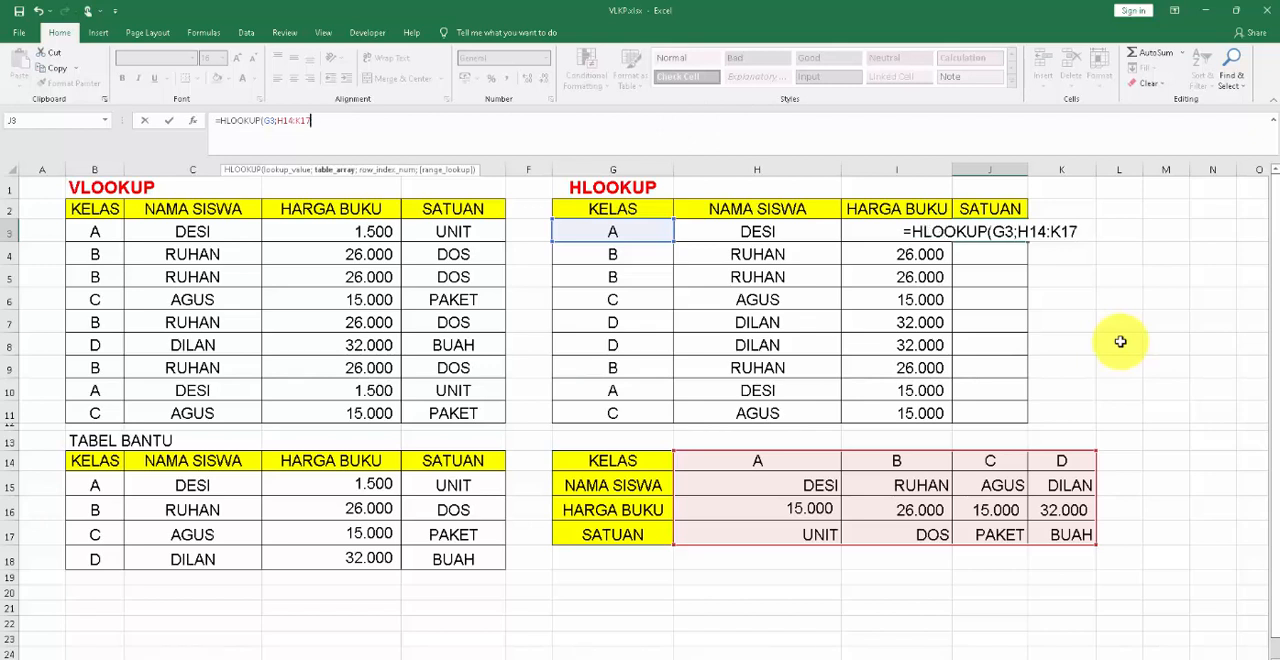
pyautogui.press('Escape')
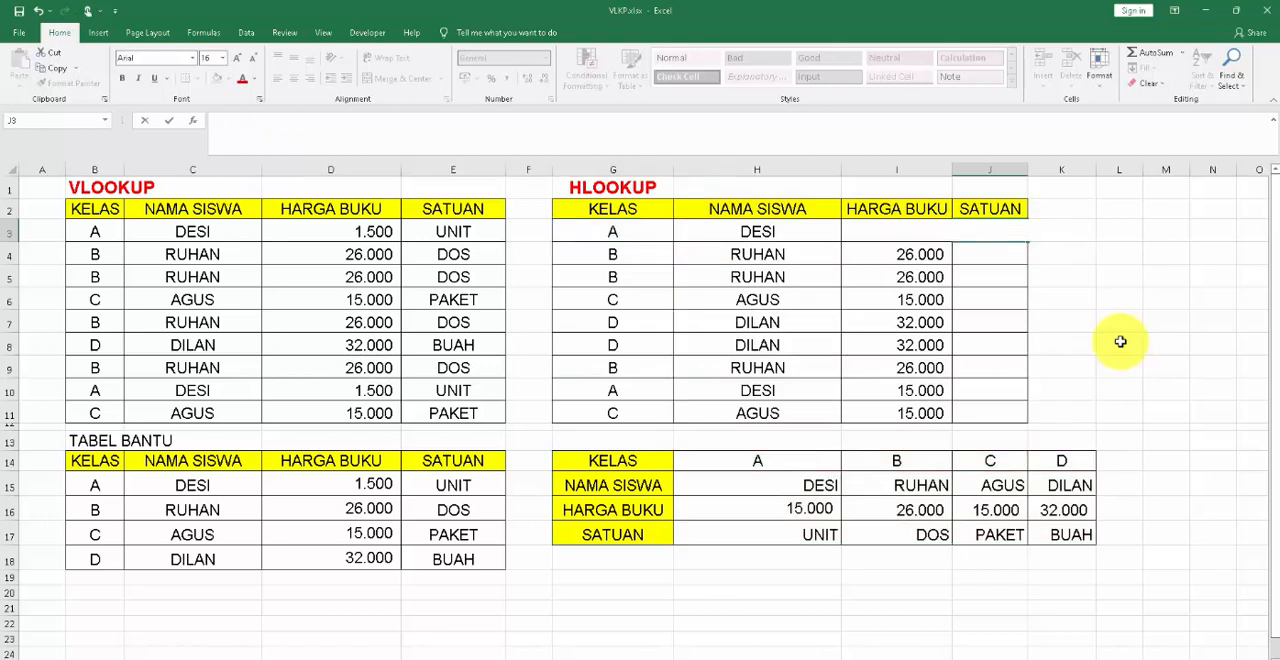
# Start an HLOOKUP formula in J3, the first SATUAN cell, with class cell G3 as the lookup value.
pyautogui.write('=')
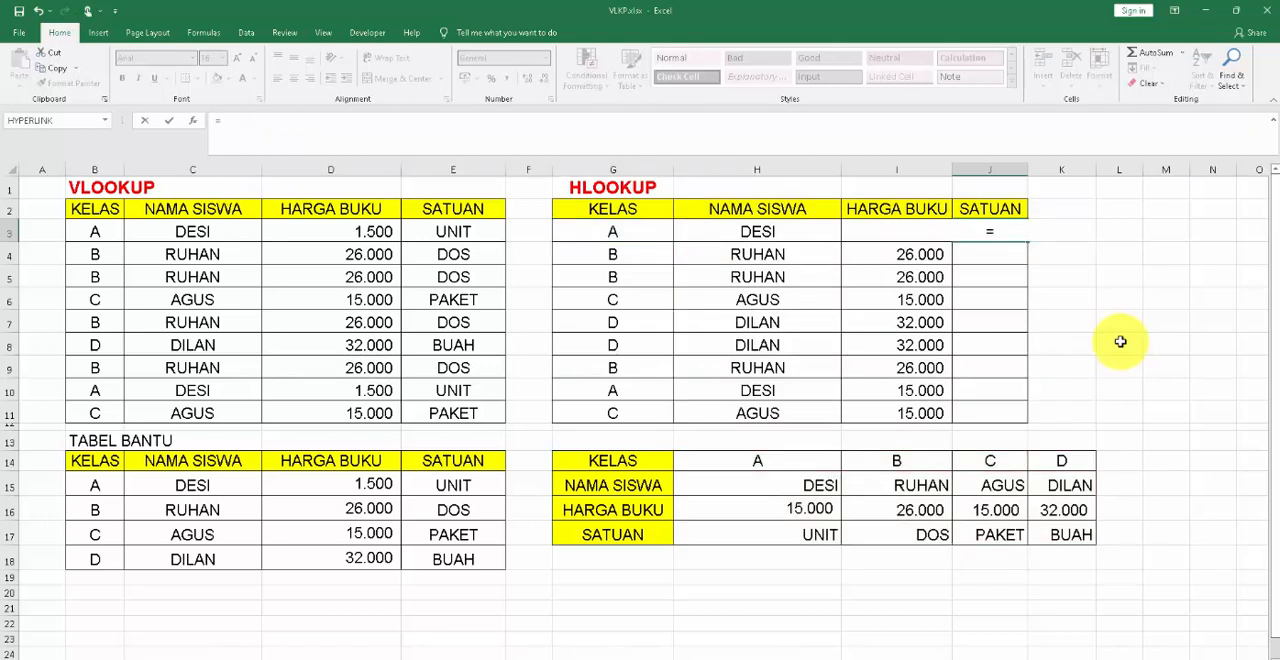
pyautogui.write('HLOOK')
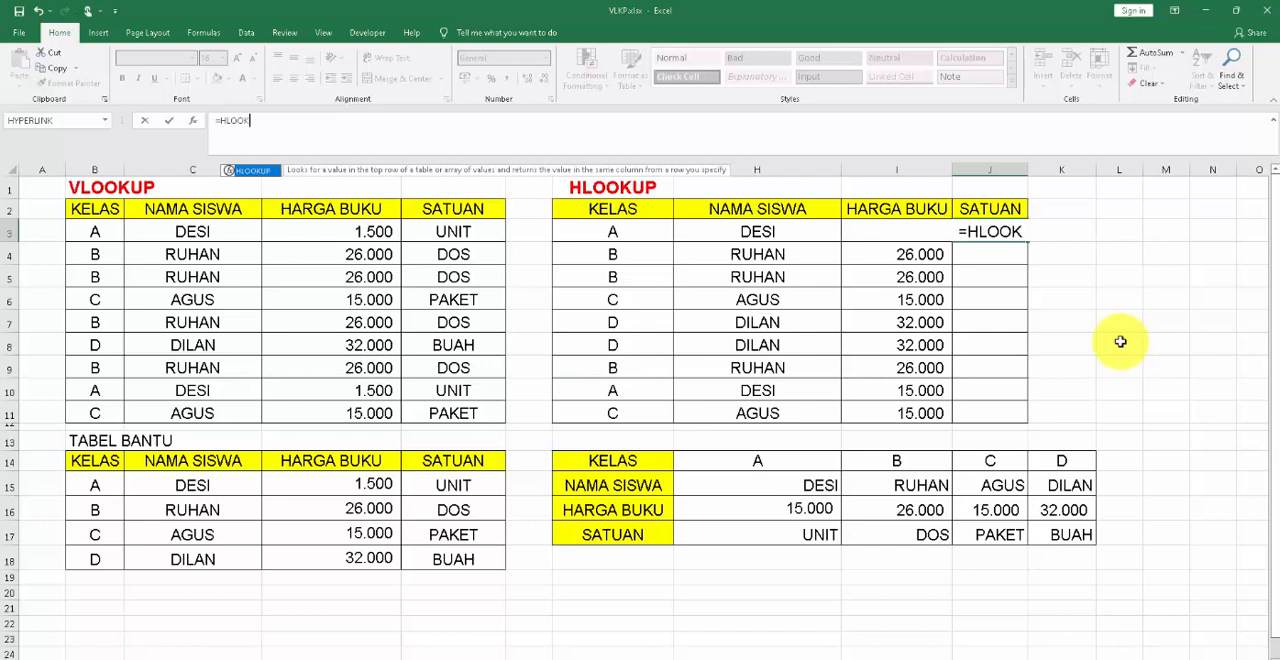
pyautogui.write('UP(')
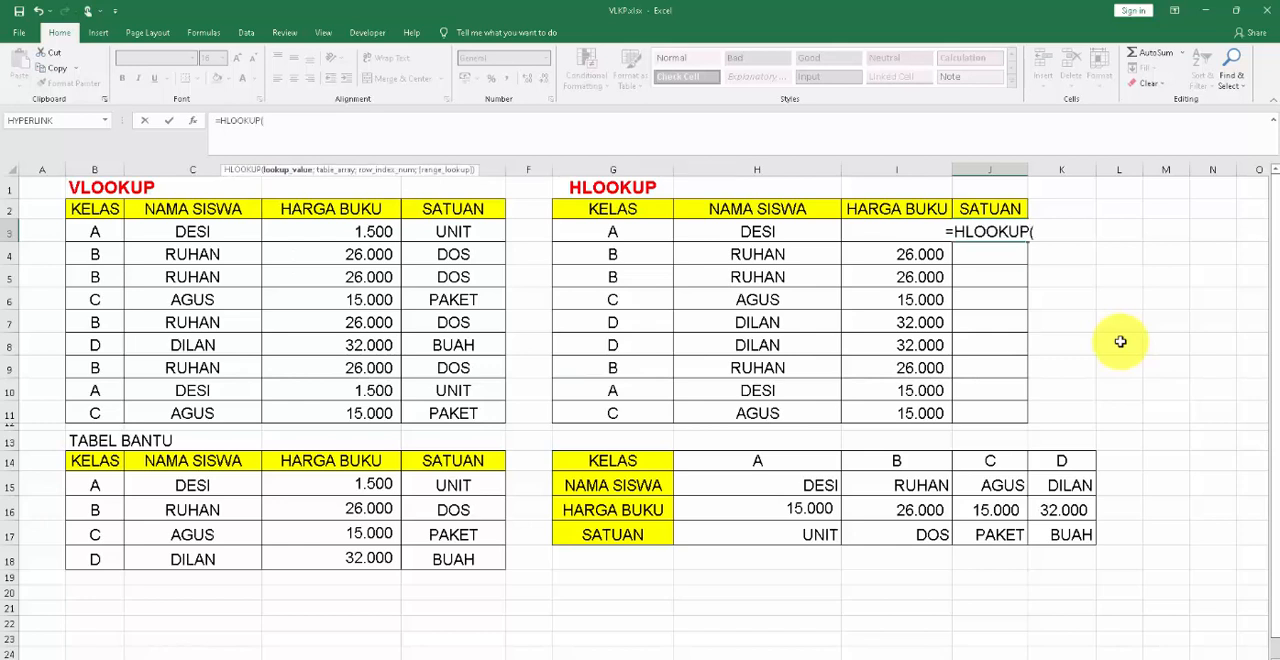
pyautogui.click(585, 231)
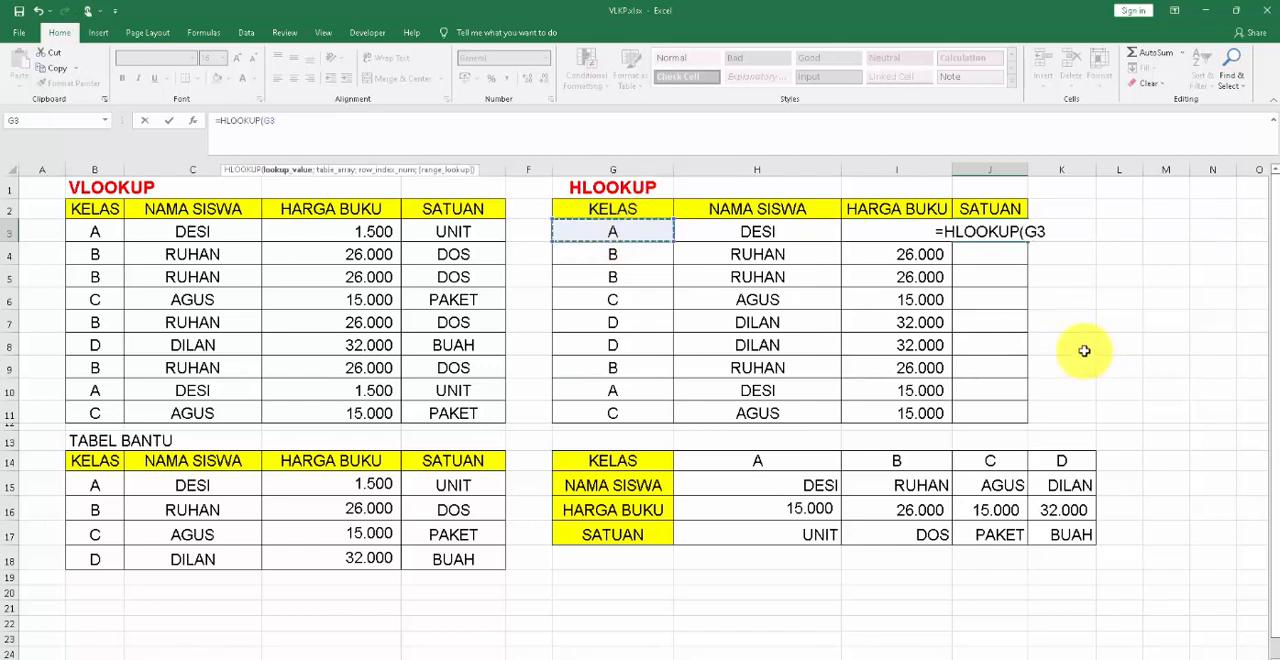
pyautogui.write(';')
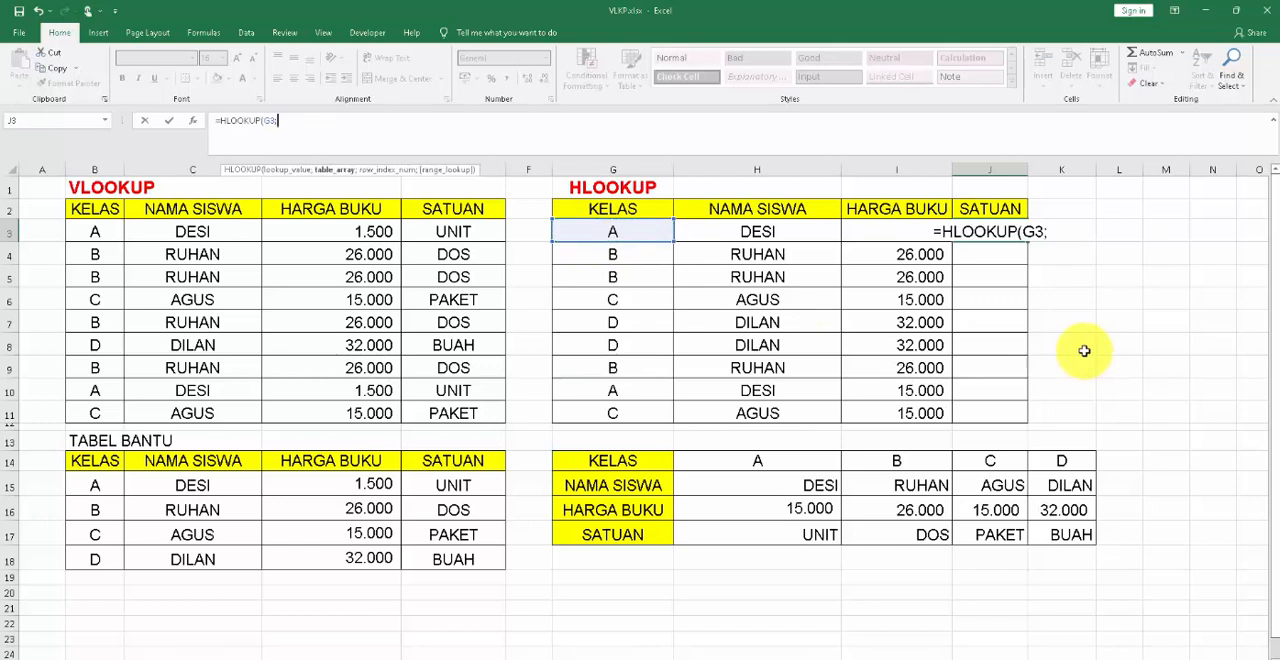
# Set the J3 formula's table array to the helper table range as the absolute reference $H$14:$K$17.
pyautogui.click(757, 462)
pyautogui.hotkey('shift', 'Right')
pyautogui.hotkey('shift', 'Right')
pyautogui.hotkey('shift', 'Right')
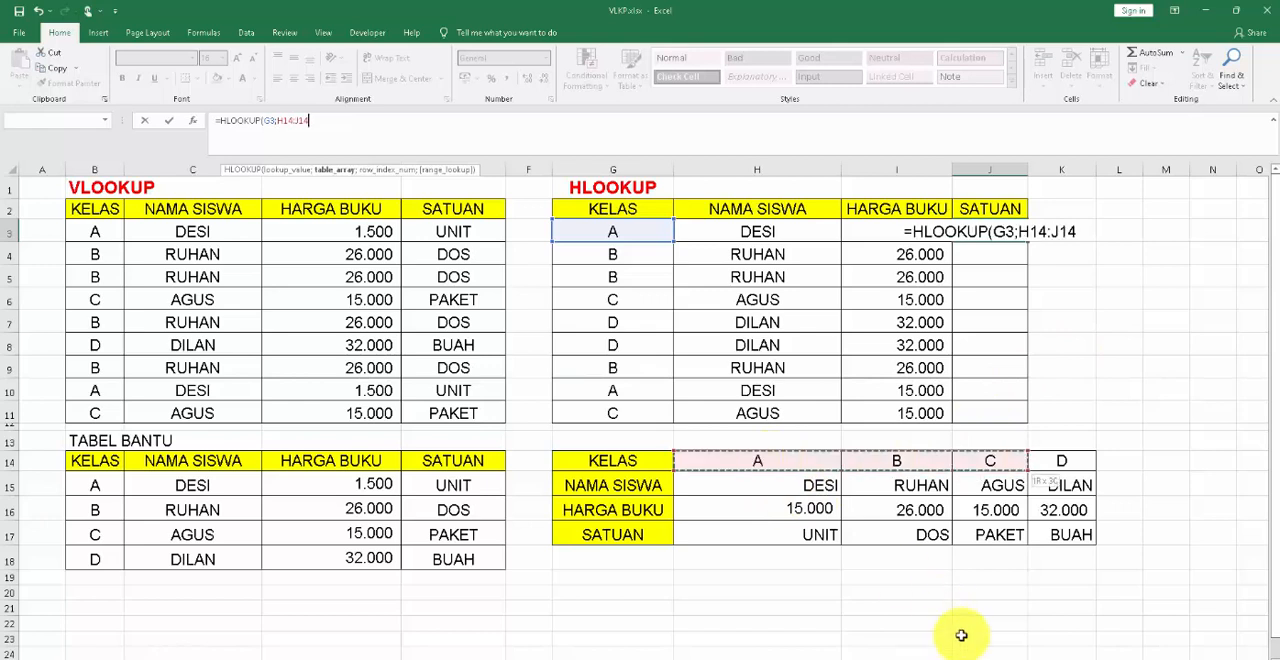
pyautogui.hotkey('shift', 'Down')
pyautogui.hotkey('shift', 'Down')
pyautogui.hotkey('shift', 'Down')
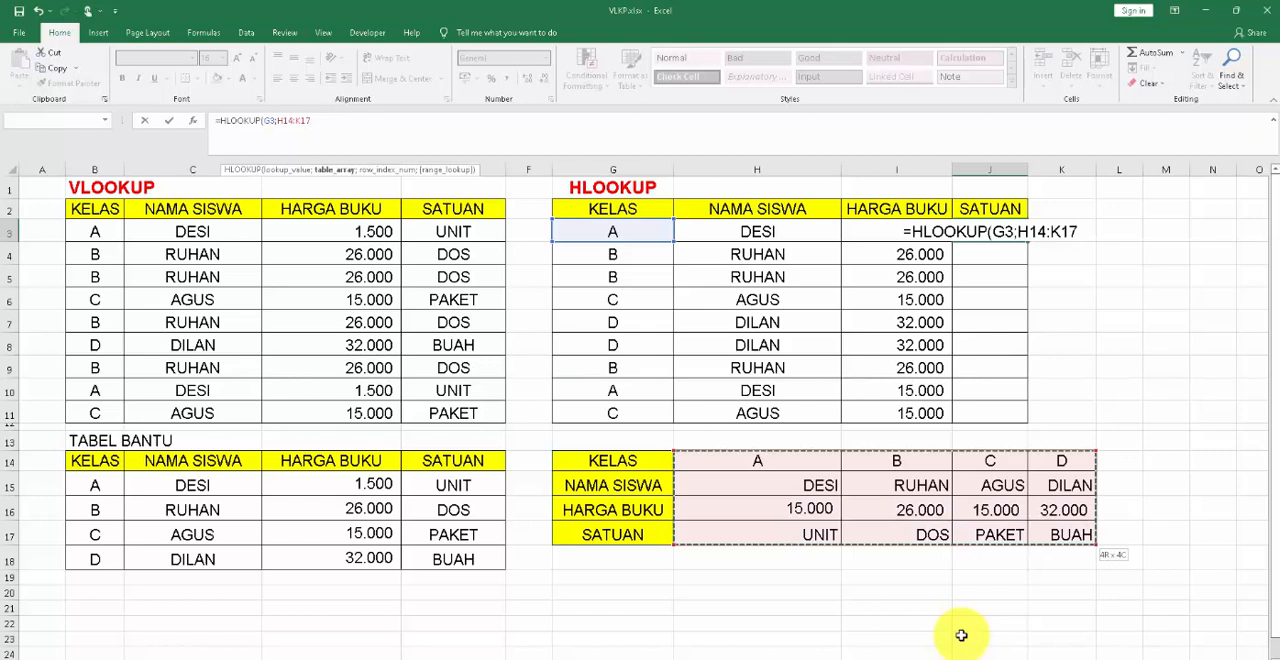
pyautogui.press('F4')
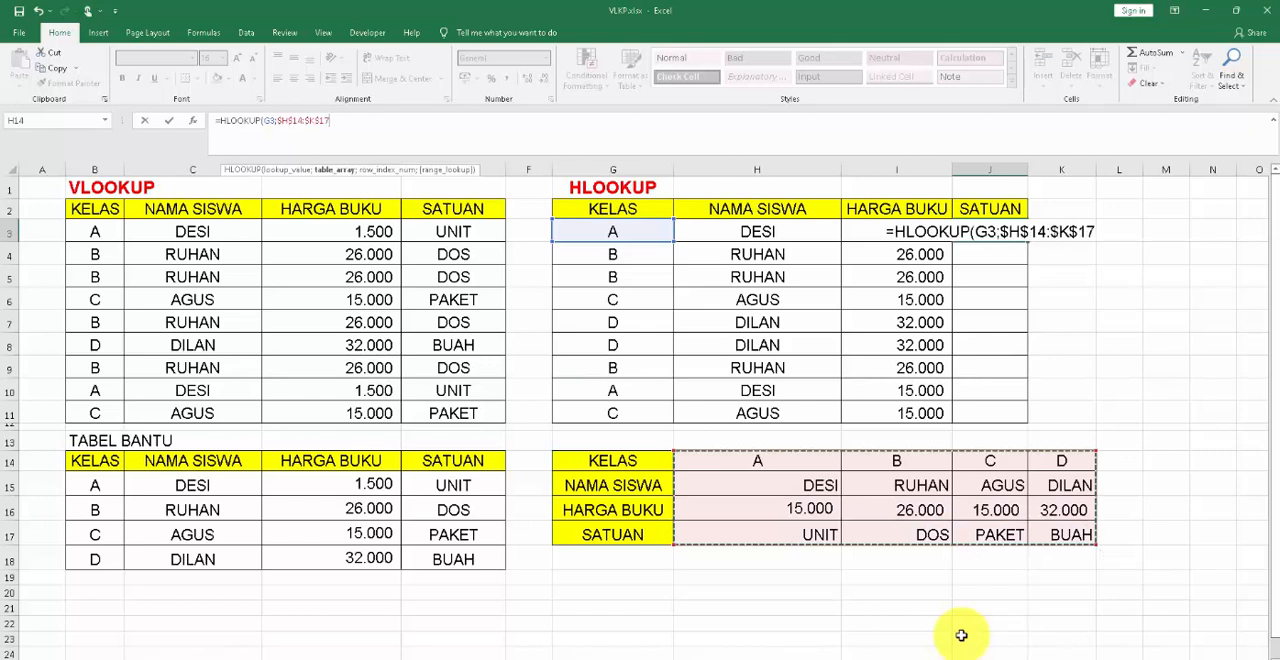
pyautogui.write(';')
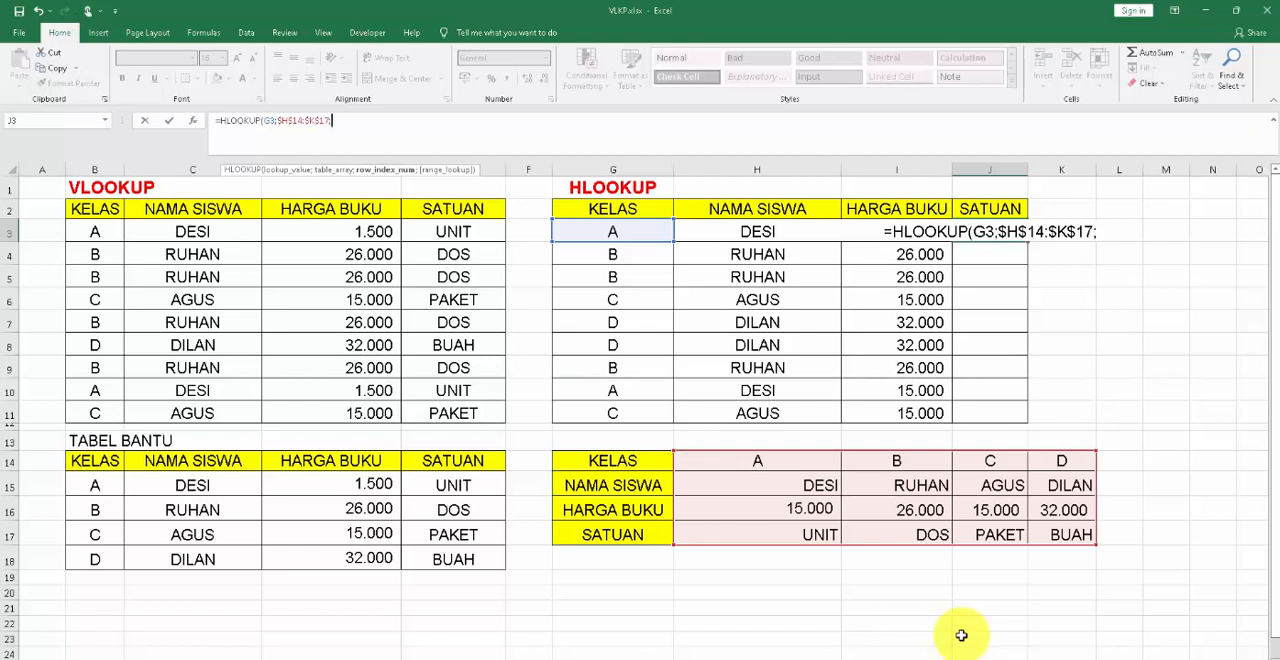
pyautogui.write('4')
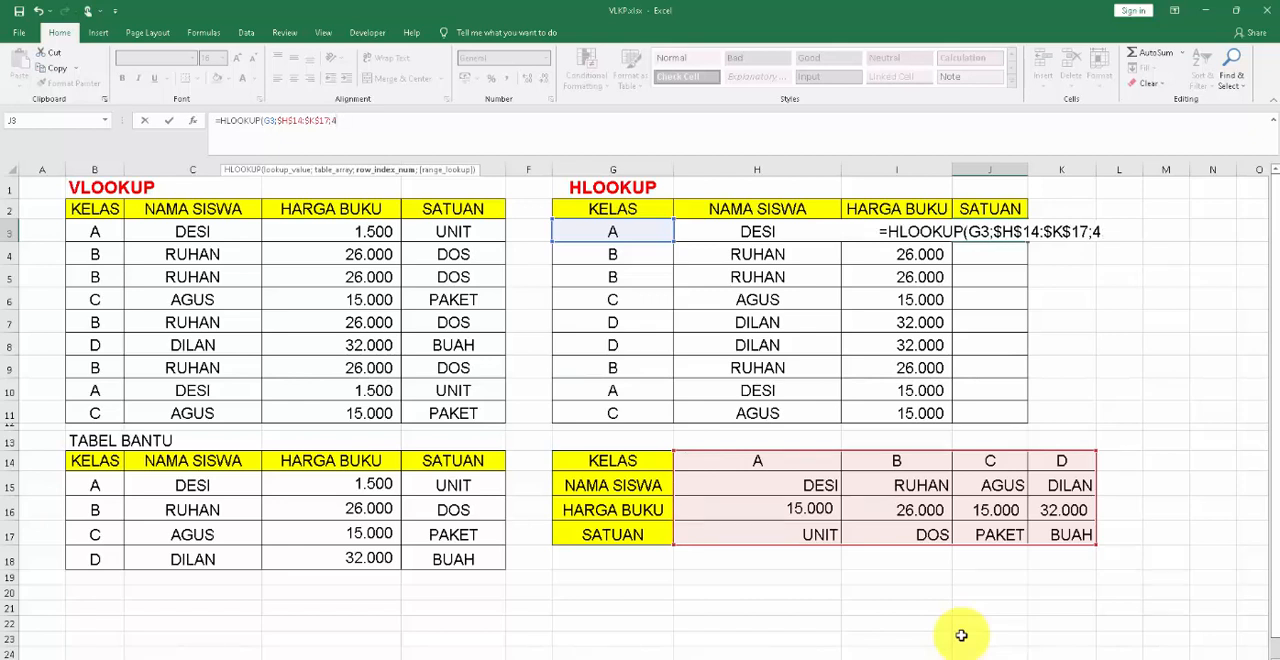
pyautogui.write(';')
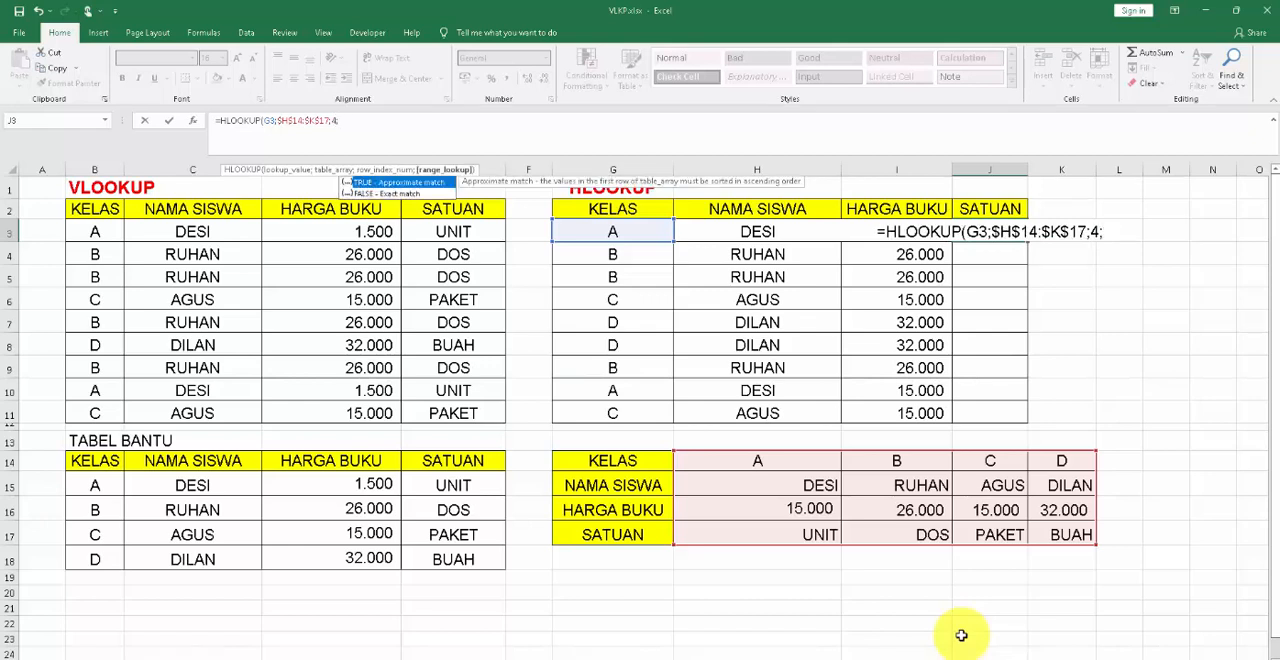
pyautogui.write('FALSE')
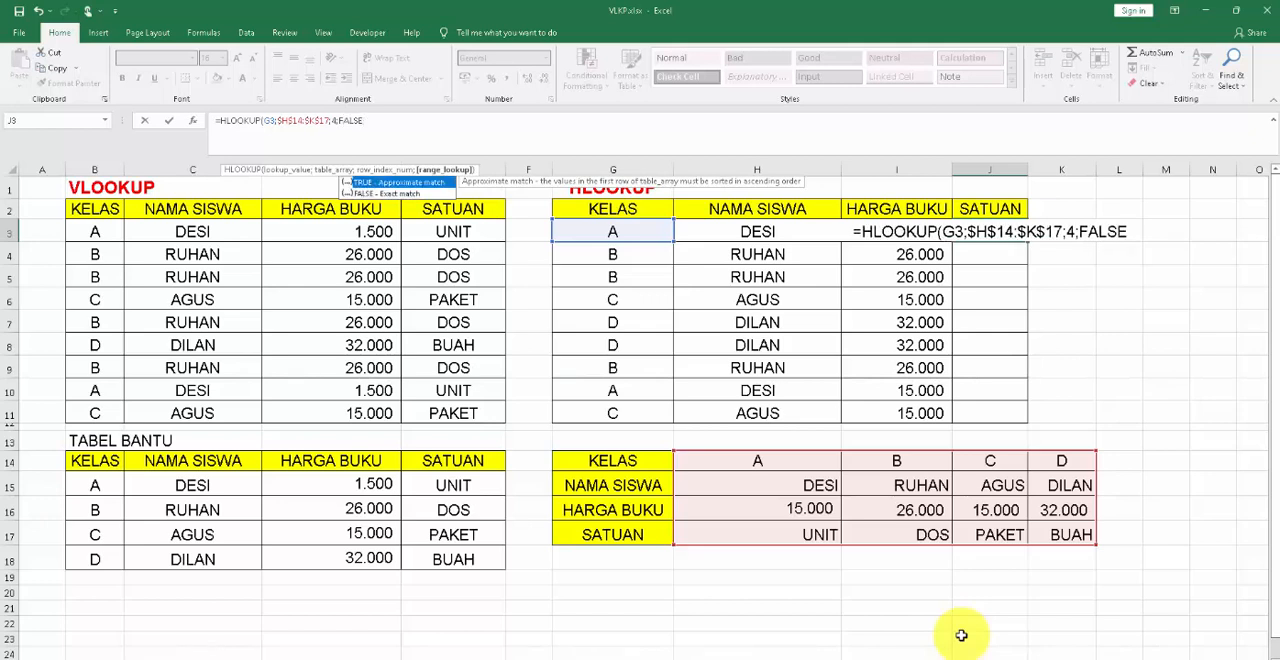
pyautogui.write(')')
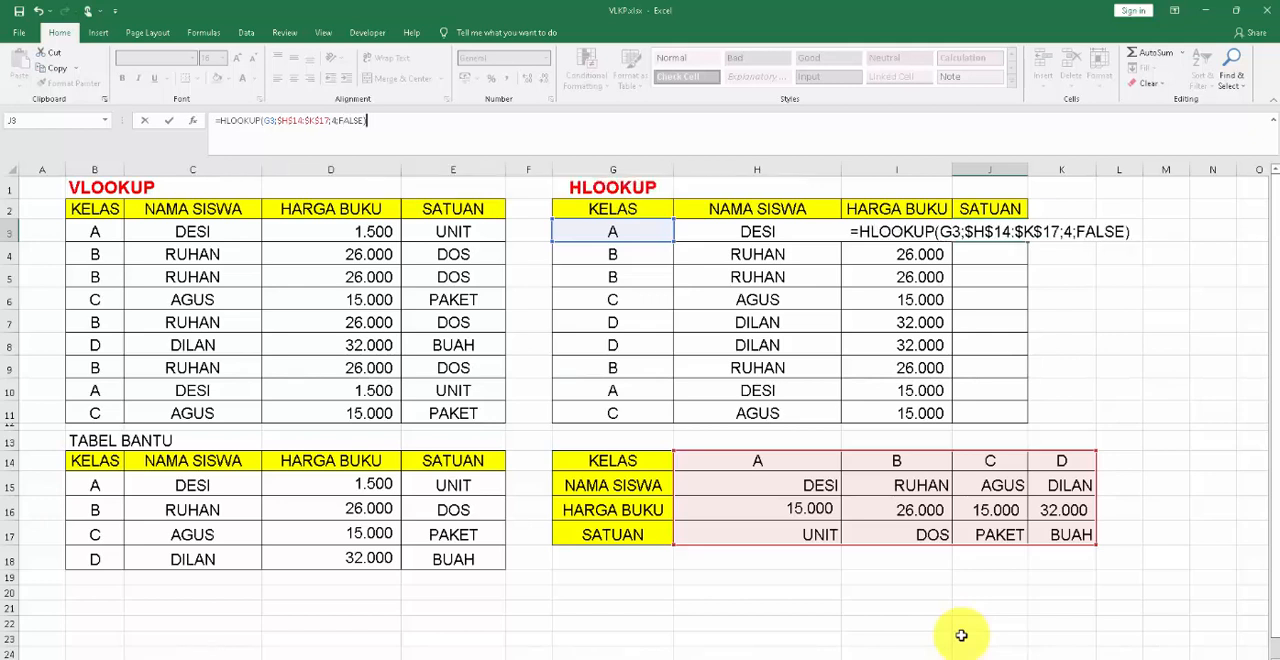
# Complete the HLOOKUP formula in J3 with row index 4 and FALSE for an exact match.
pyautogui.press('Return')
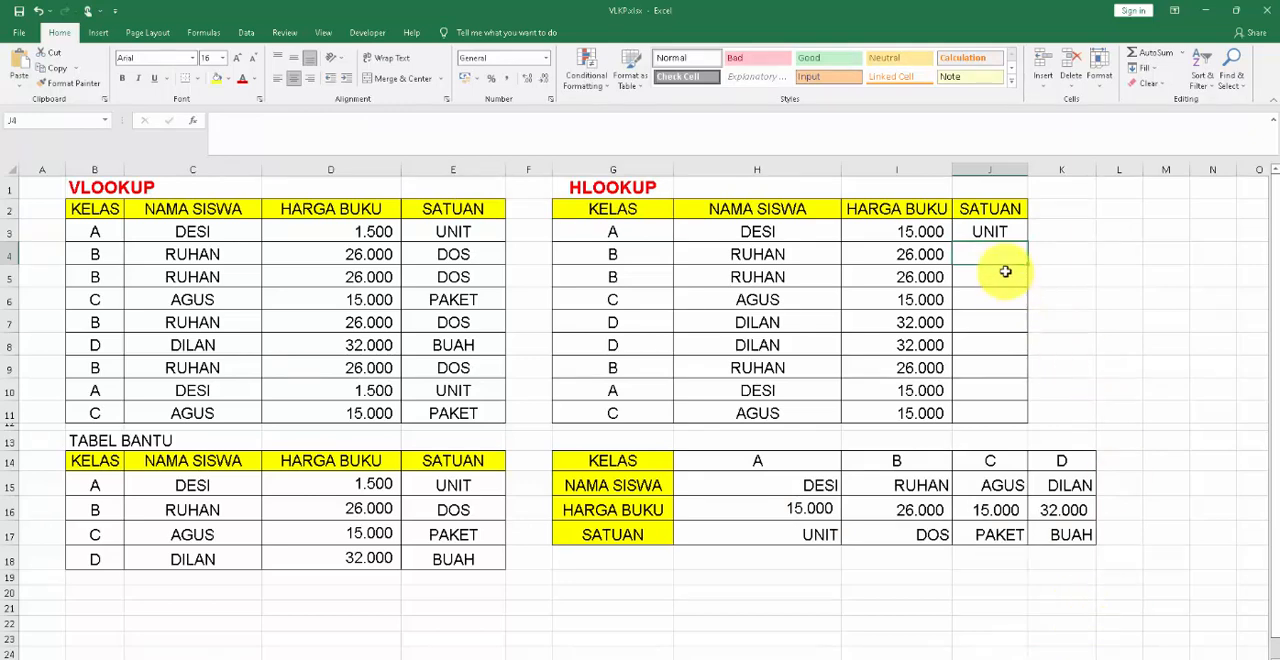
# Copy the SATUAN formula from J3 down through J11.
pyautogui.click(1015, 235)
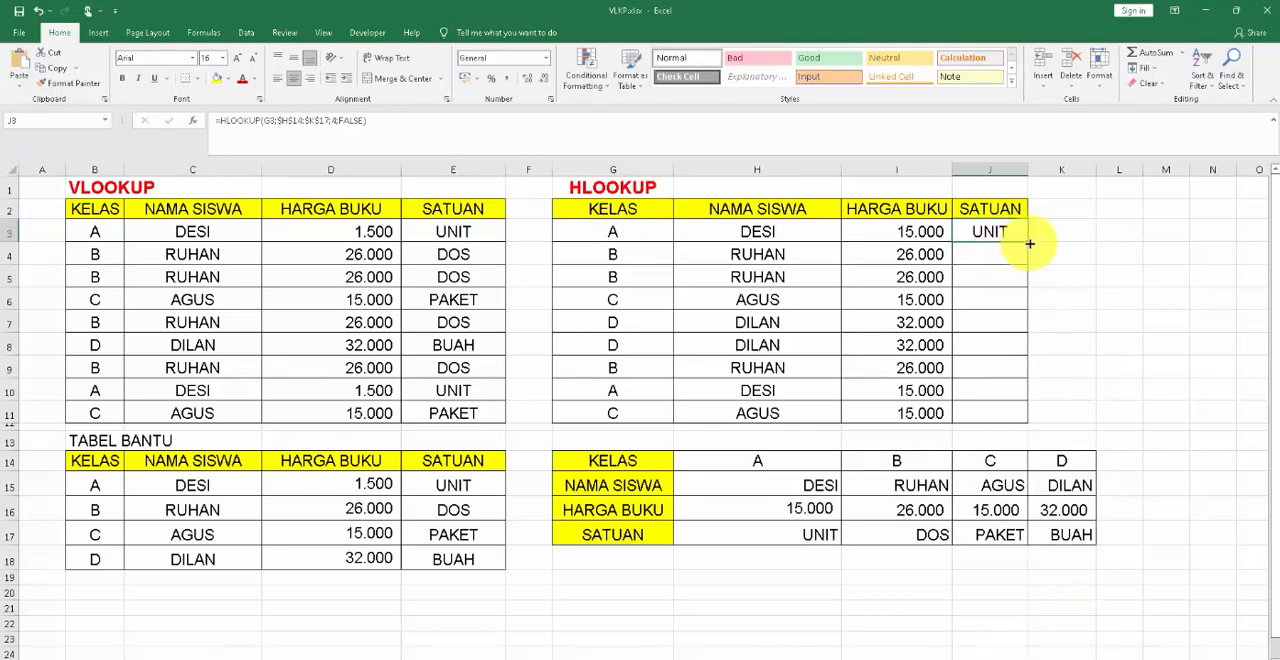
pyautogui.moveTo(1029, 243); pyautogui.dragTo(1022, 413)
pyautogui.click(1040, 414)
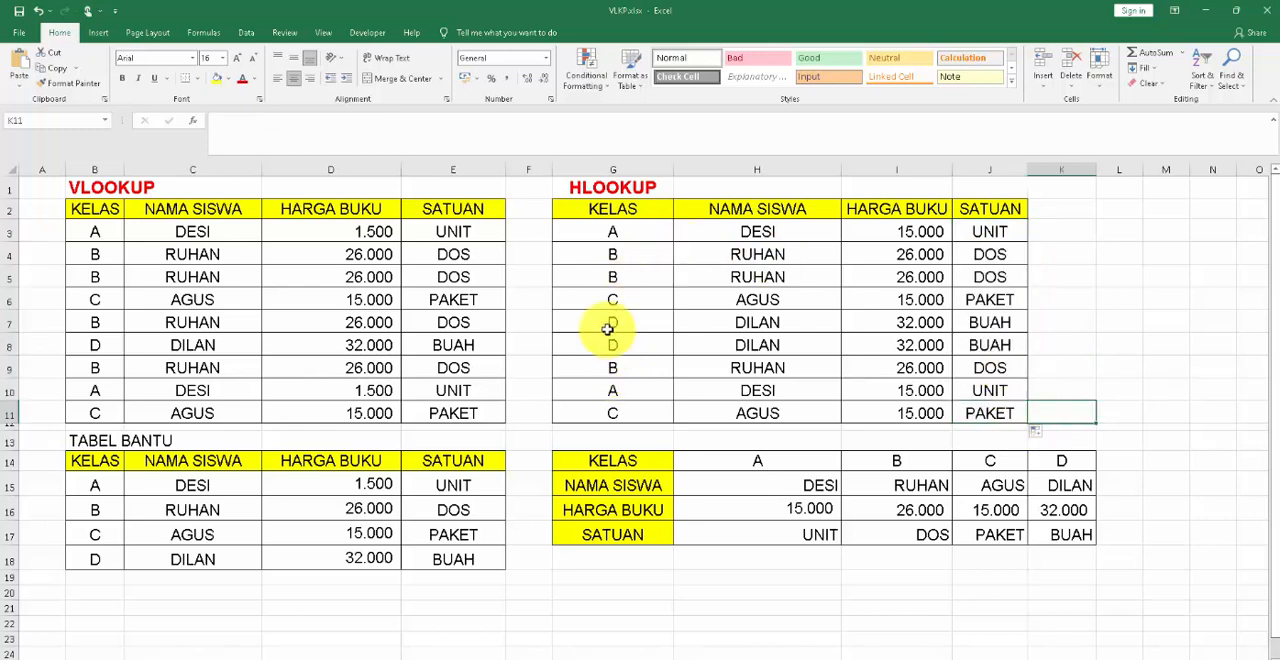
# Change the class in G6 of the HLOOKUP table to A and check the student name formula in H6.
pyautogui.click(600, 300)
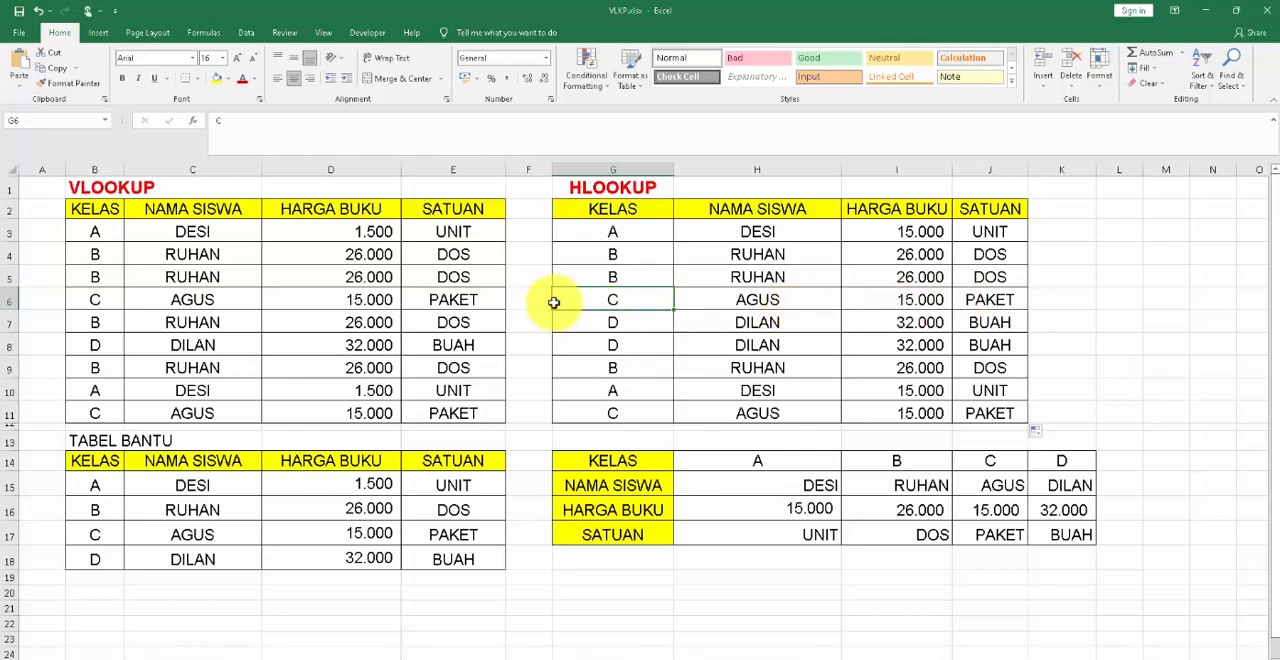
pyautogui.write('A')
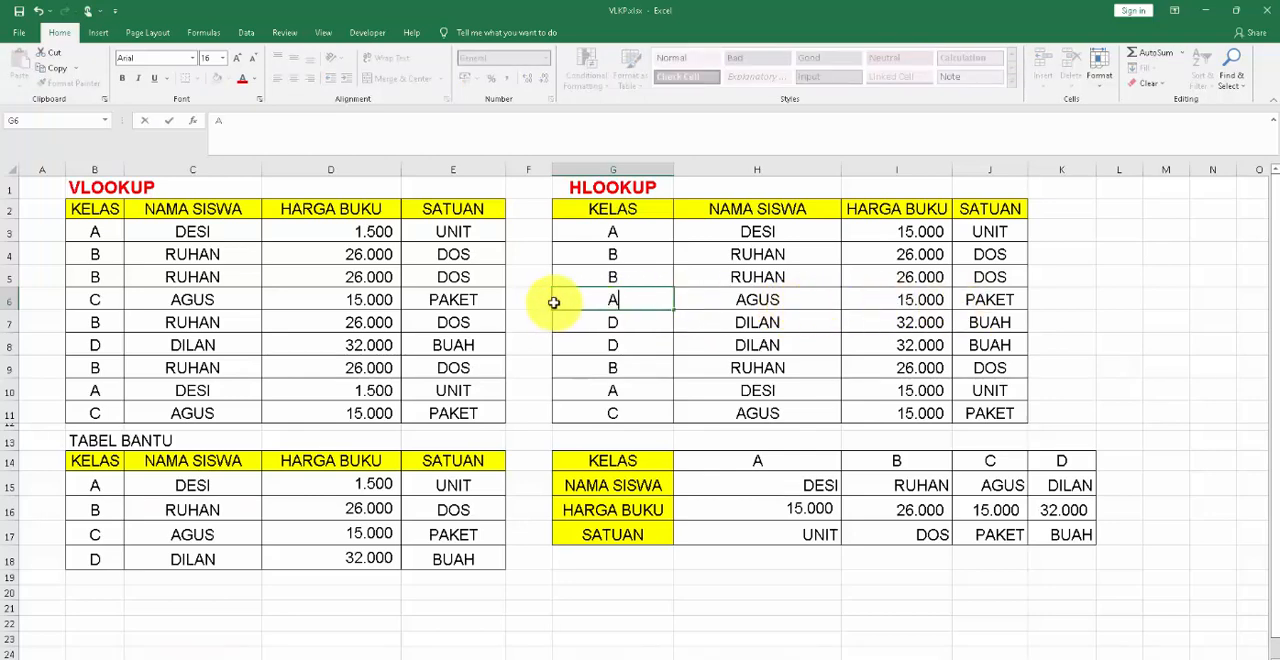
pyautogui.press('Return')
pyautogui.click(760, 299)
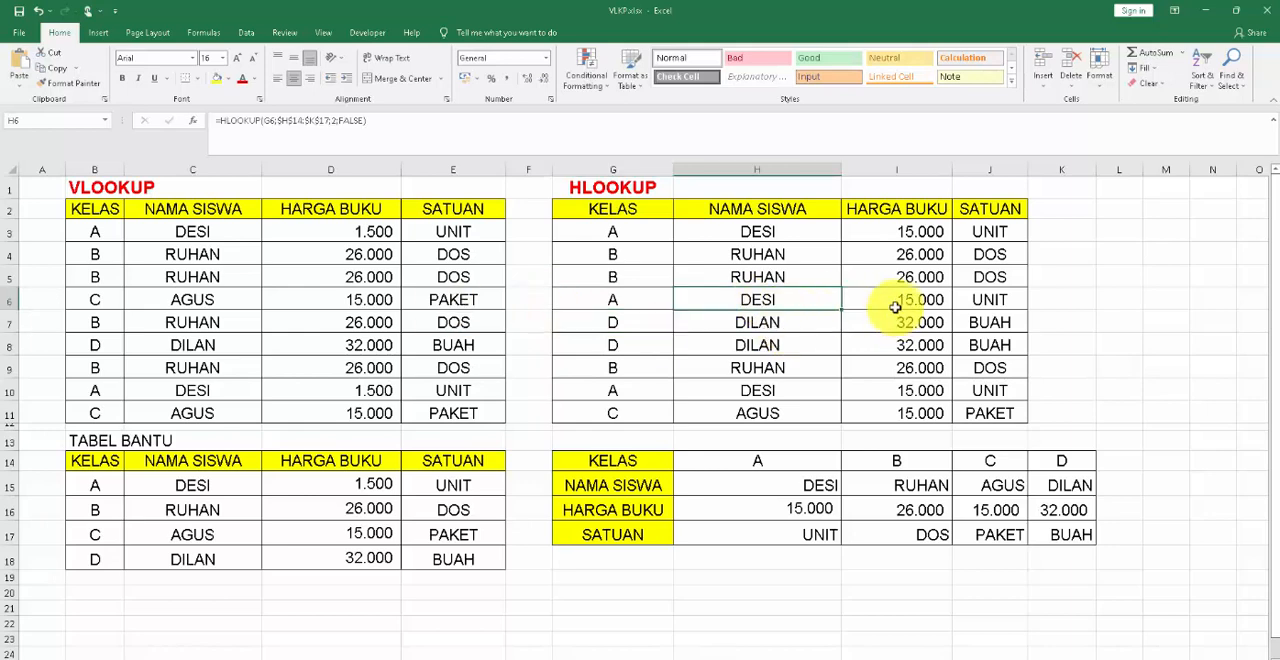
pyautogui.click(1035, 304)
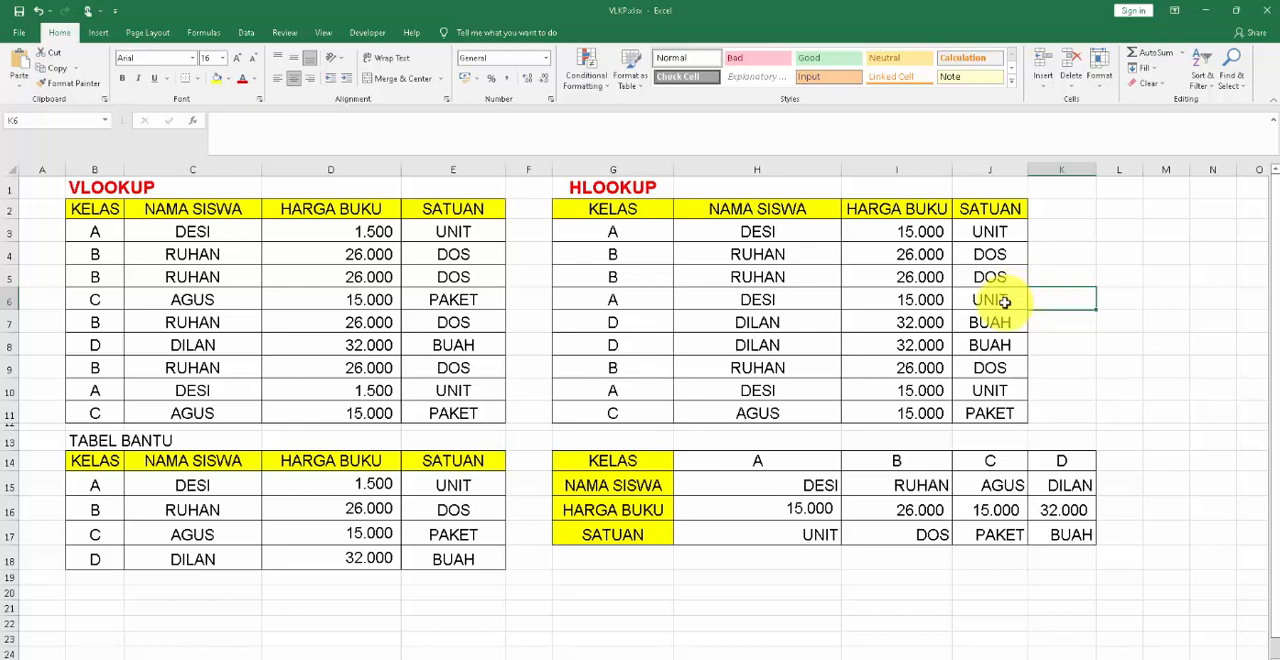
pyautogui.hotkey('ctrl', 'z')
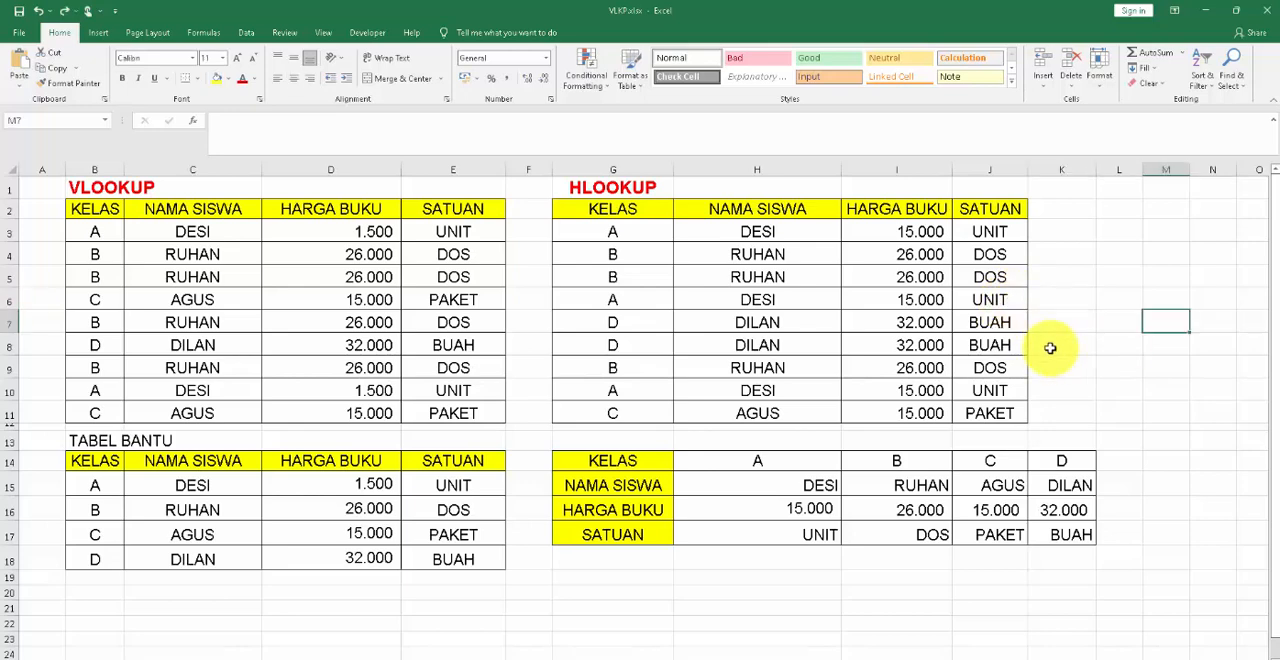
# Remove the FALSE argument from the SATUAN formula in J3 so it reads =HLOOKUP(G3;$H$14:$K$17;4).
pyautogui.click(996, 231)
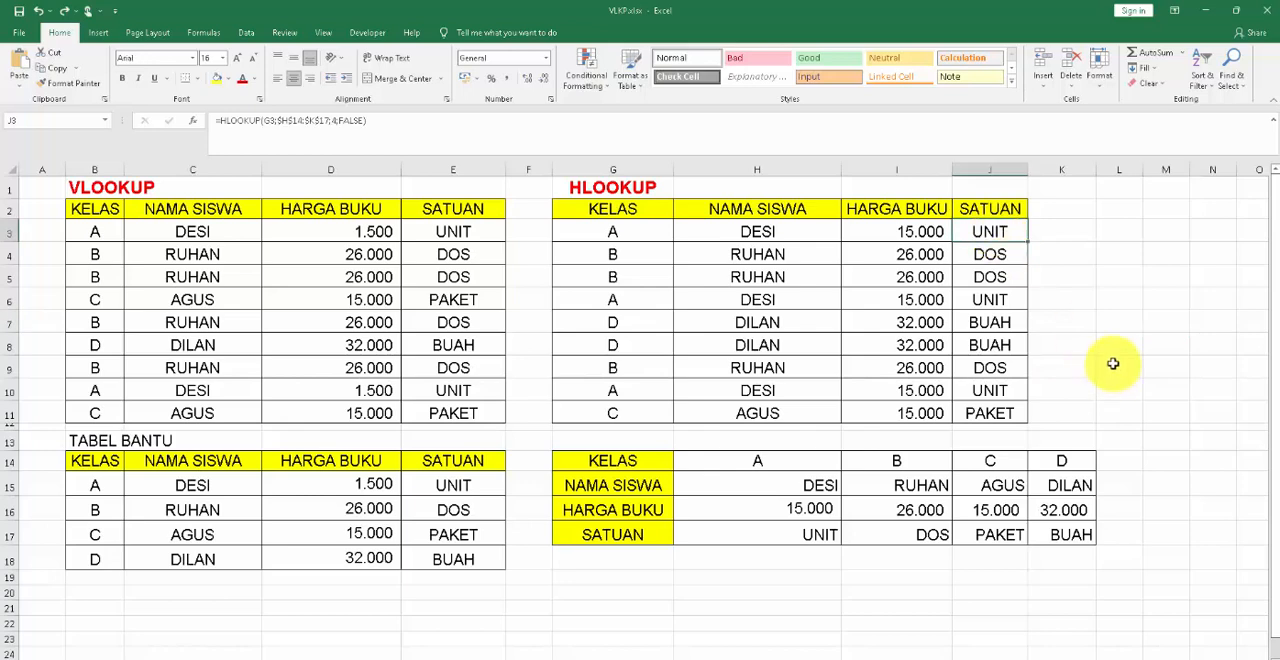
pyautogui.click(982, 206)
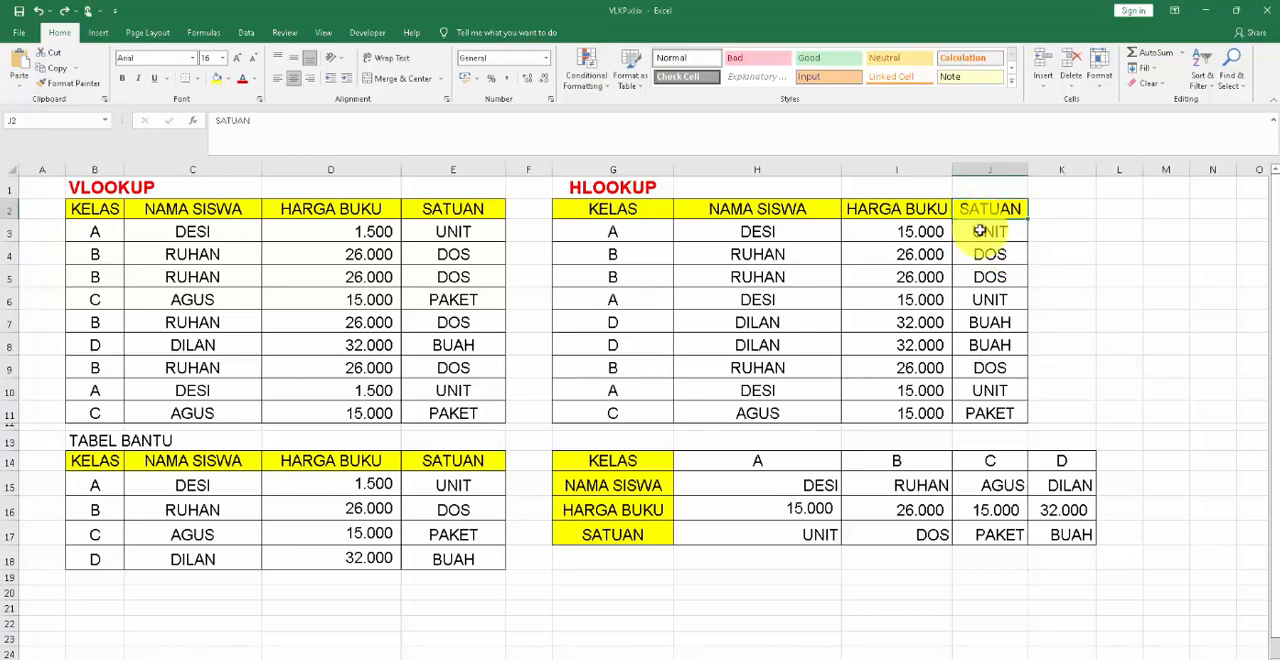
pyautogui.click(980, 231)
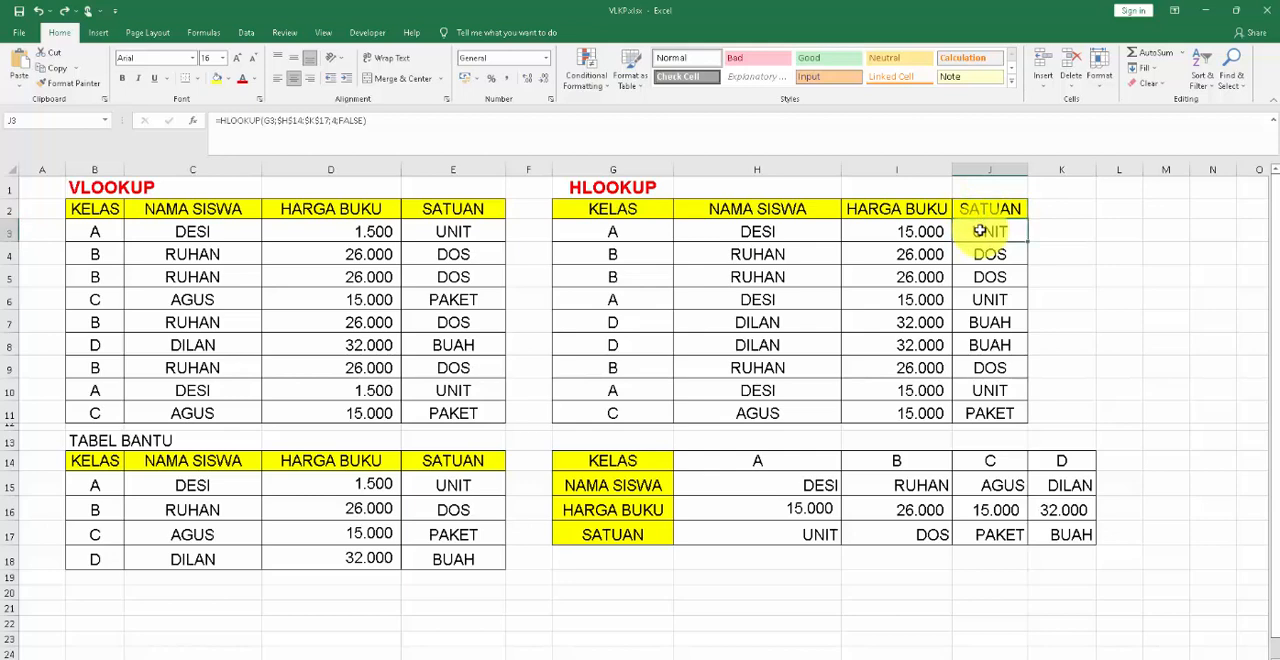
pyautogui.click(363, 120)
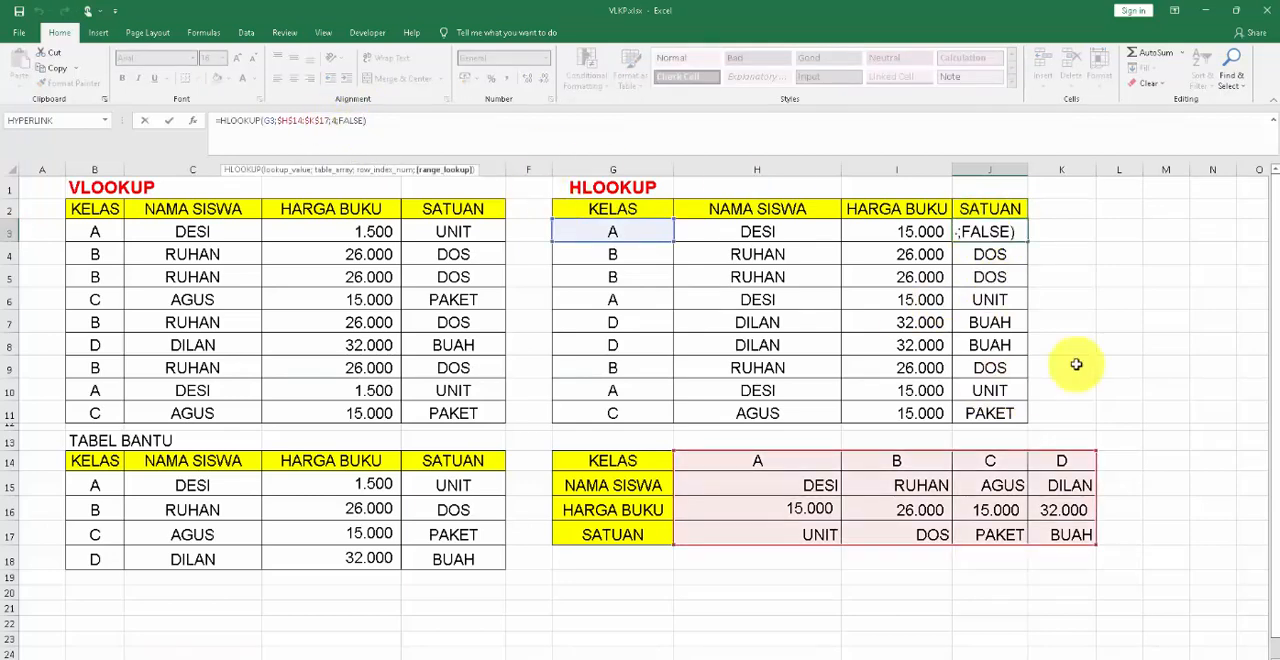
pyautogui.press('BackSpace')
pyautogui.press('BackSpace')
pyautogui.press('BackSpace')
pyautogui.press('BackSpace')
pyautogui.press('BackSpace')
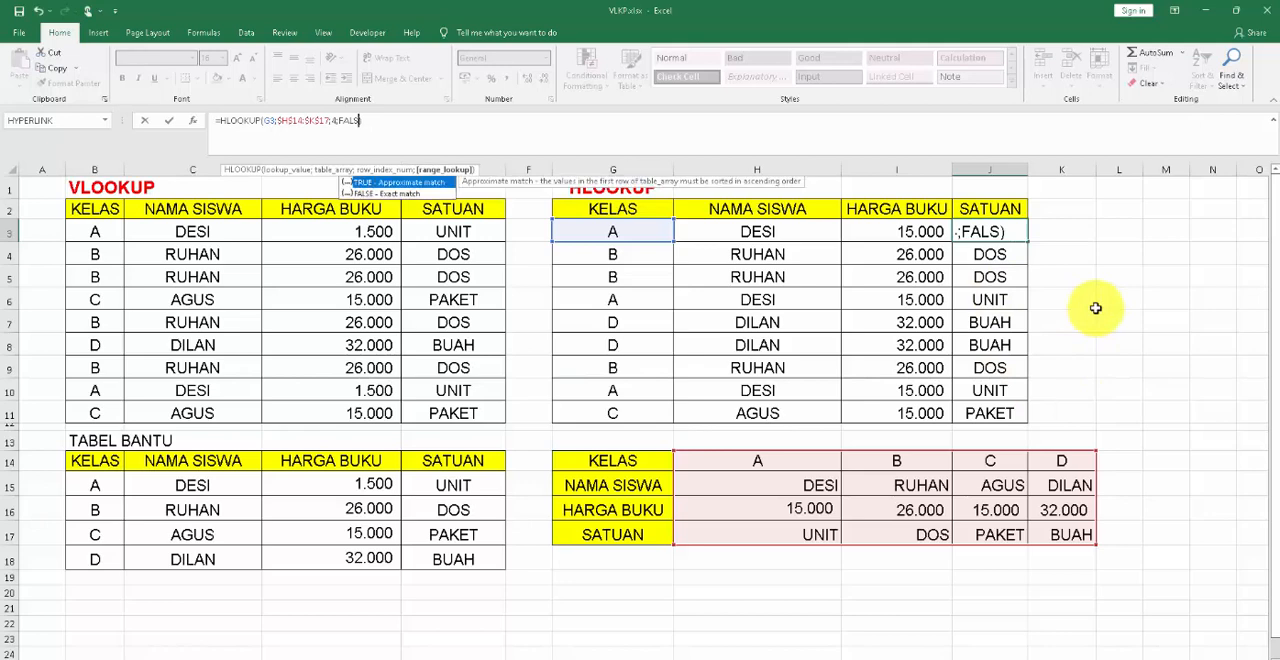
pyautogui.press('BackSpace')
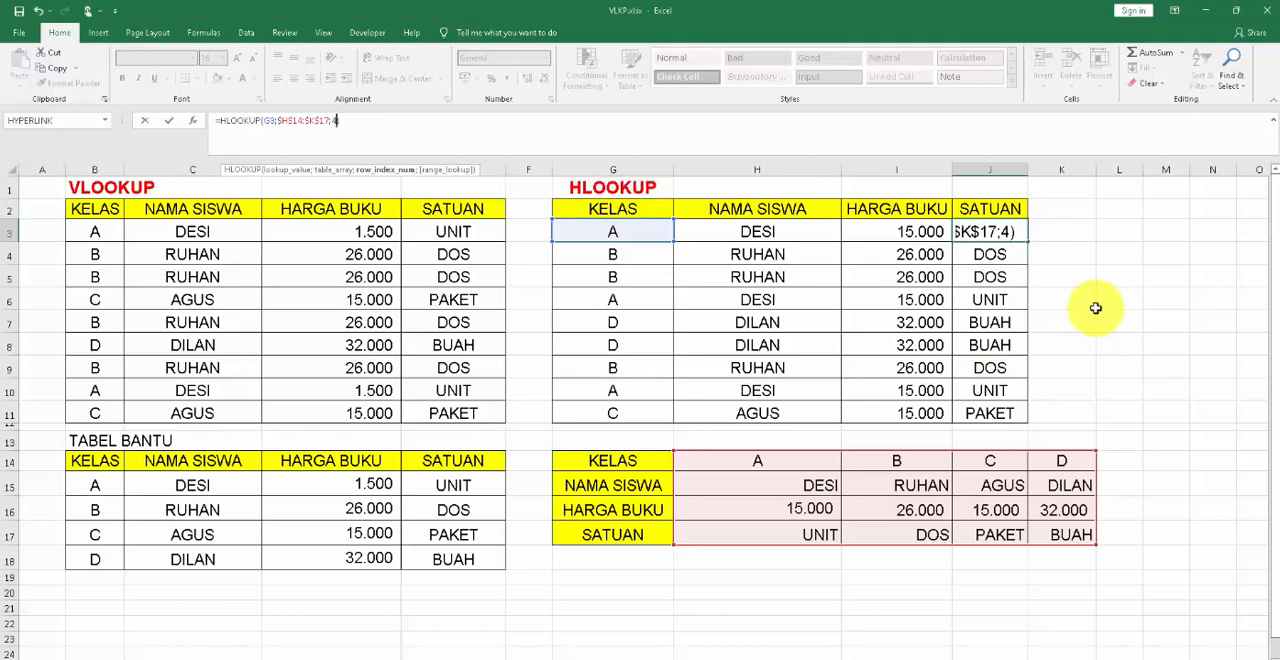
pyautogui.press('Return')
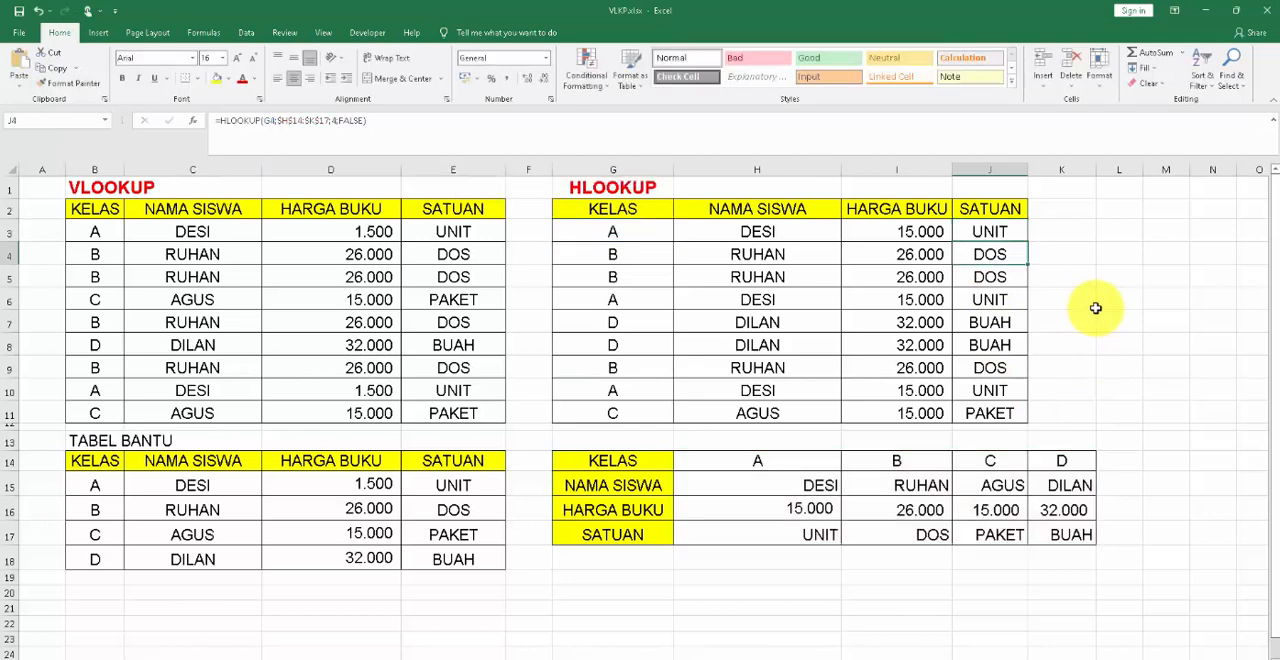
# Copy the shortened HLOOKUP formula from J3 down the SATUAN column through J11.
pyautogui.click(1002, 232)
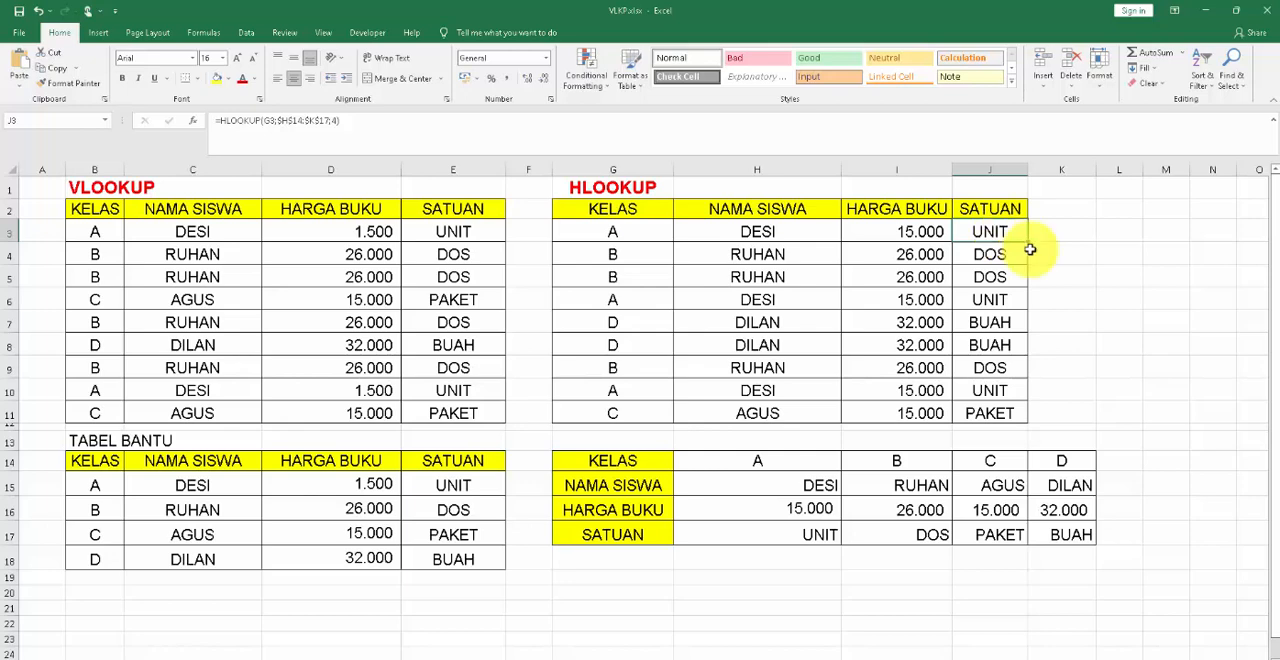
pyautogui.moveTo(1027, 243); pyautogui.dragTo(1017, 413)
pyautogui.click(1000, 322)
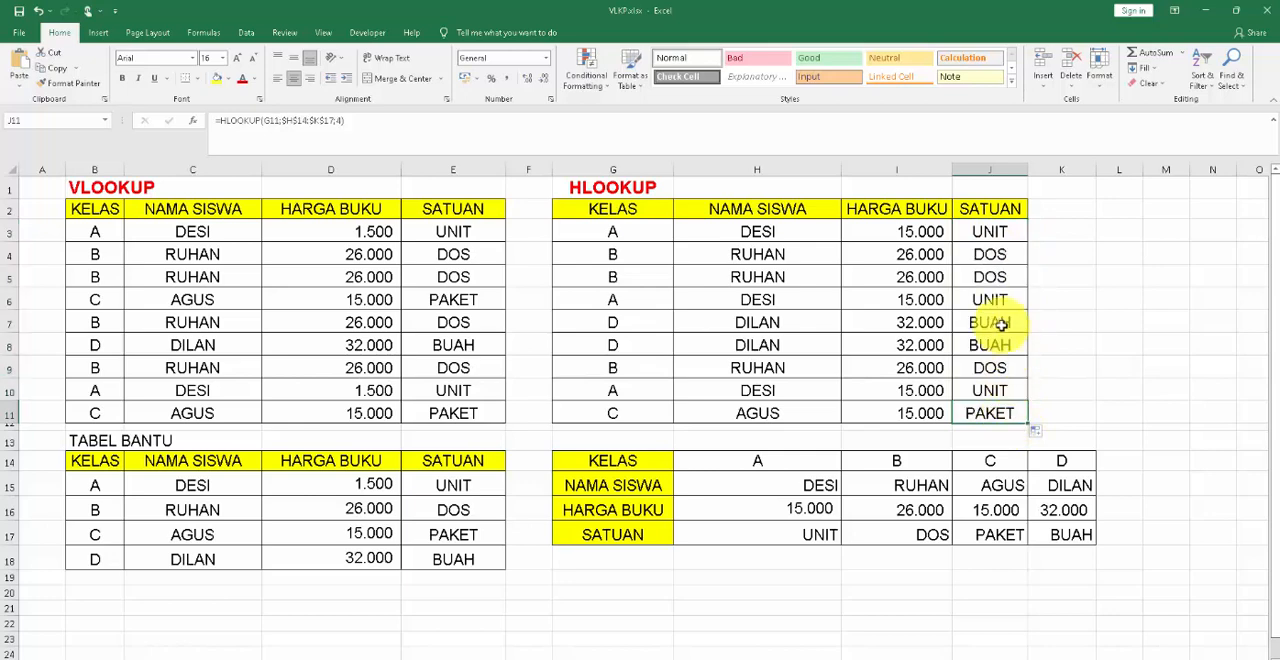
pyautogui.click(1008, 238)
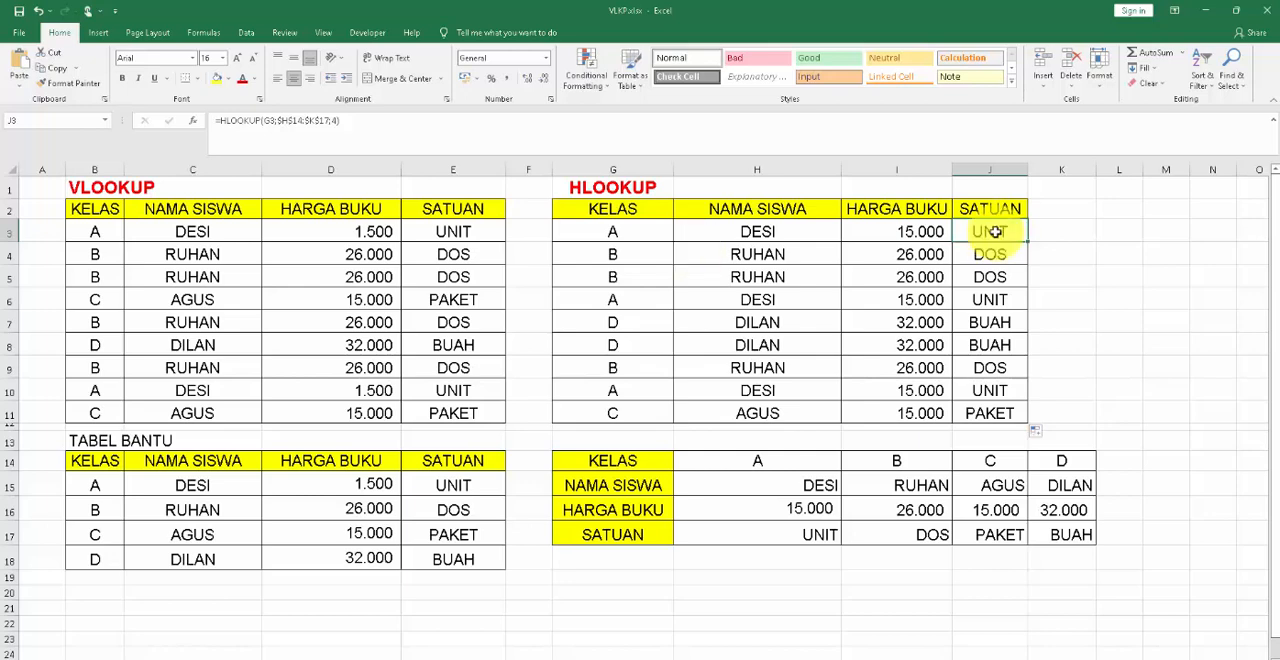
# Review the class letters in the KELAS column of the HLOOKUP table, from G3 to G11.
pyautogui.click(613, 232)
pyautogui.click(612, 282)
pyautogui.click(608, 321)
pyautogui.click(612, 347)
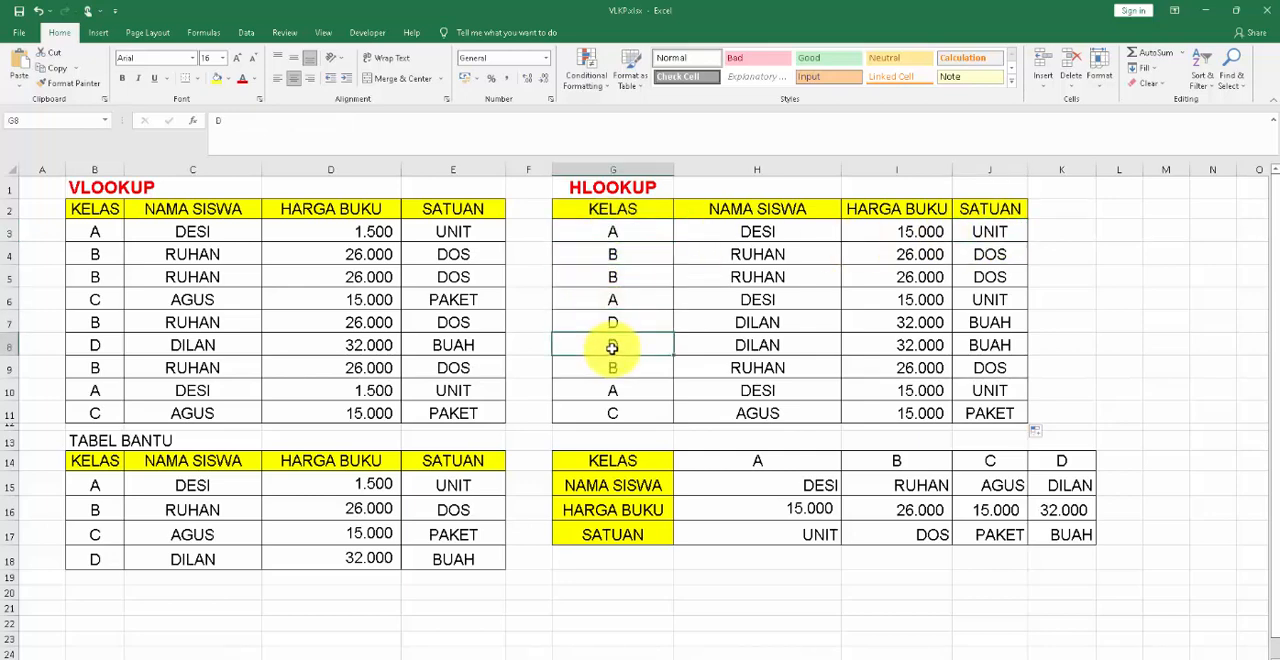
pyautogui.click(598, 411)
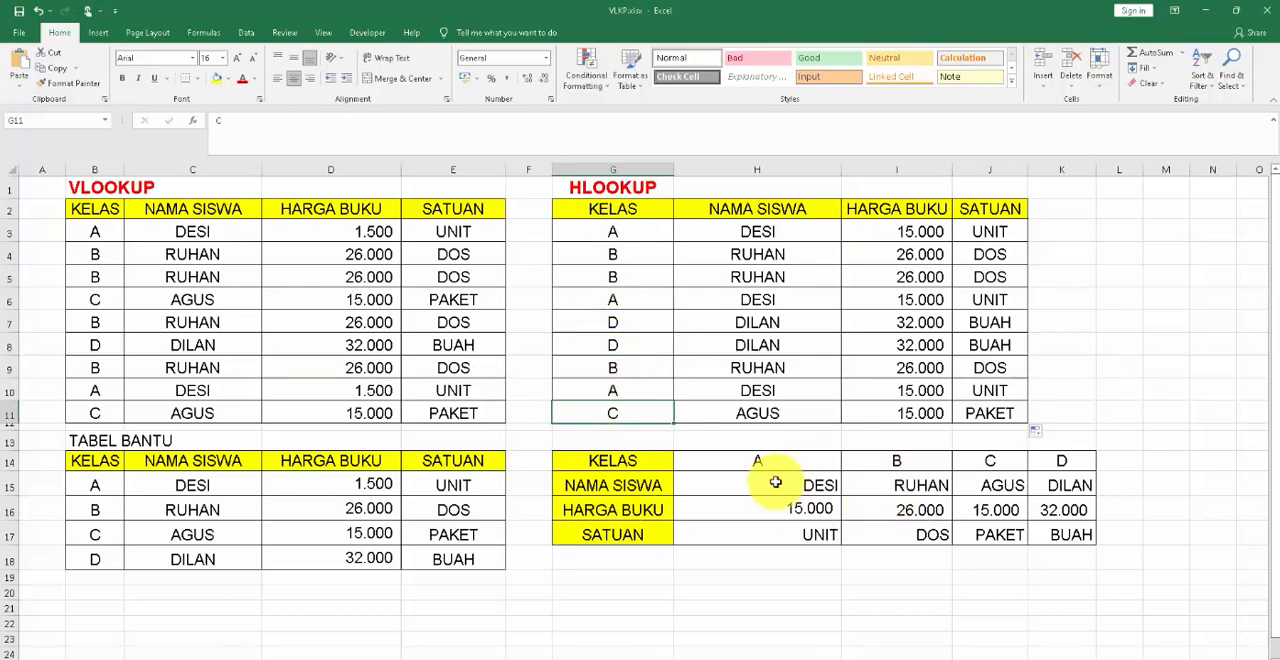
pyautogui.click(610, 228)
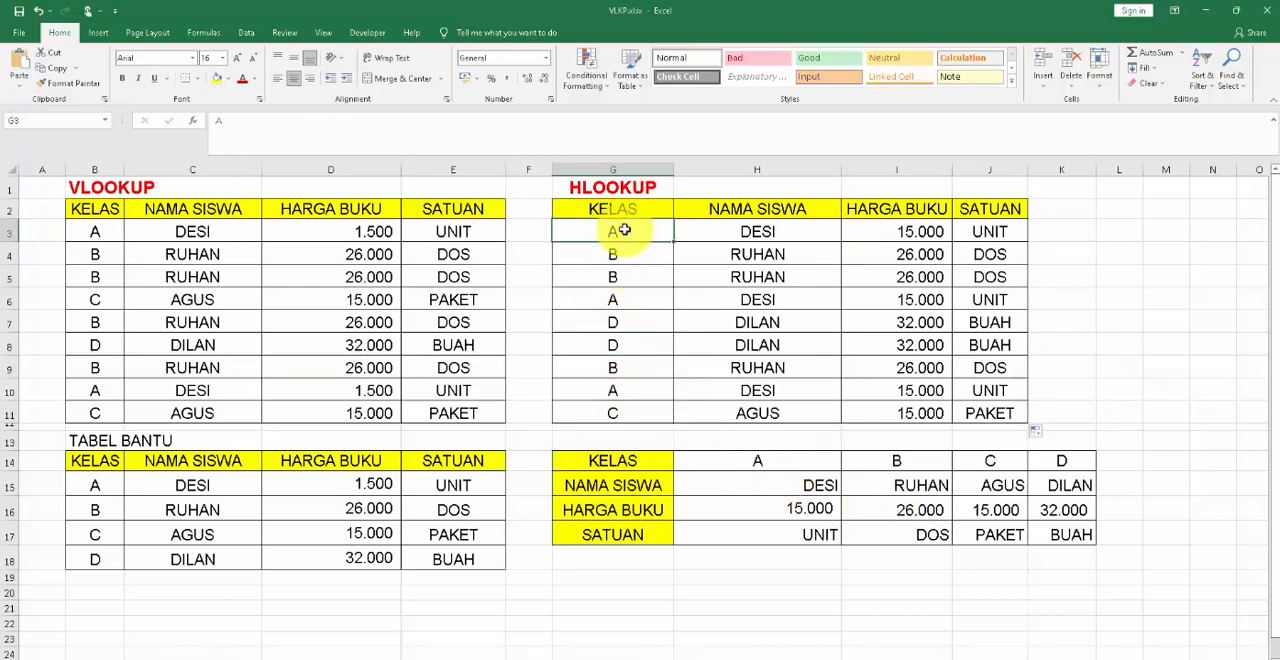
pyautogui.click(630, 290)
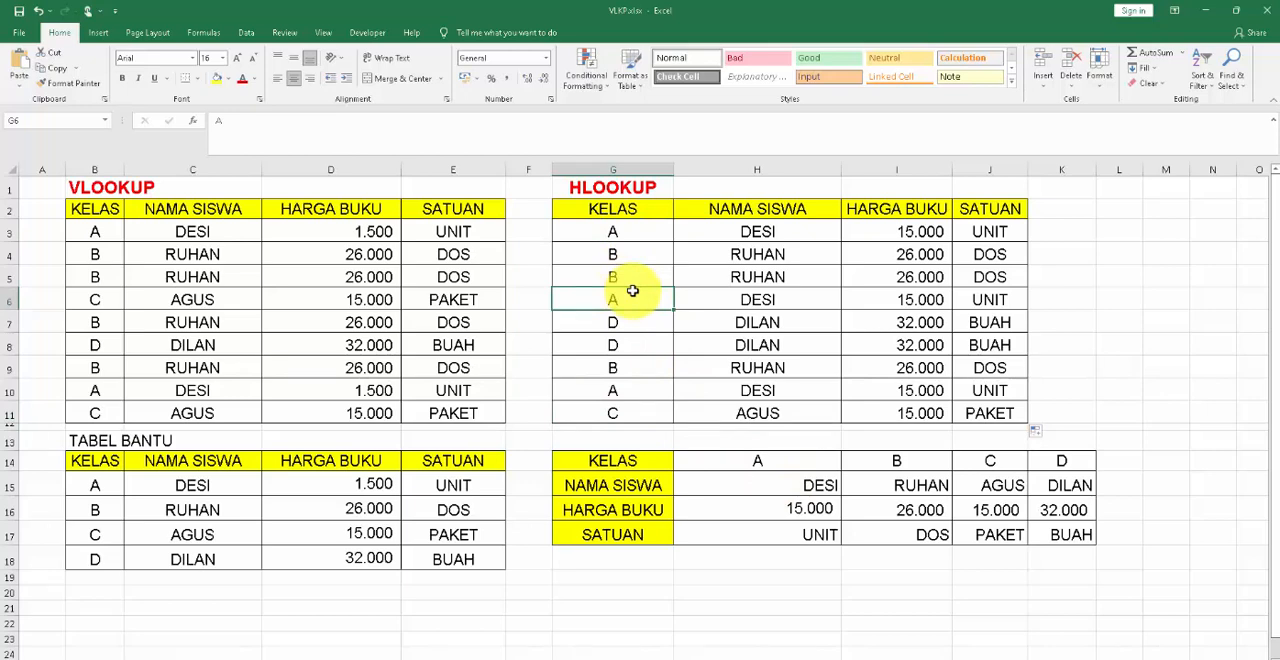
# Change the class in G3 of the HLOOKUP table to E.
pyautogui.click(633, 230)
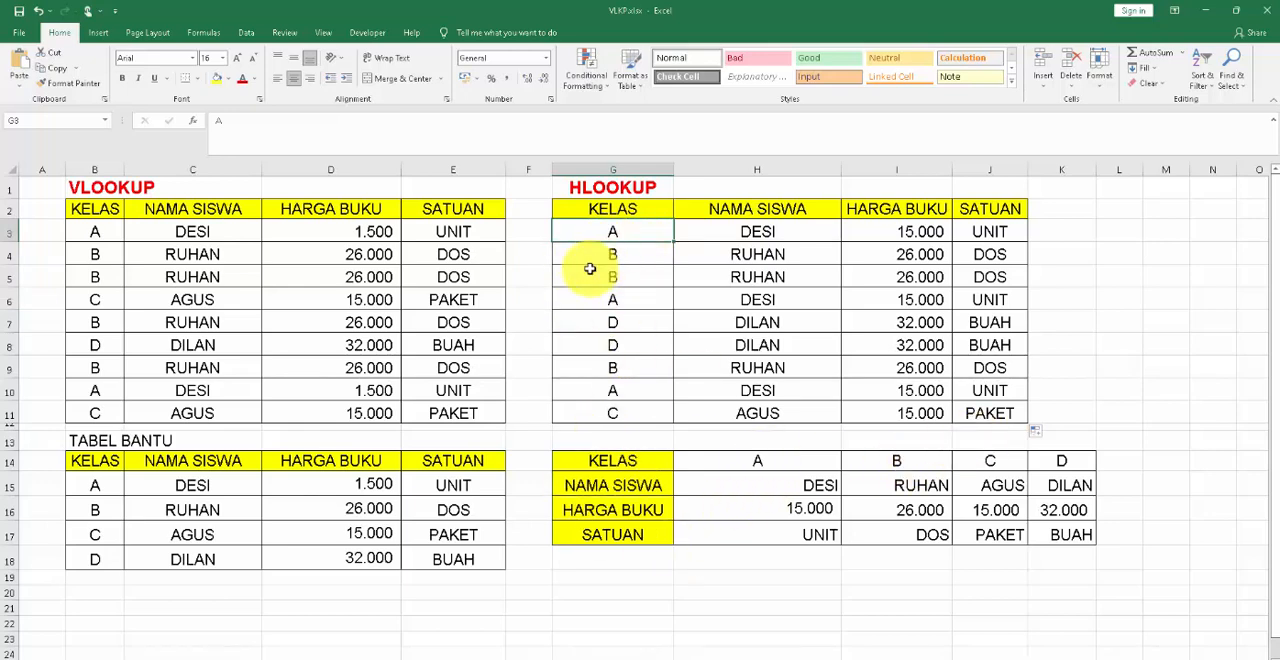
pyautogui.write('E')
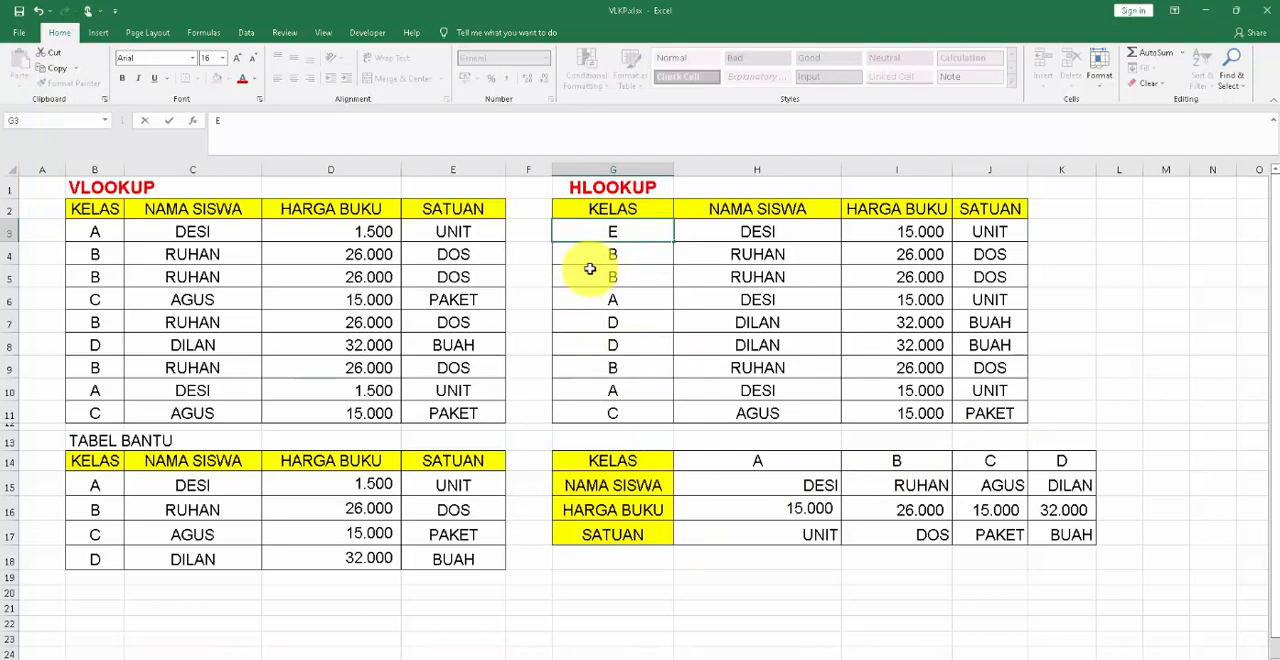
pyautogui.press('Return')
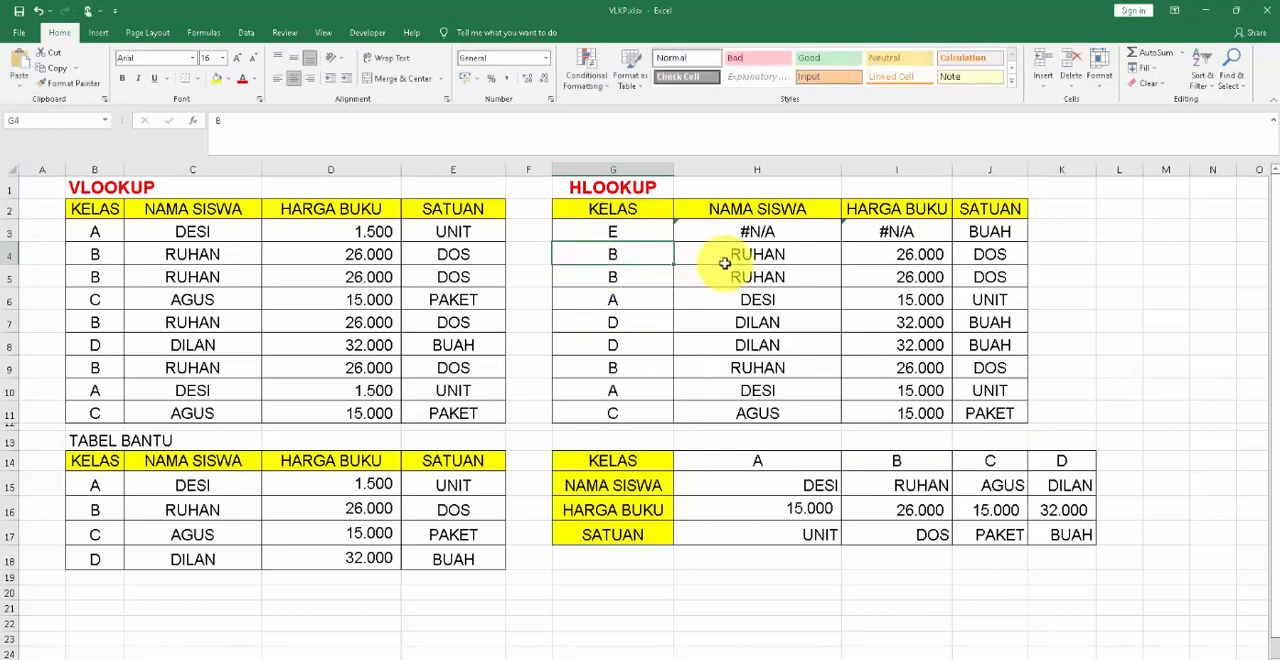
# Compare the formulas in H3, I3 and J3, checking which ones include the FALSE argument.
pyautogui.click(752, 230)
pyautogui.click(920, 231)
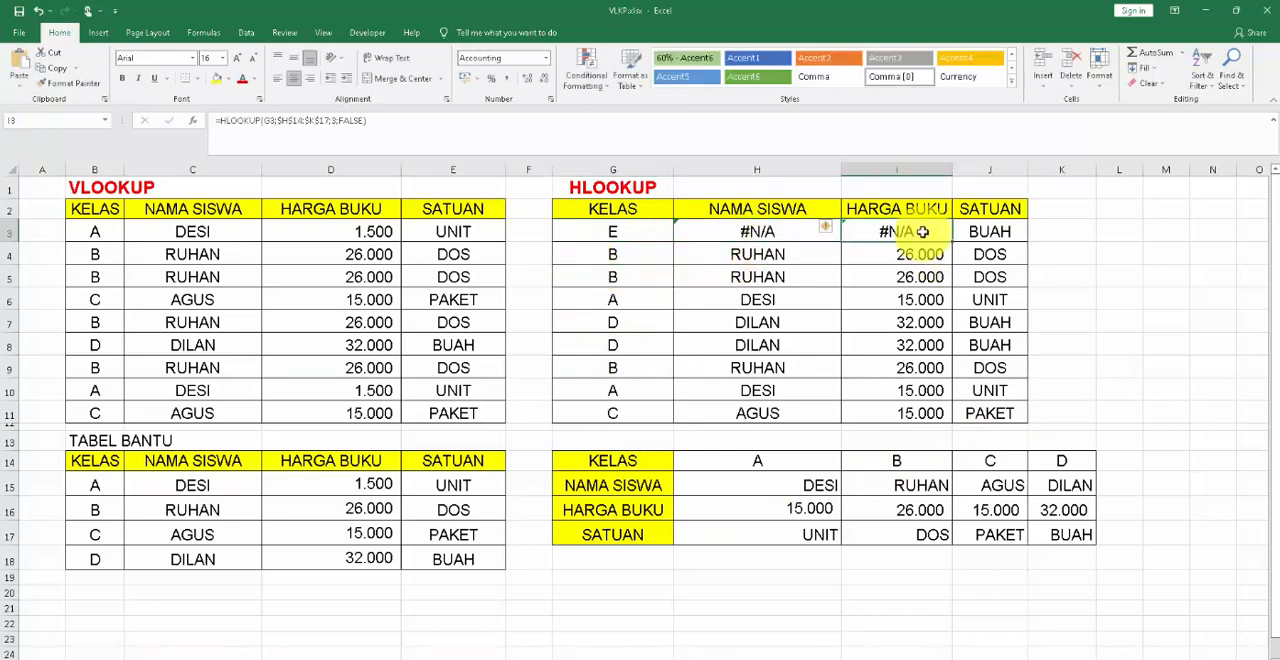
pyautogui.click(1004, 231)
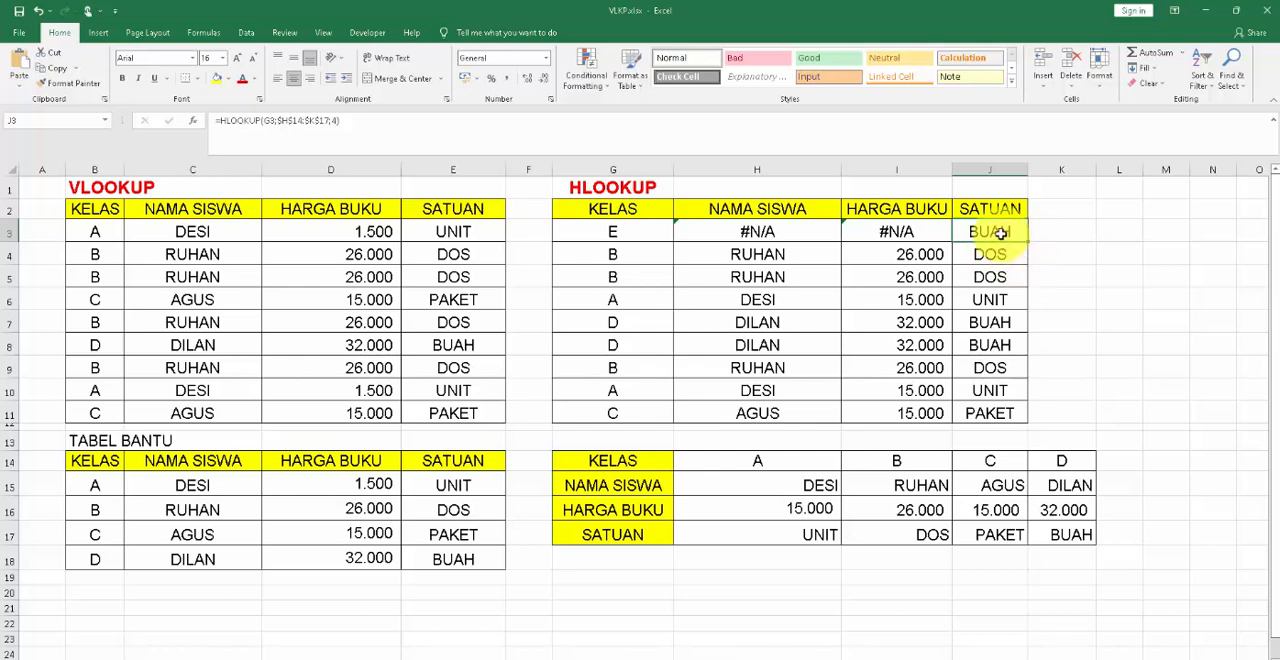
pyautogui.click(334, 121)
pyautogui.write(';4')
pyautogui.press('Return')
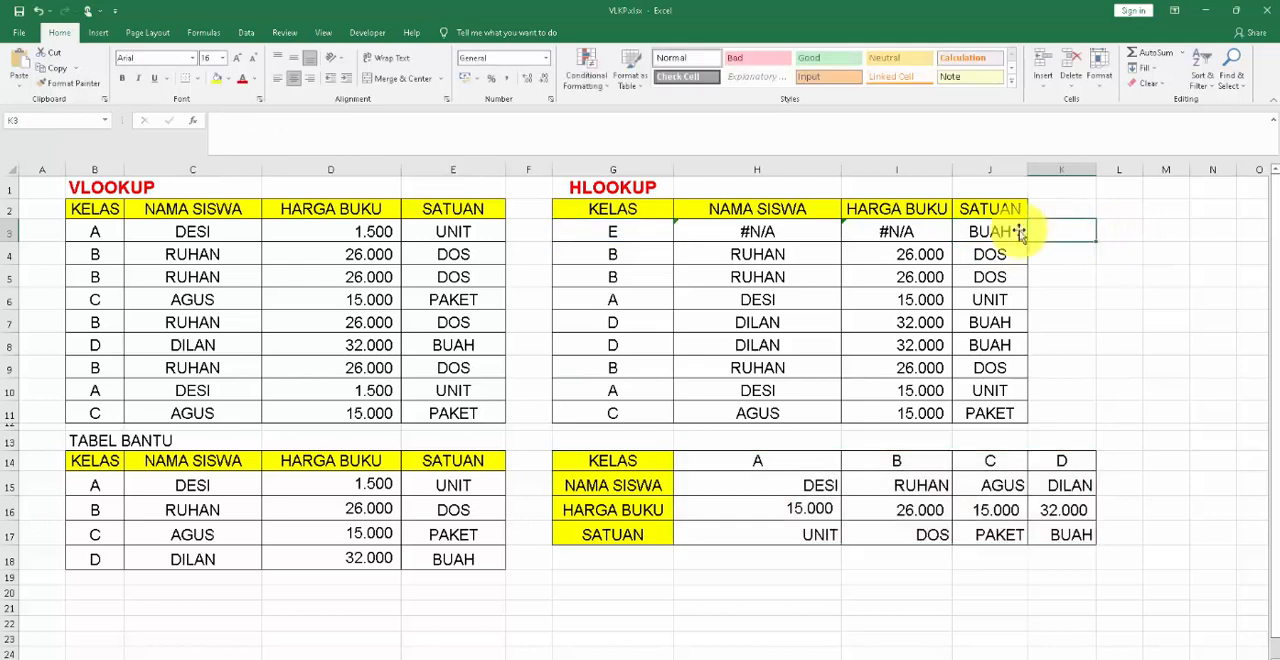
pyautogui.click(997, 231)
pyautogui.click(862, 231)
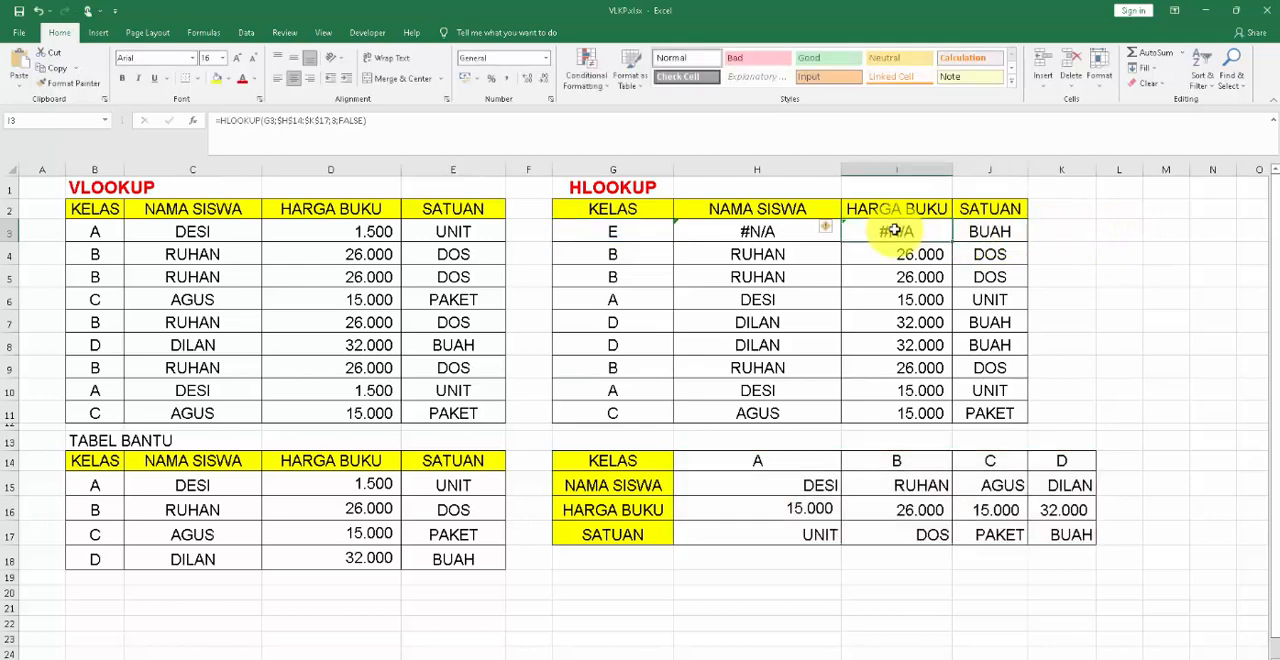
pyautogui.click(732, 226)
pyautogui.click(860, 228)
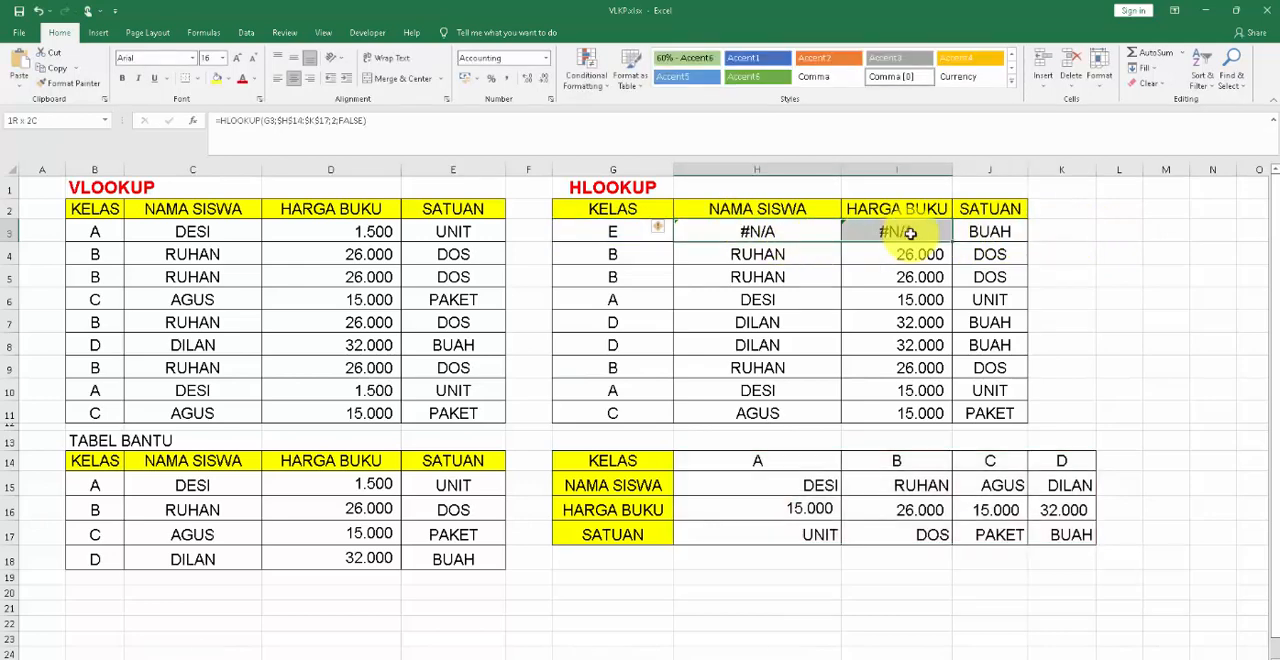
pyautogui.click(745, 234)
pyautogui.click(907, 237)
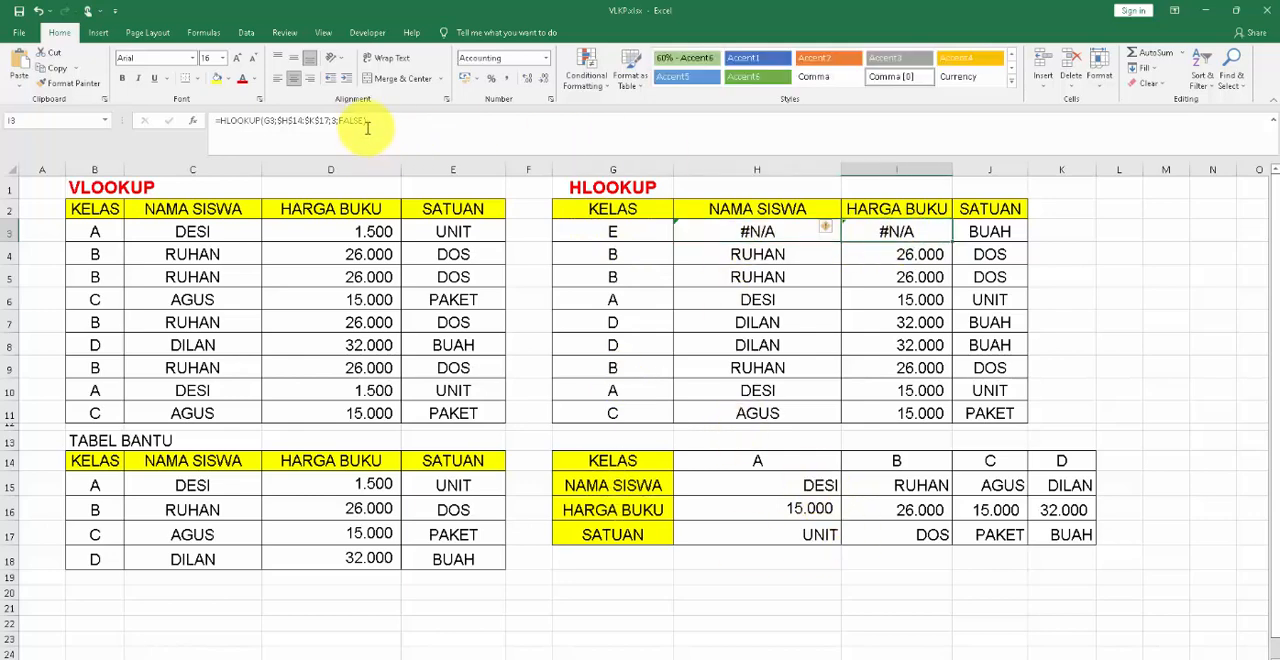
pyautogui.click(414, 133)
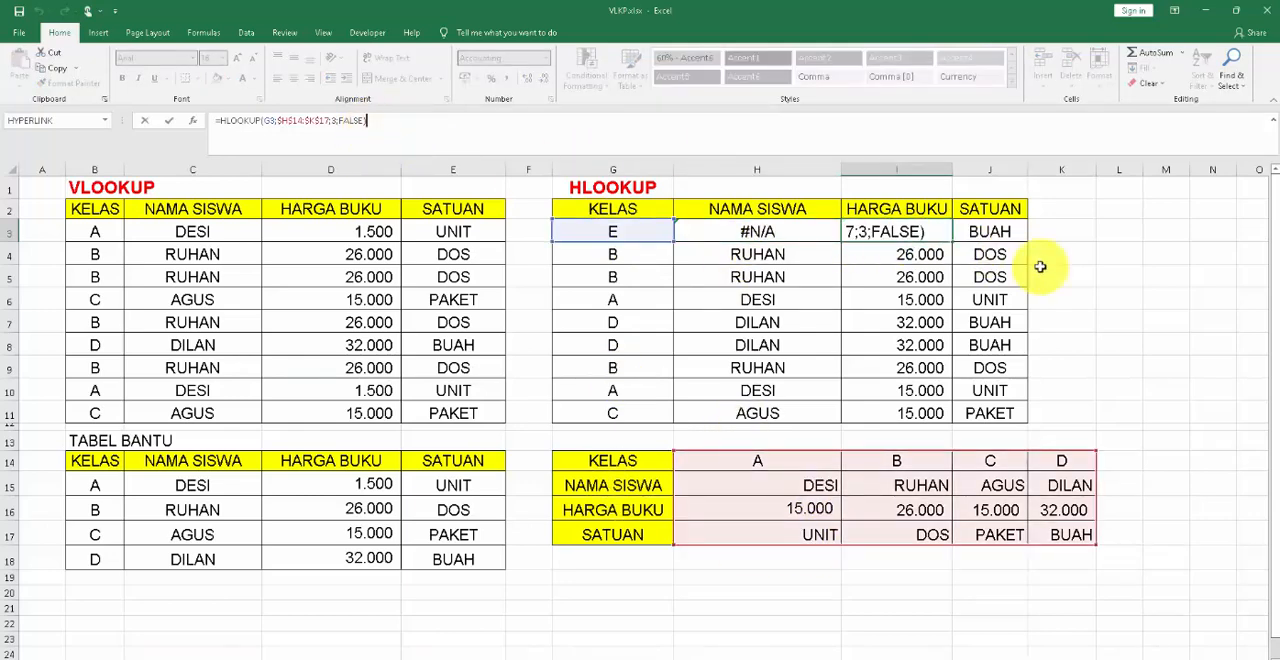
pyautogui.click(1067, 230)
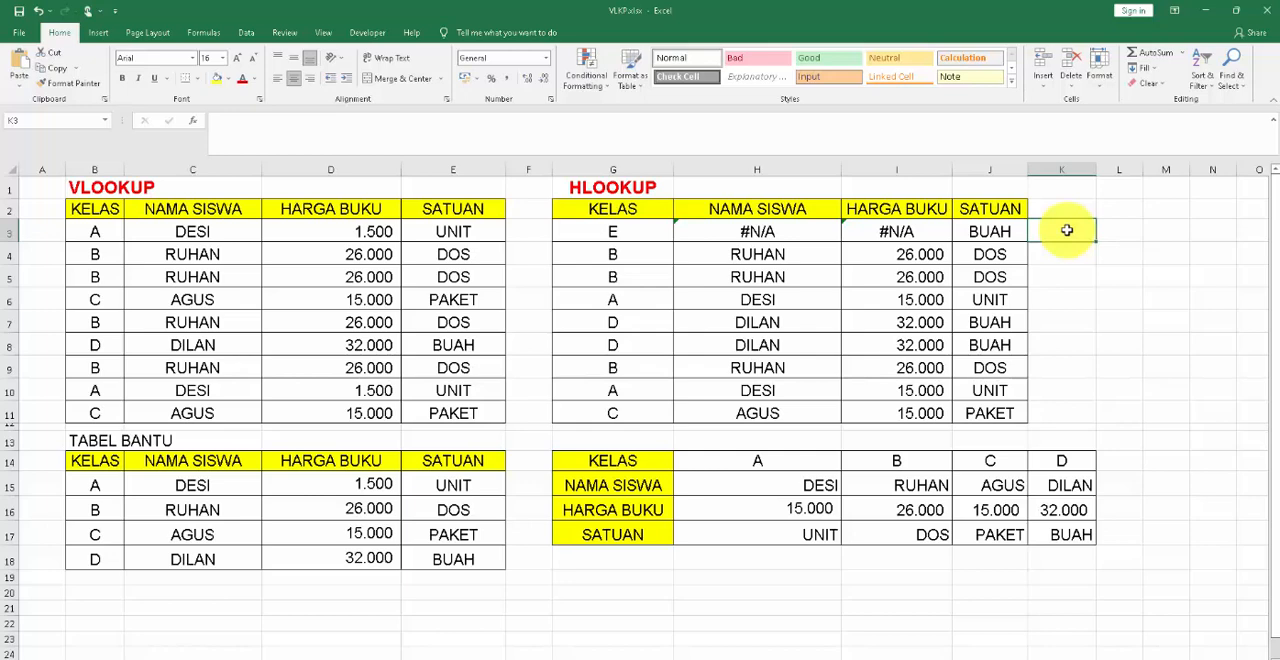
# Examine the row 3 lookup results for class E against the horizontal helper table's entries.
pyautogui.click(997, 232)
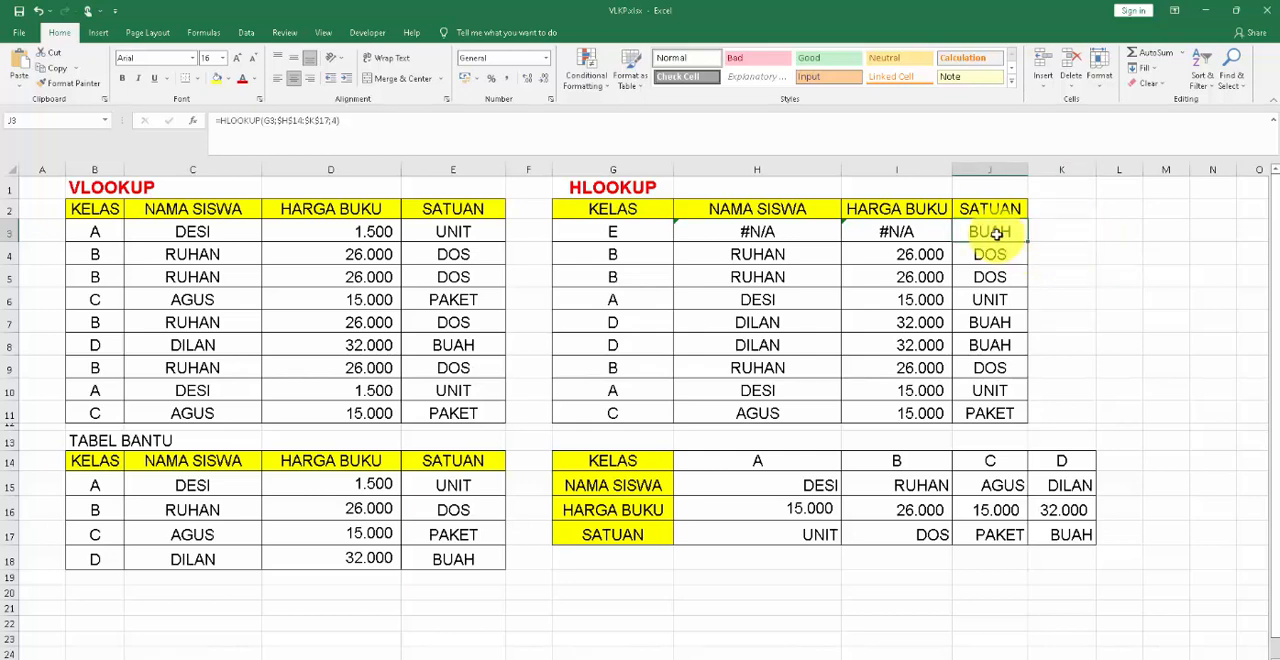
pyautogui.click(620, 232)
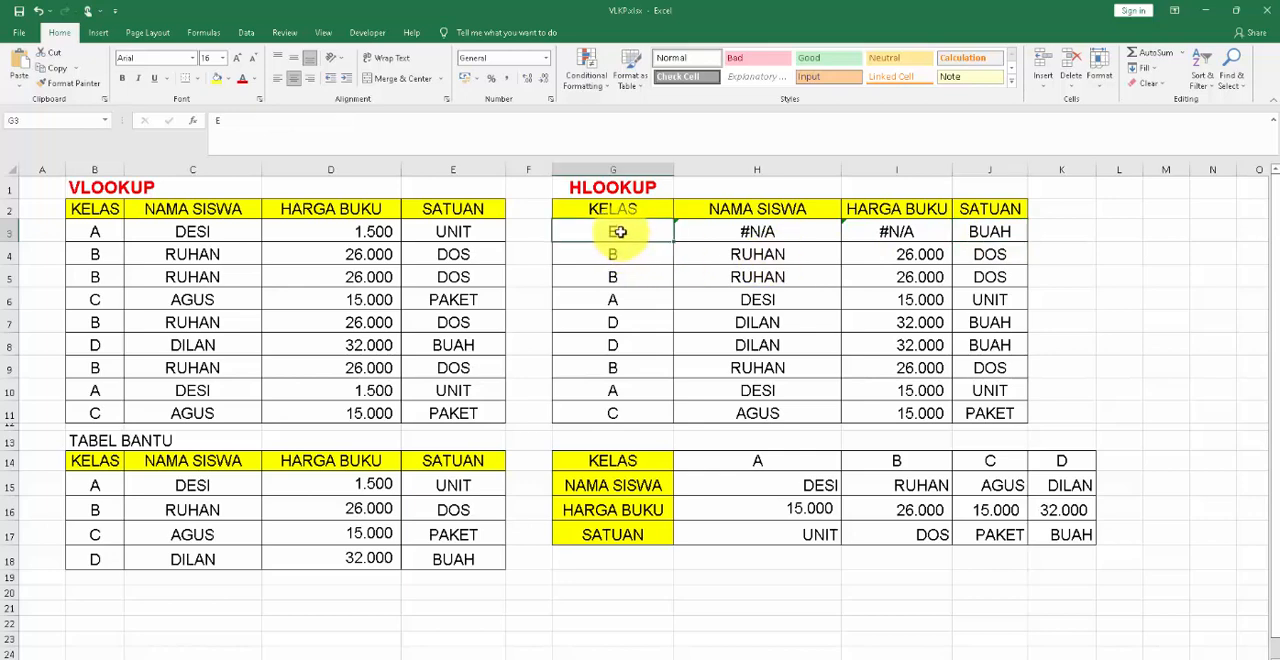
pyautogui.click(787, 237)
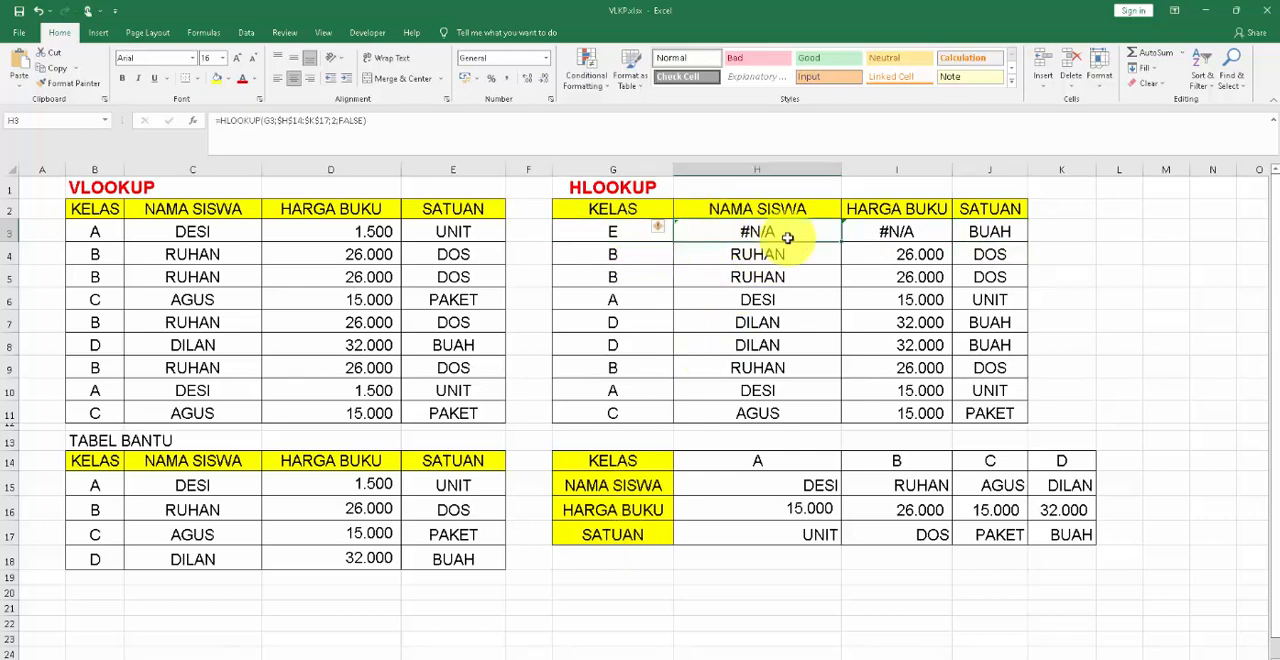
pyautogui.moveTo(788, 238); pyautogui.dragTo(897, 241)
pyautogui.click(829, 328)
pyautogui.click(755, 237)
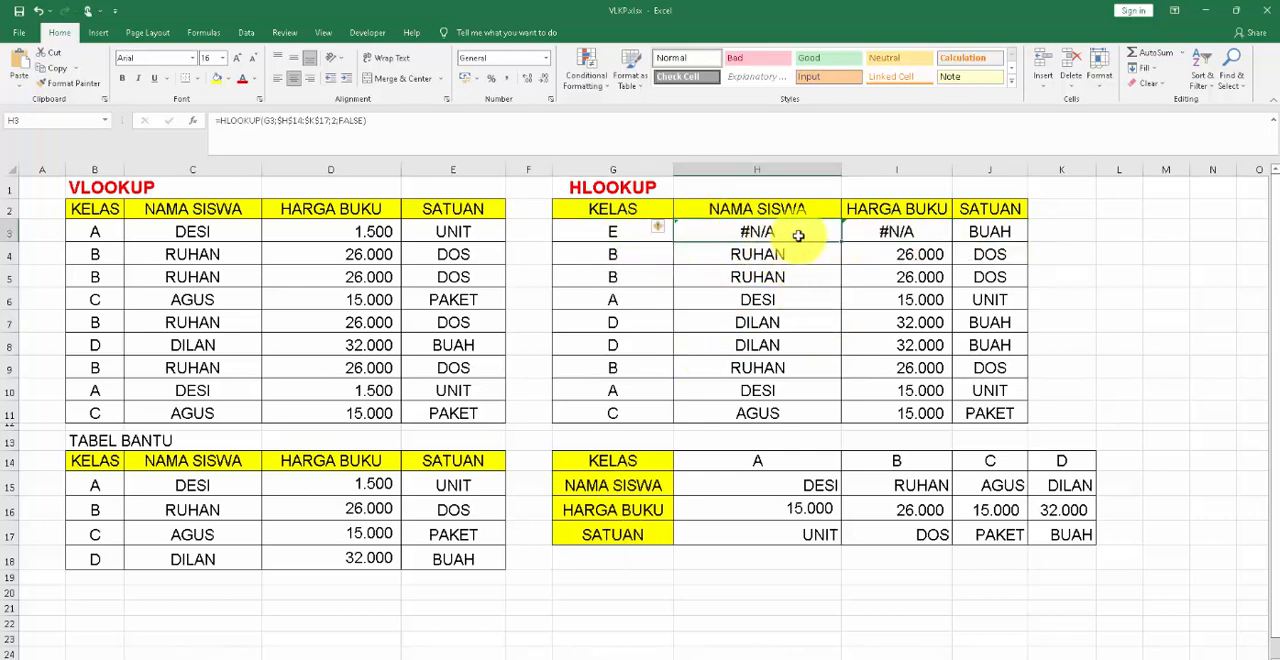
pyautogui.moveTo(798, 236); pyautogui.dragTo(894, 234)
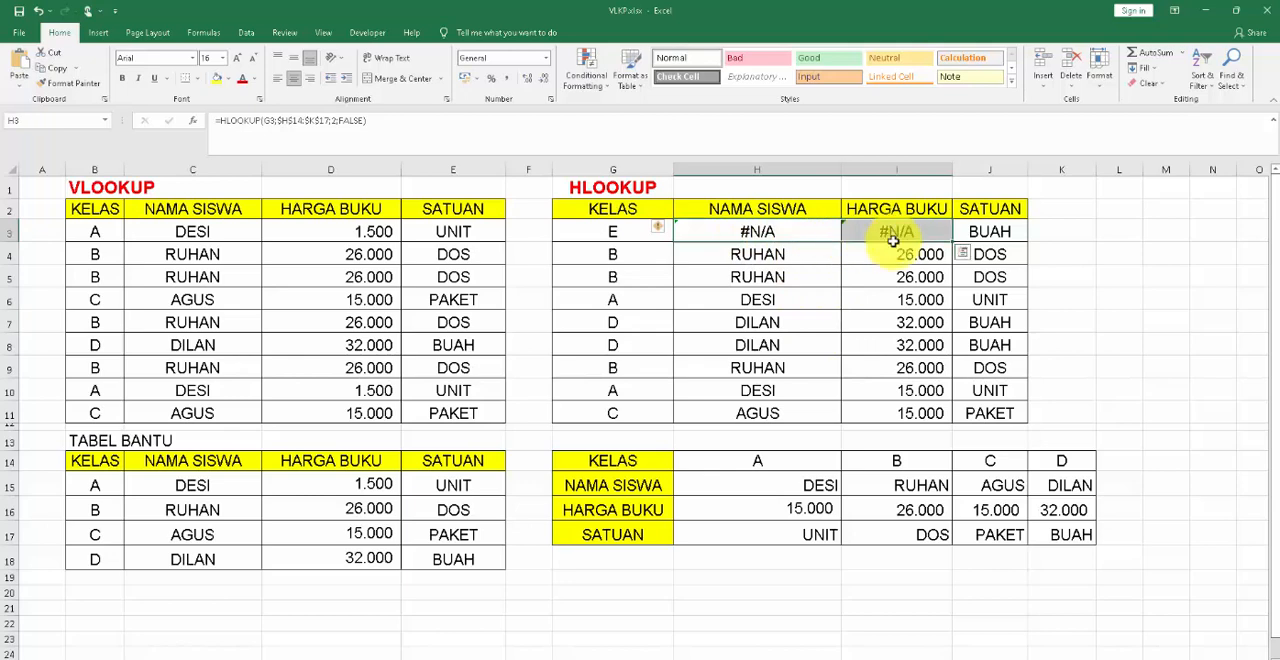
pyautogui.click(987, 233)
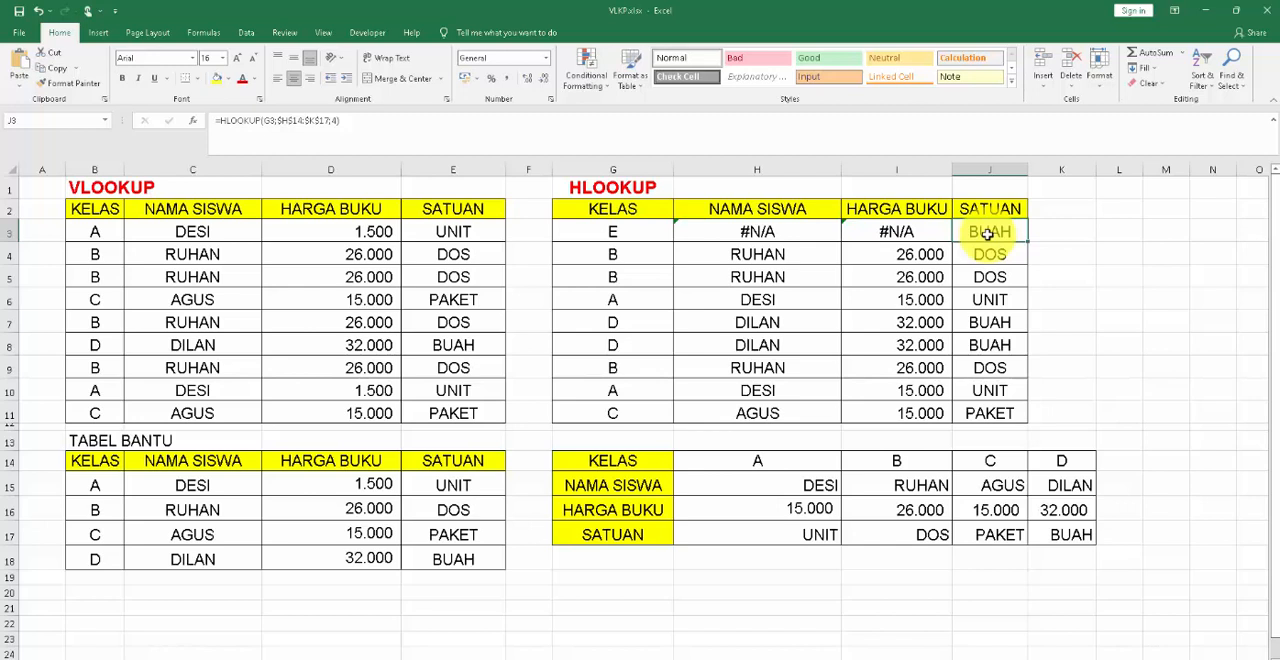
pyautogui.click(621, 235)
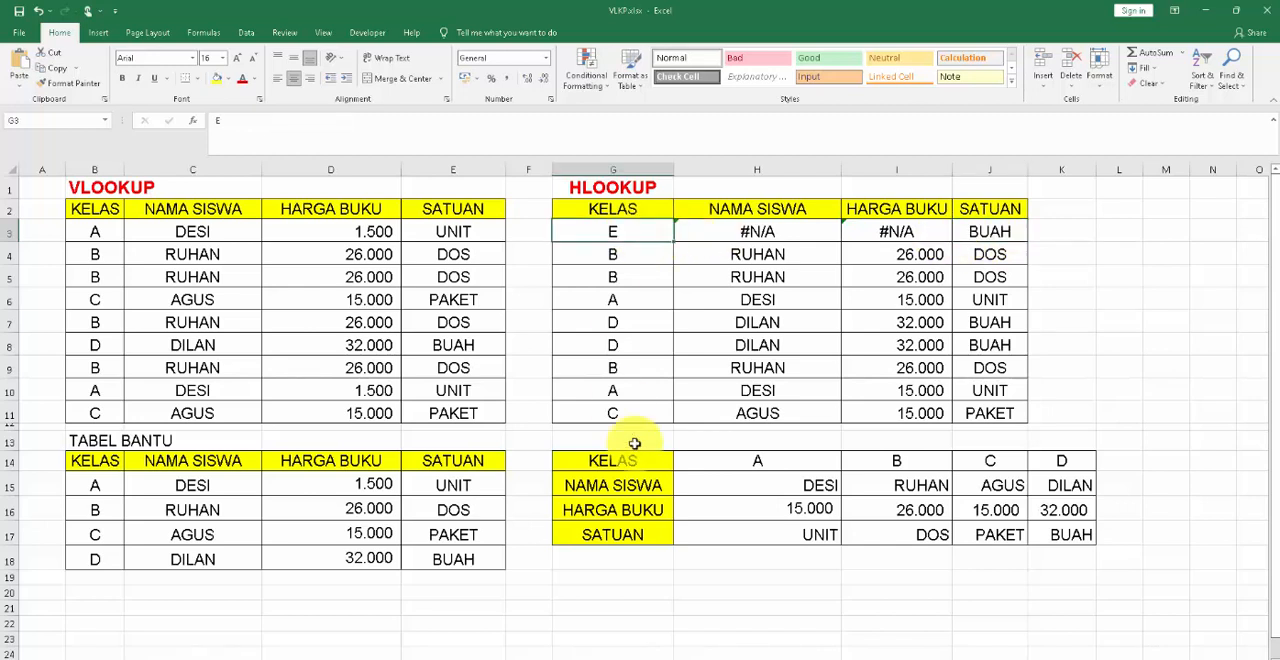
pyautogui.click(794, 490)
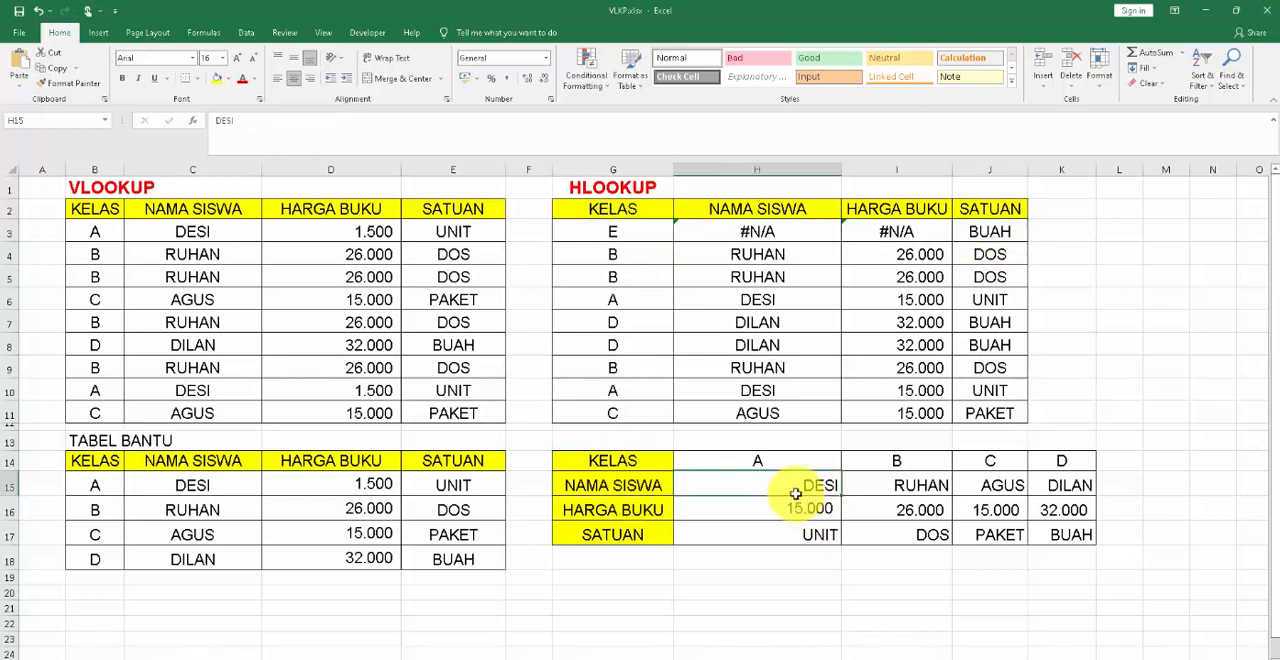
pyautogui.click(1059, 313)
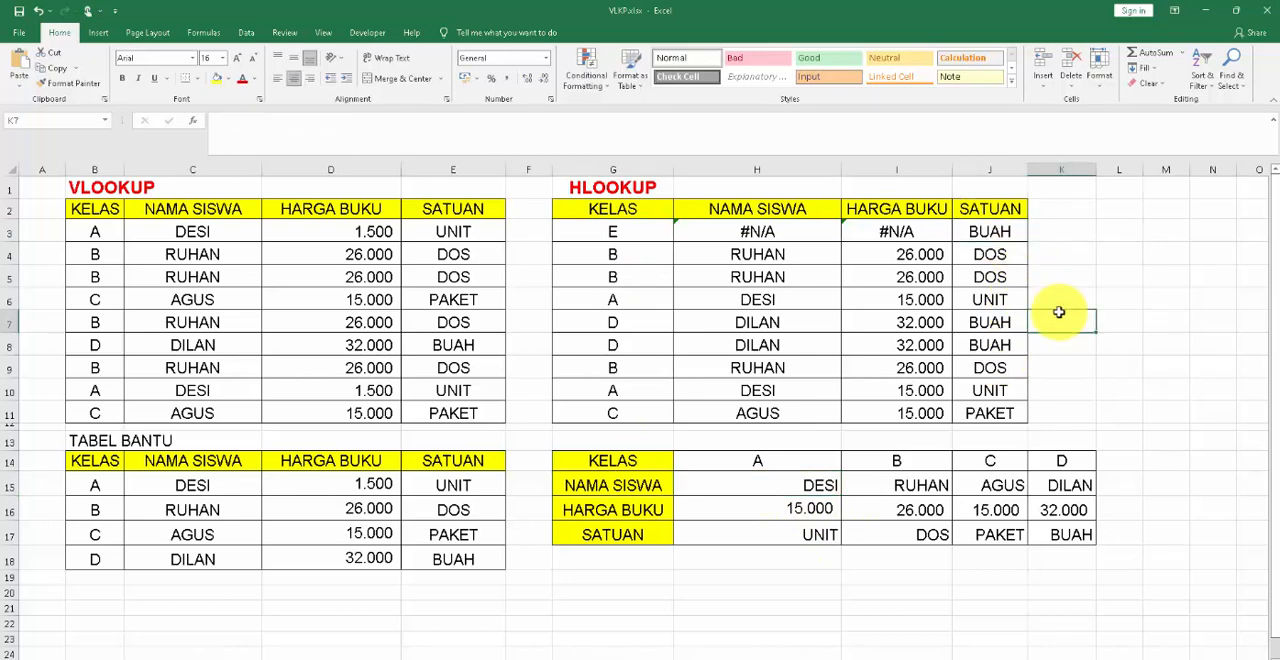